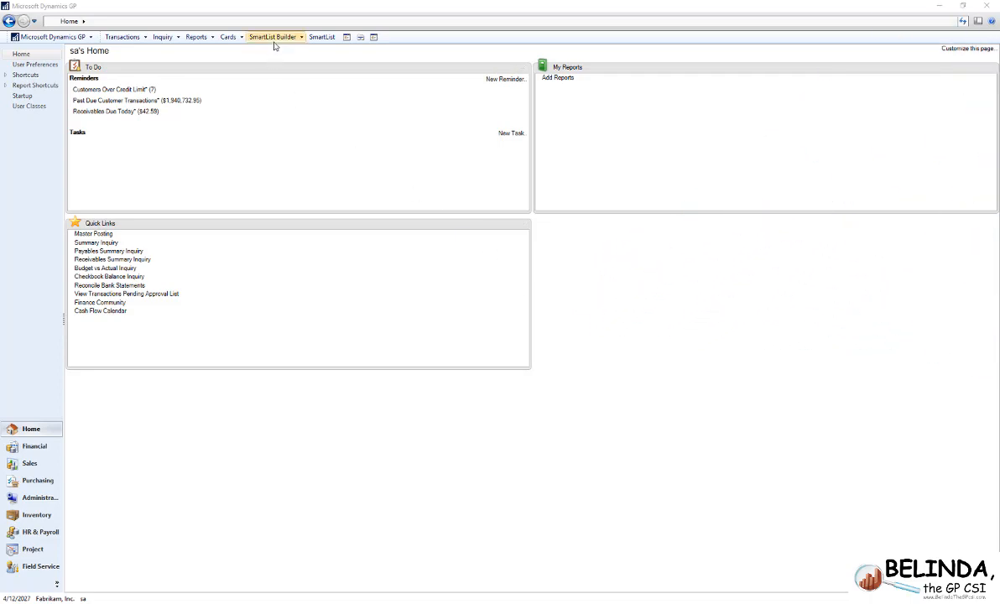
# - Import the GL Budget vs Actual Excel Report Builder report from the web, using the Microsoft Dynamics GP product and Financial series
pyautogui.click(275, 42)
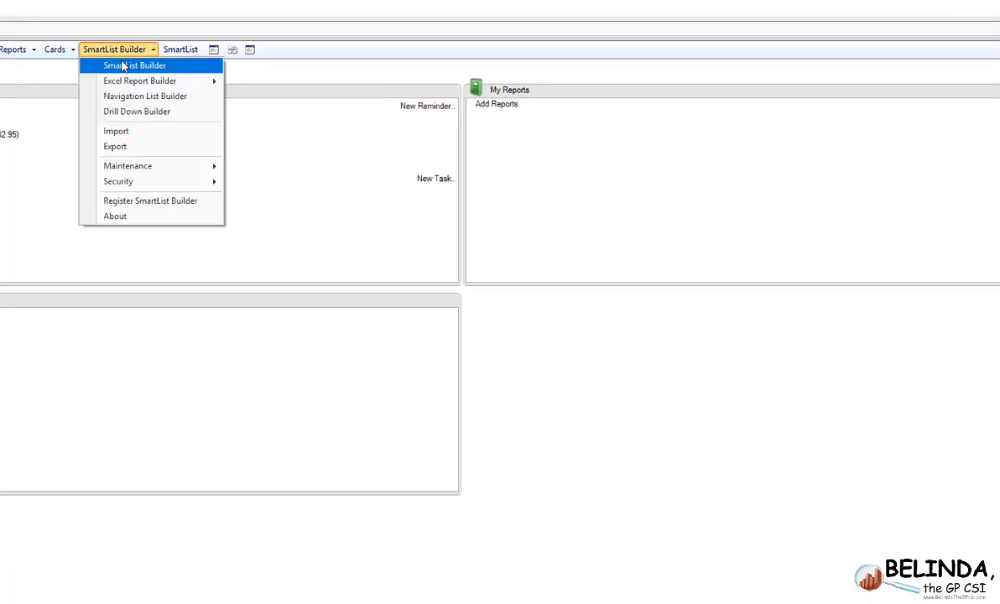
pyautogui.click(120, 134)
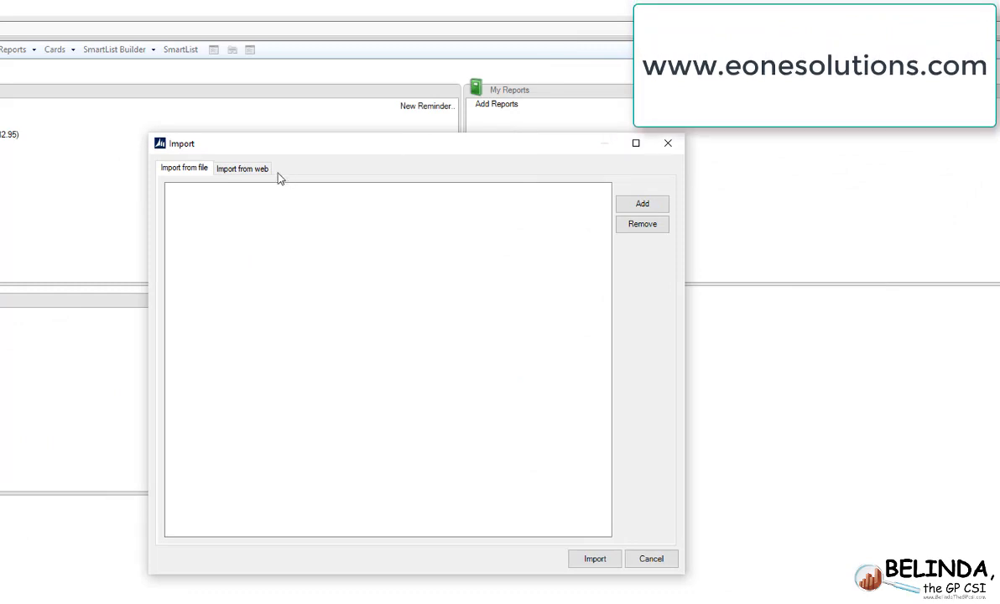
pyautogui.click(254, 171)
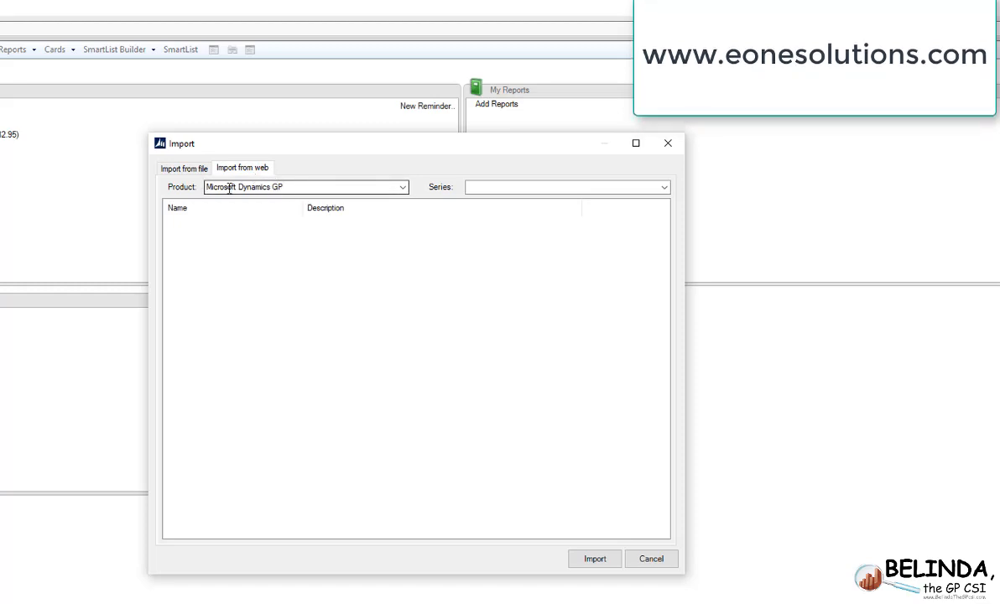
pyautogui.click(664, 187)
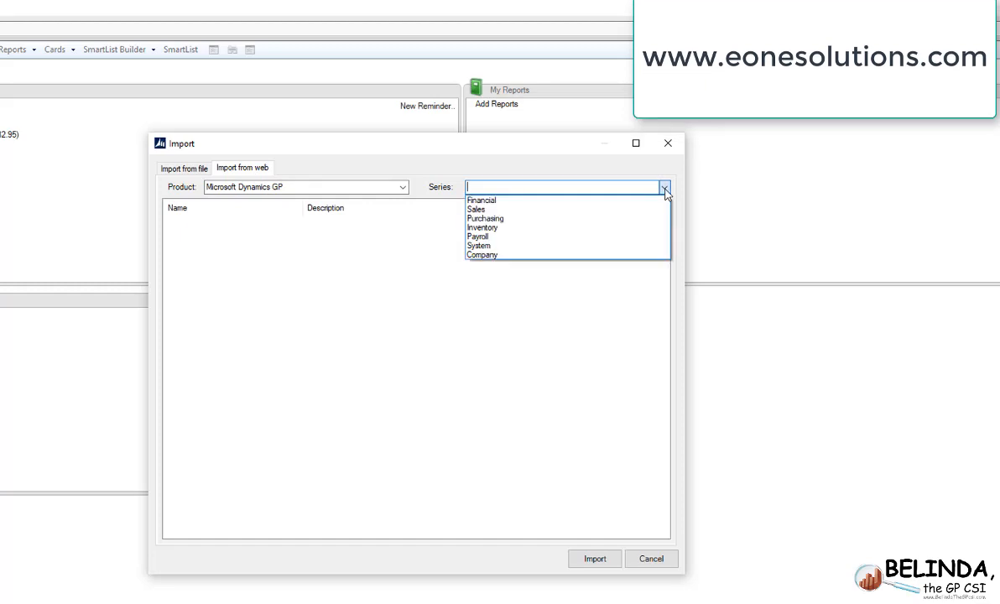
pyautogui.click(576, 201)
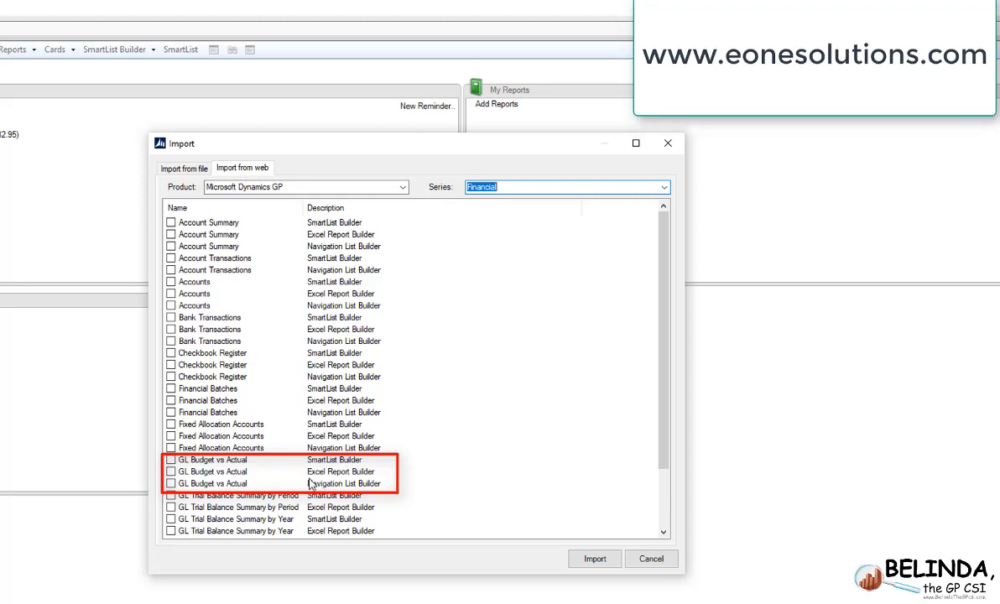
pyautogui.click(171, 471)
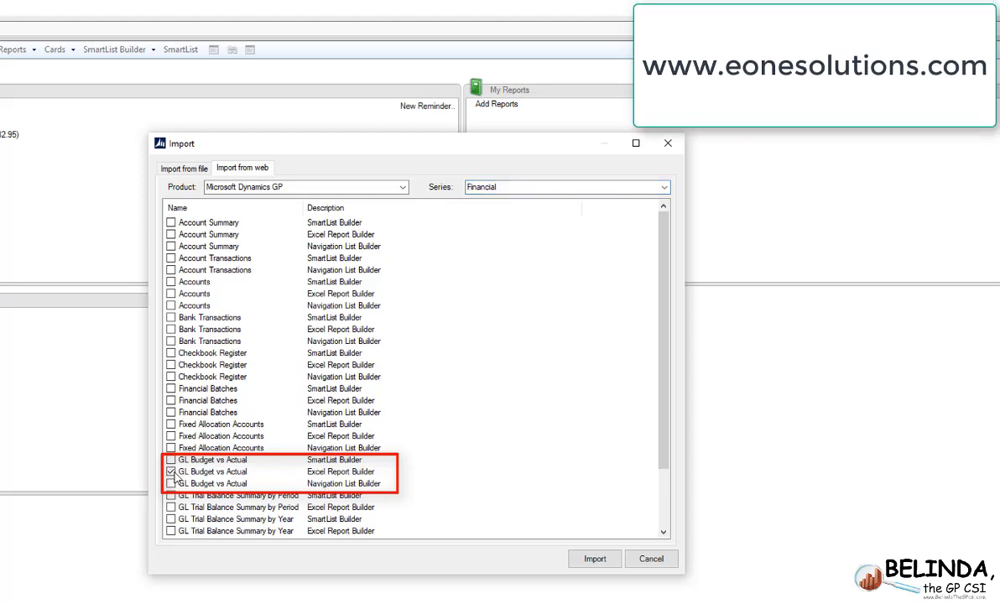
pyautogui.click(594, 567)
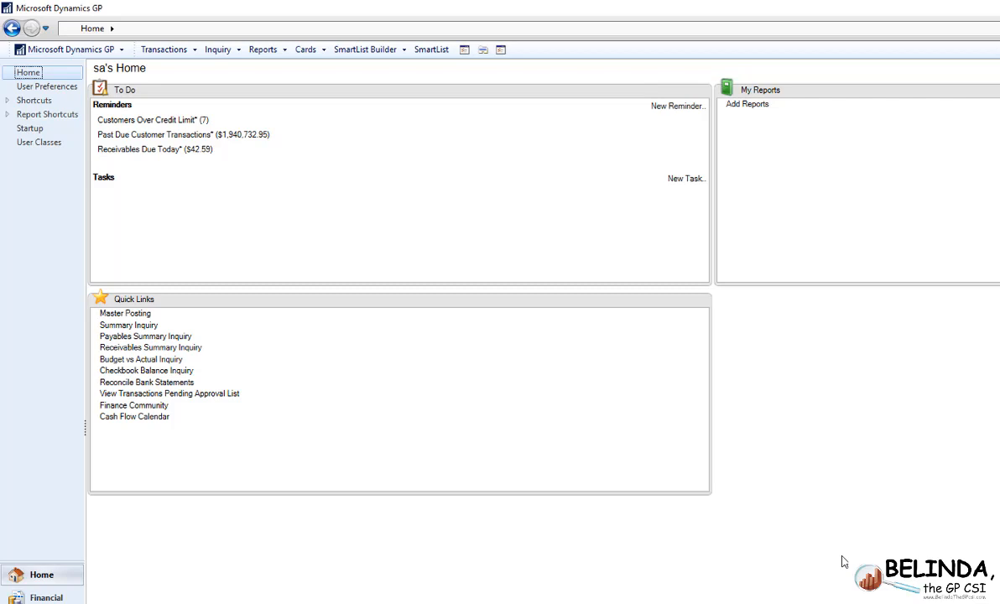
# - Load the GL_BDGTVSACTL report into Excel Report Builder
pyautogui.click(373, 52)
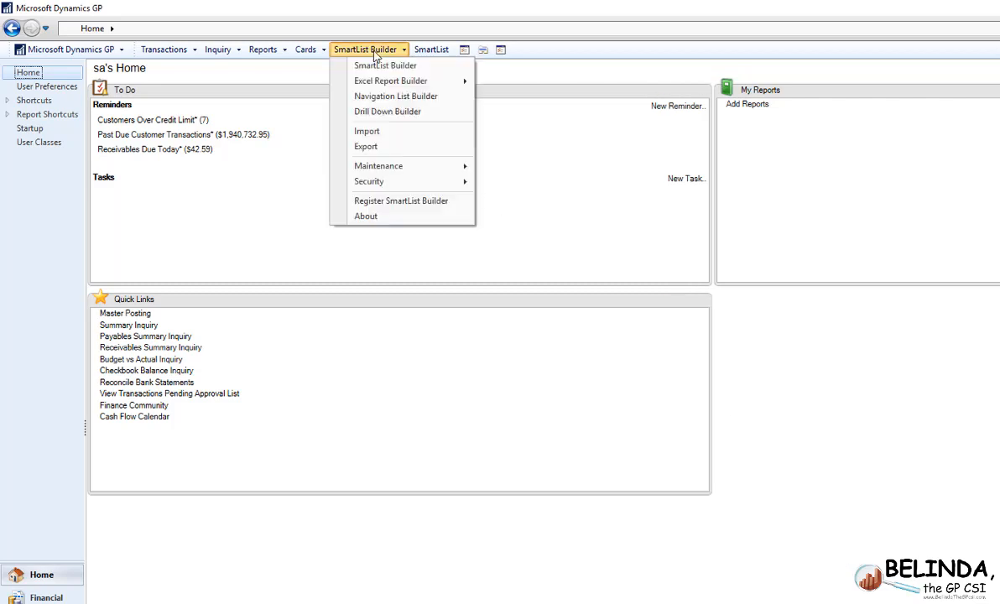
pyautogui.moveTo(391, 81)
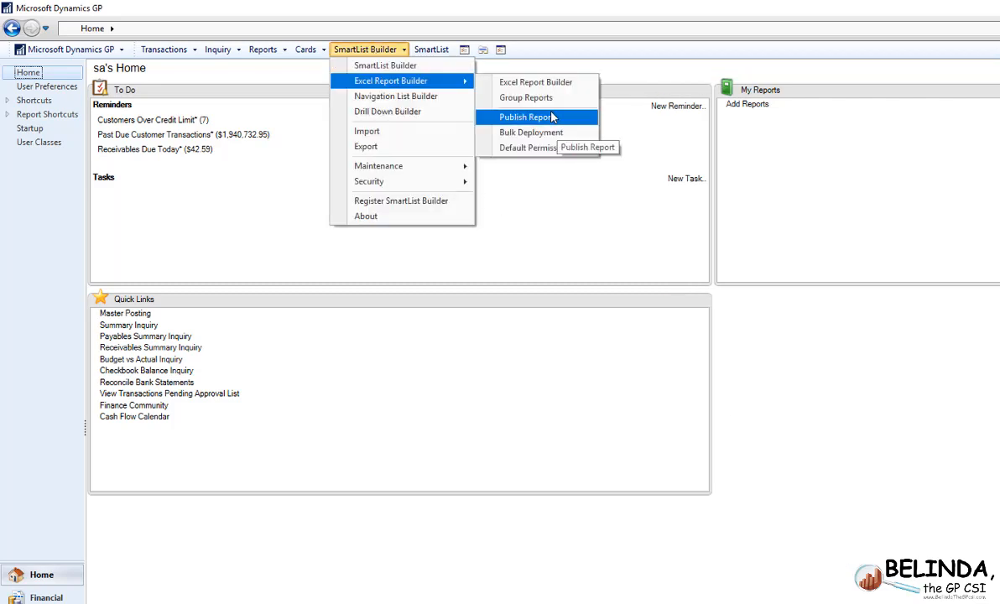
pyautogui.click(559, 82)
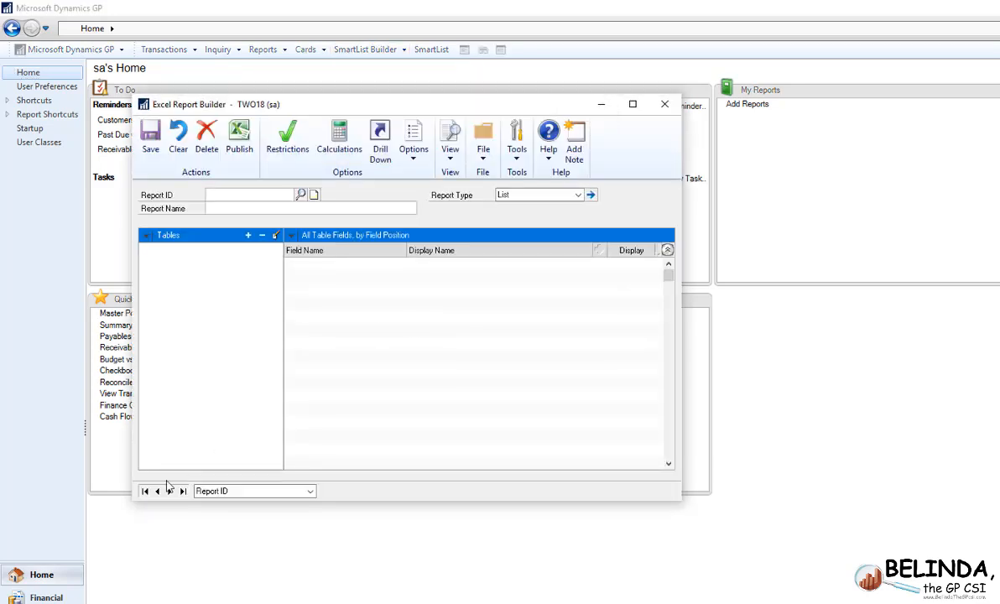
pyautogui.click(300, 195)
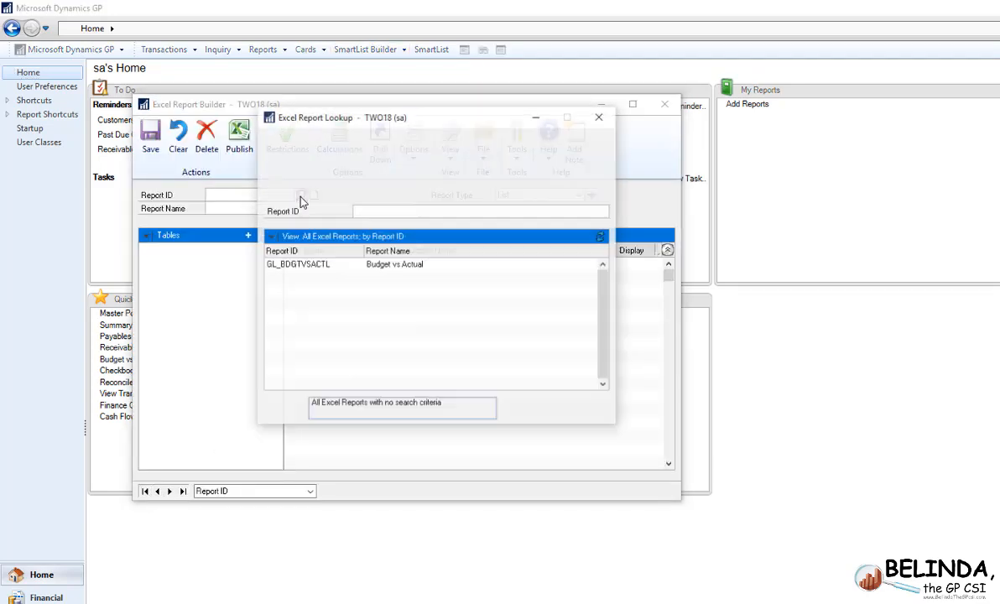
pyautogui.doubleClick(338, 267)
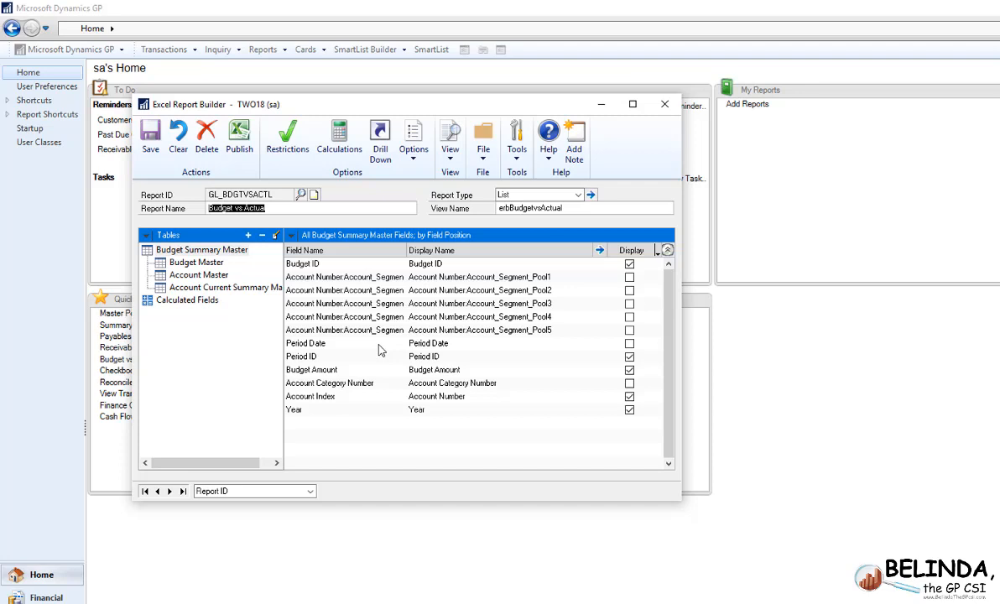
# - Publish the Budget vs Actual report and close Excel Report Builder
pyautogui.click(239, 141)
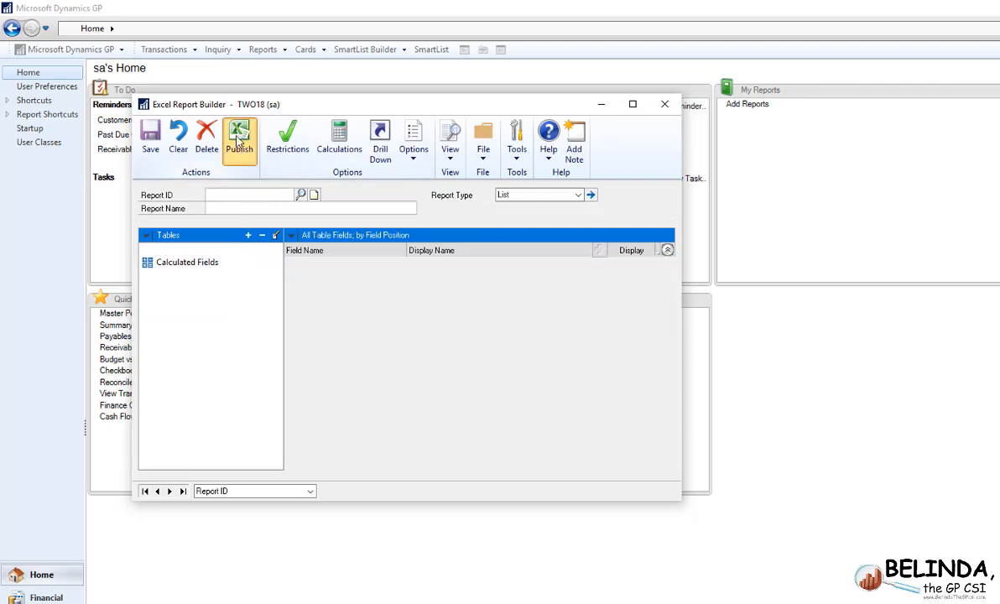
pyautogui.click(562, 341)
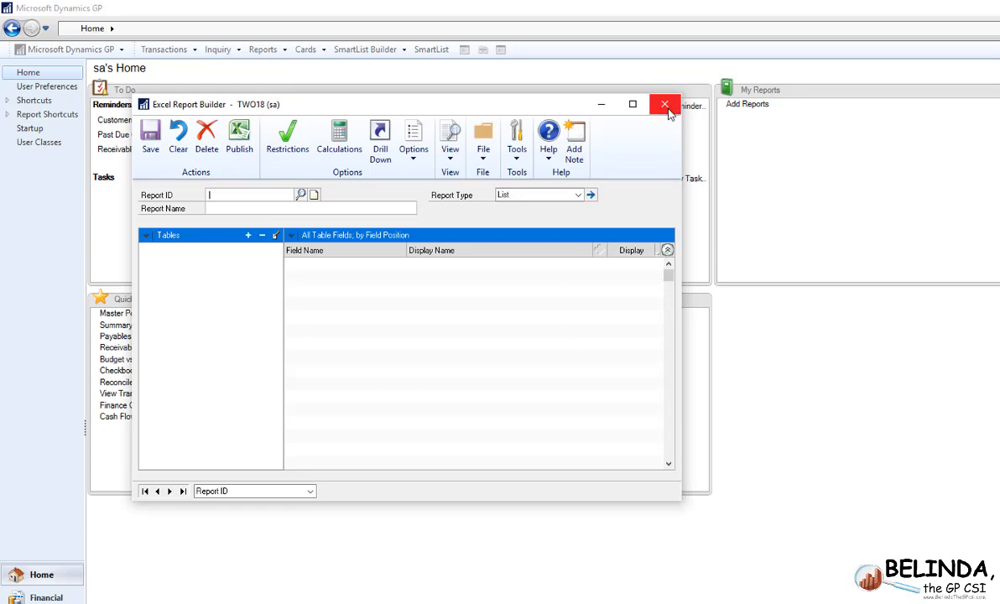
pyautogui.click(665, 103)
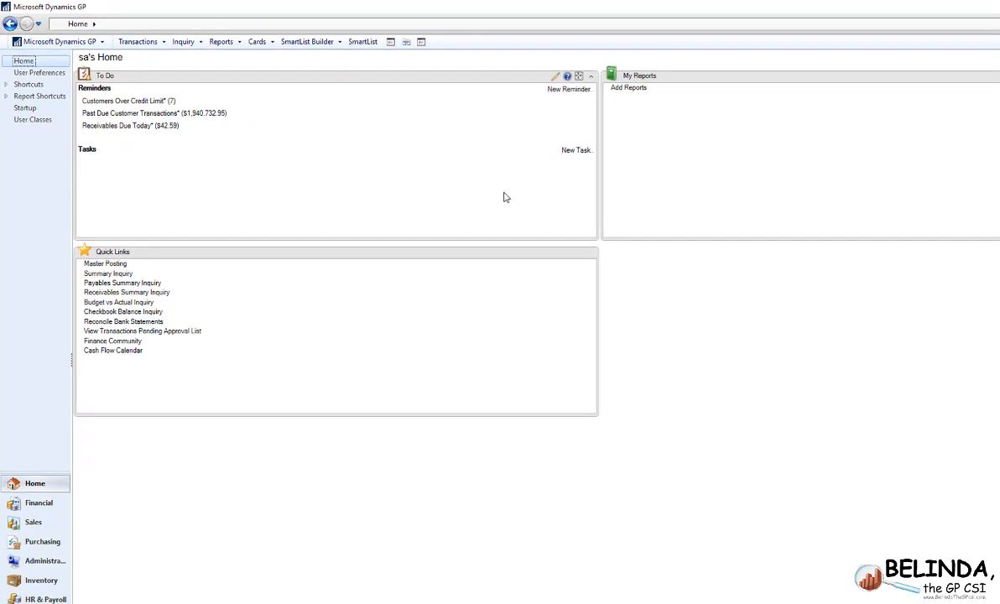
# - Open the TWO18 Budget vs Actual report in Excel from the Financial series' Excel reports list
pyautogui.click(44, 502)
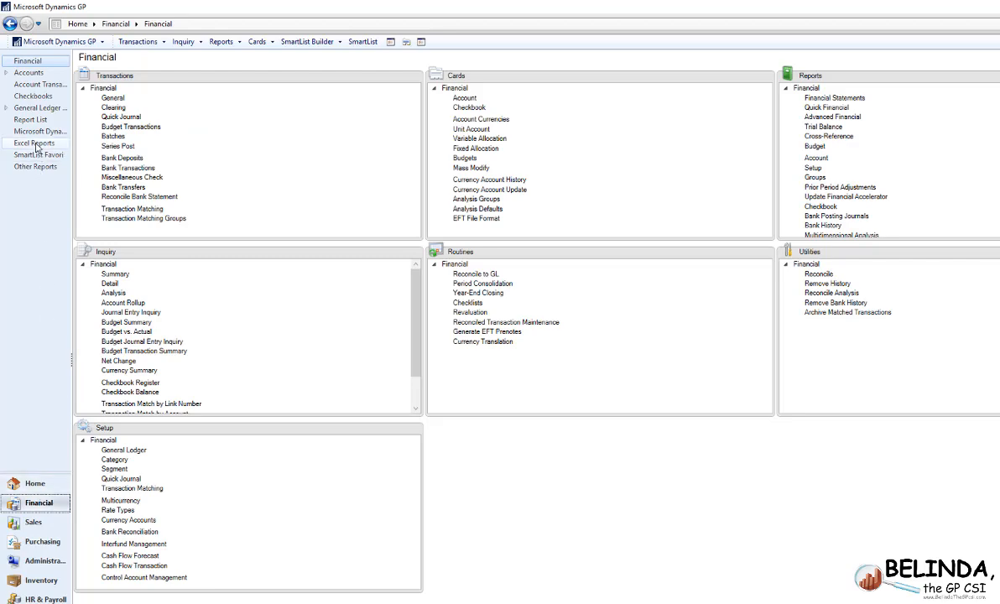
pyautogui.click(34, 143)
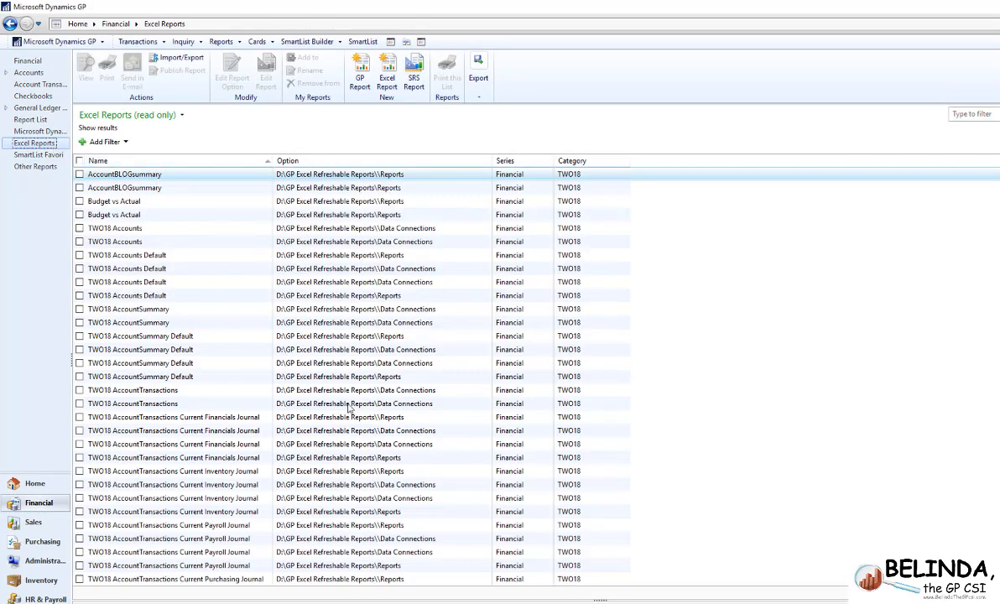
pyautogui.scroll(-14, 349, 408)
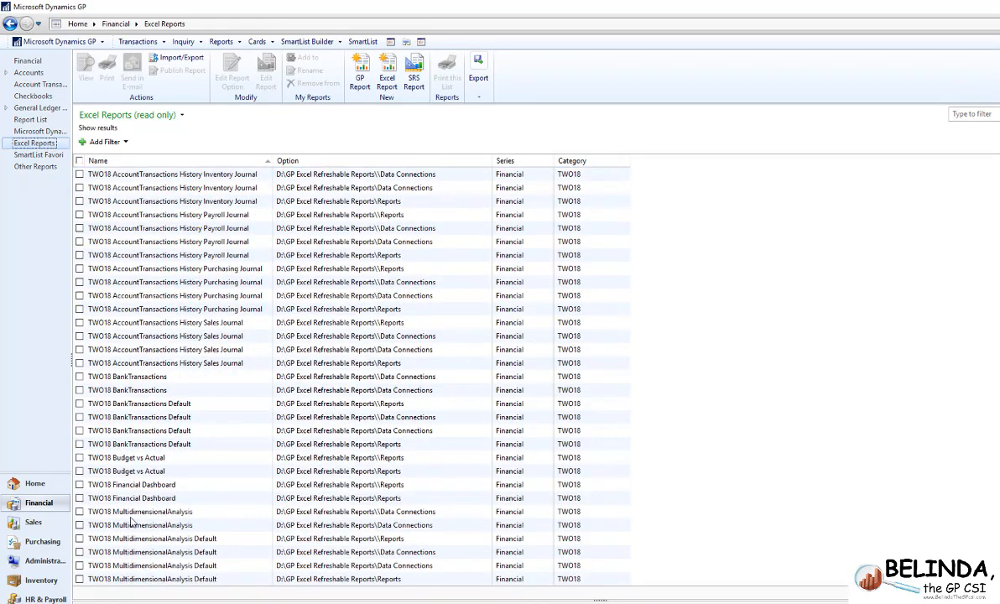
pyautogui.click(119, 473)
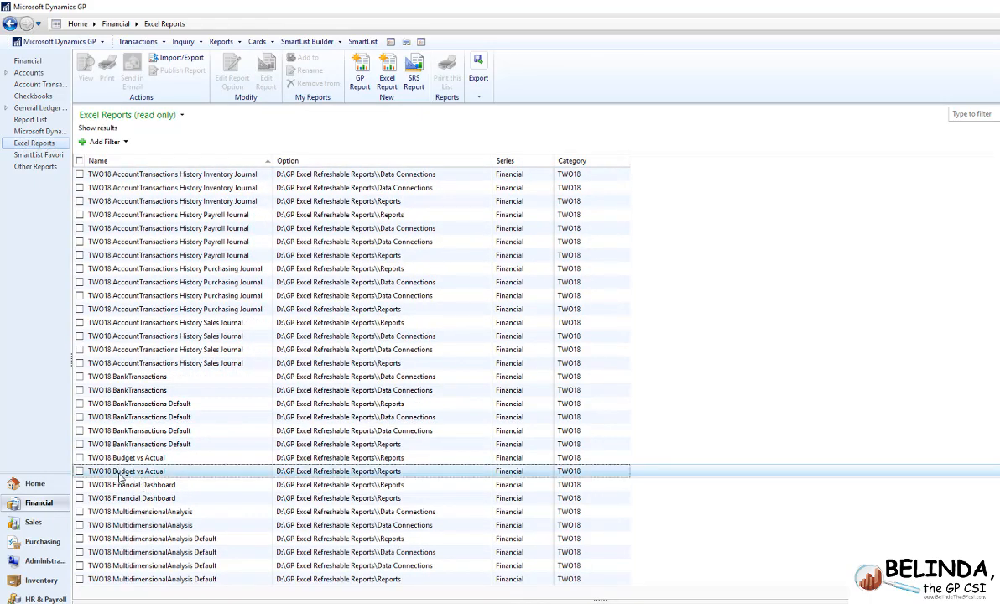
pyautogui.doubleClick(120, 473)
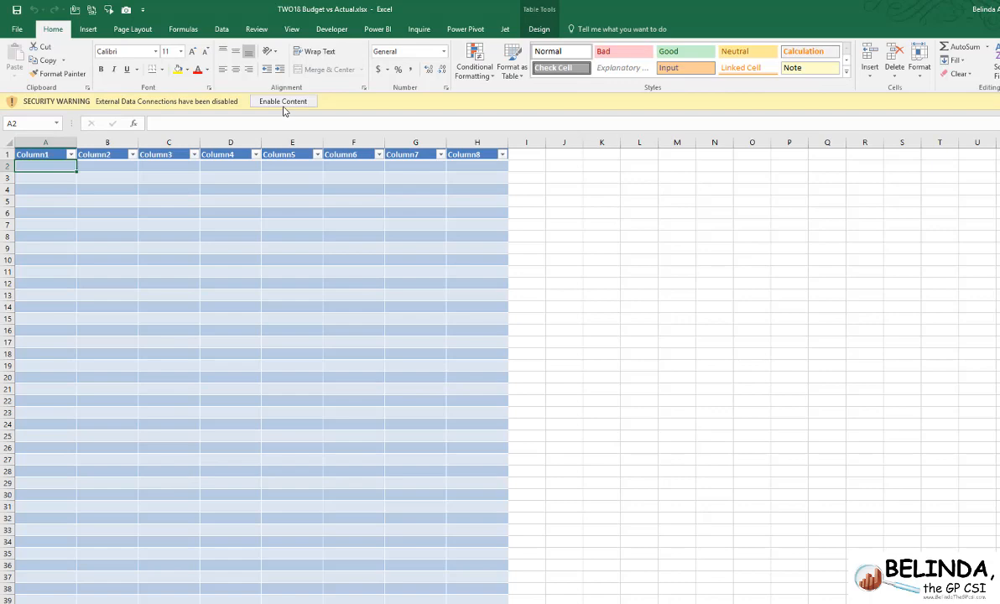
pyautogui.click(284, 104)
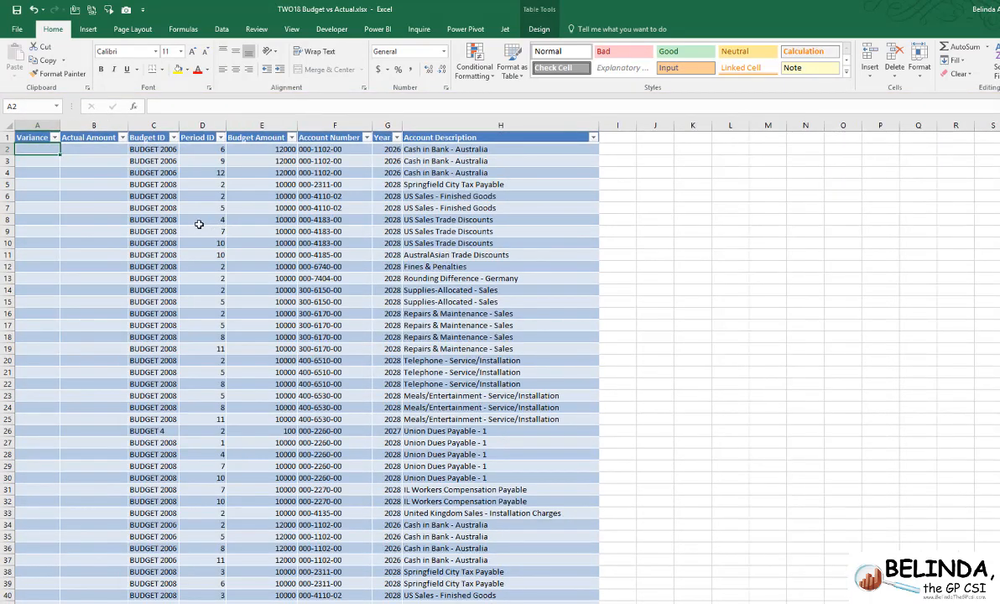
# - Examine the report's budget, actual and variance amounts, including the period 4 row for the Cash - Operating Account
pyautogui.scroll(-14, 198, 224)
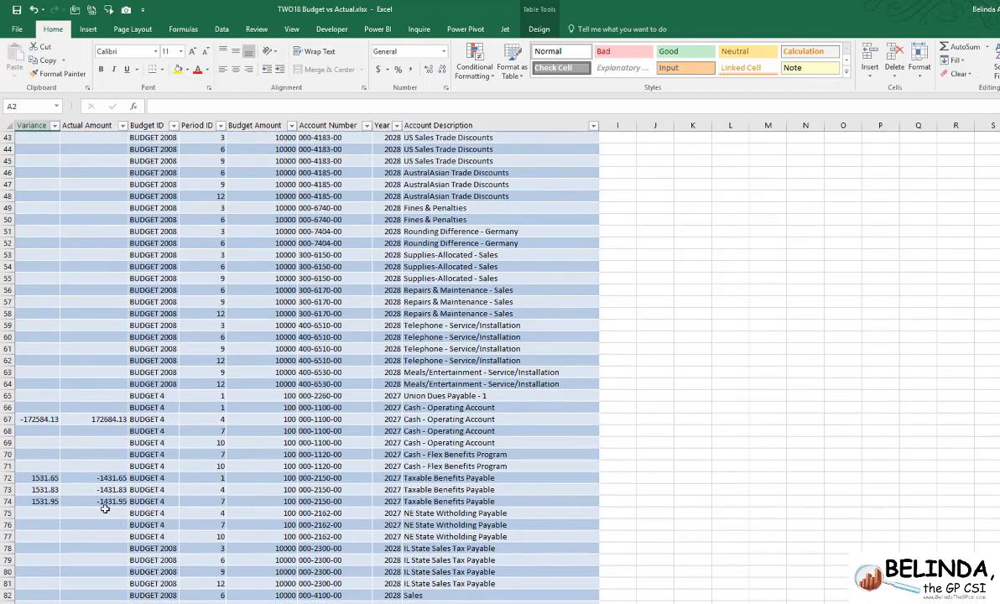
pyautogui.scroll(14, 113, 486)
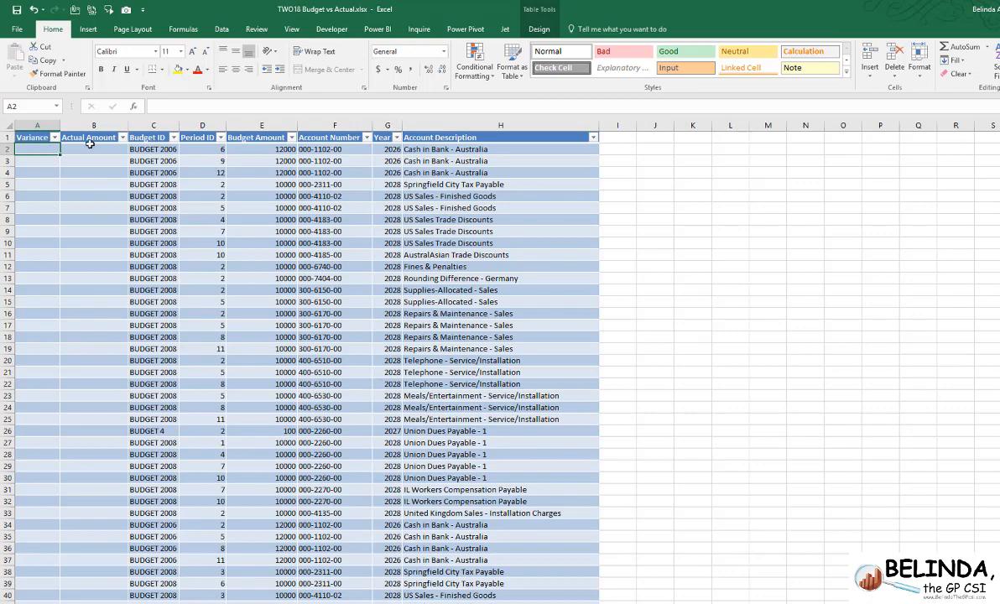
pyautogui.scroll(-12, 134, 487)
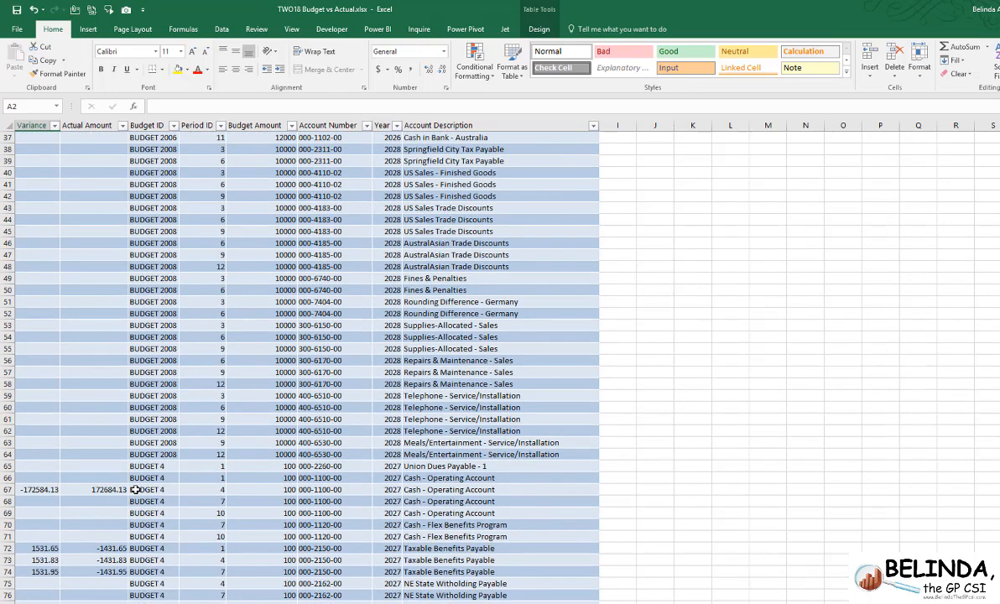
pyautogui.scroll(-7, 135, 489)
pyautogui.click(102, 244)
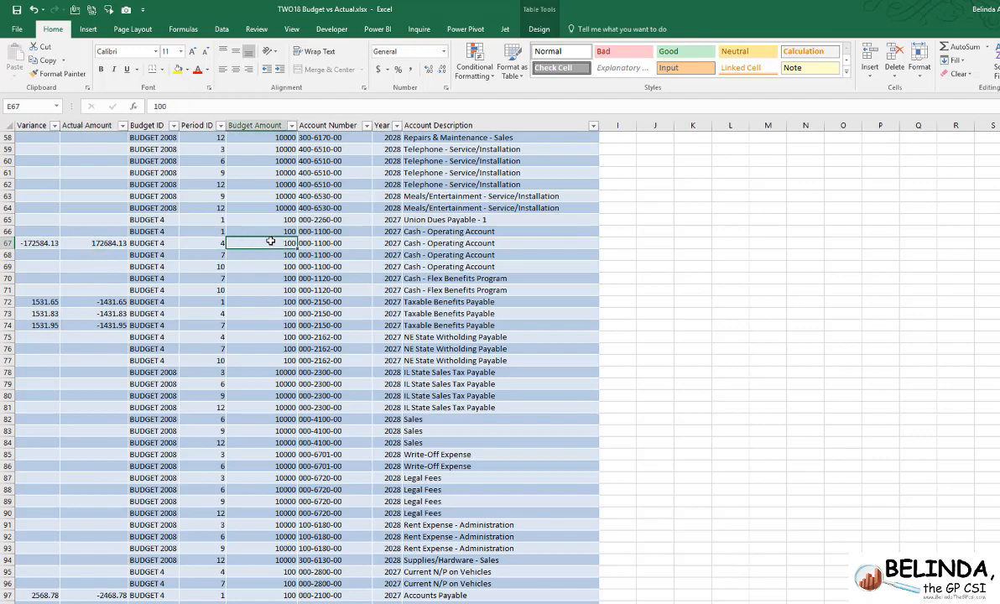
pyautogui.click(30, 242)
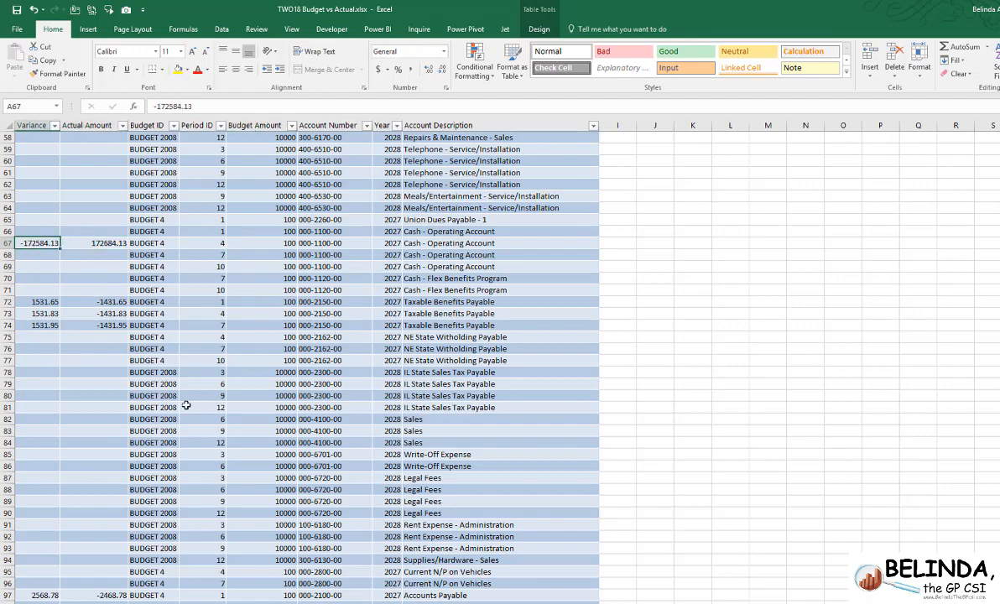
pyautogui.scroll(16, 179, 403)
pyautogui.scroll(3, 180, 407)
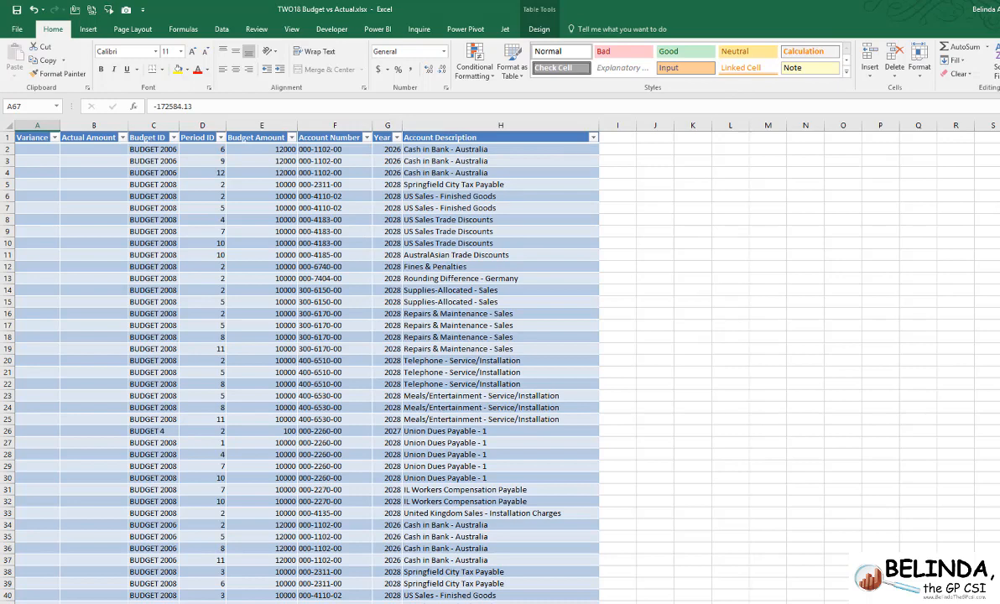
# - Close the workbook without saving and reload the Budget vs Actual report in Excel Report Builder
pyautogui.hotkey('alt', 'F4')
pyautogui.click(555, 364)
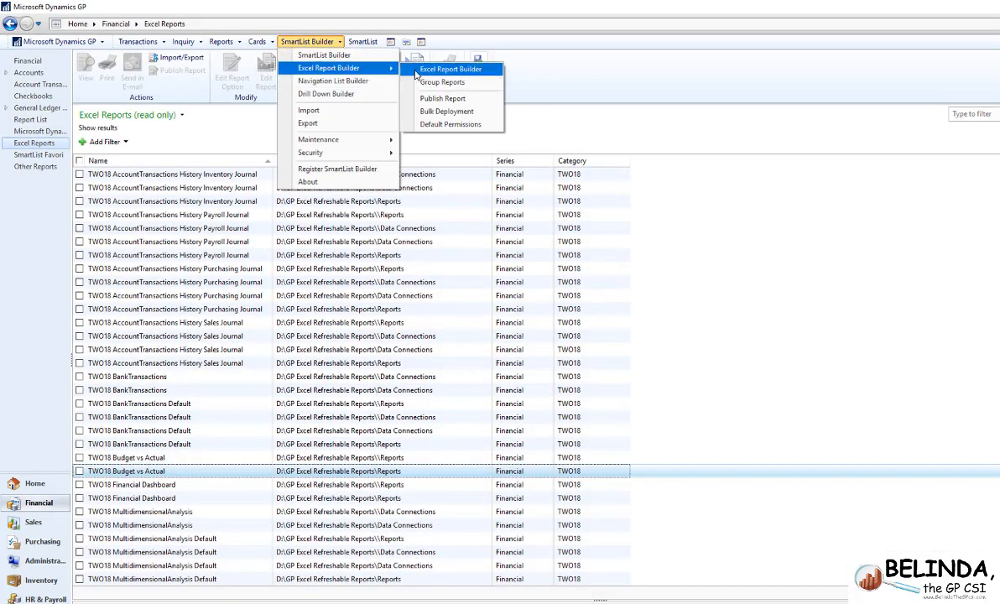
pyautogui.click(507, 68)
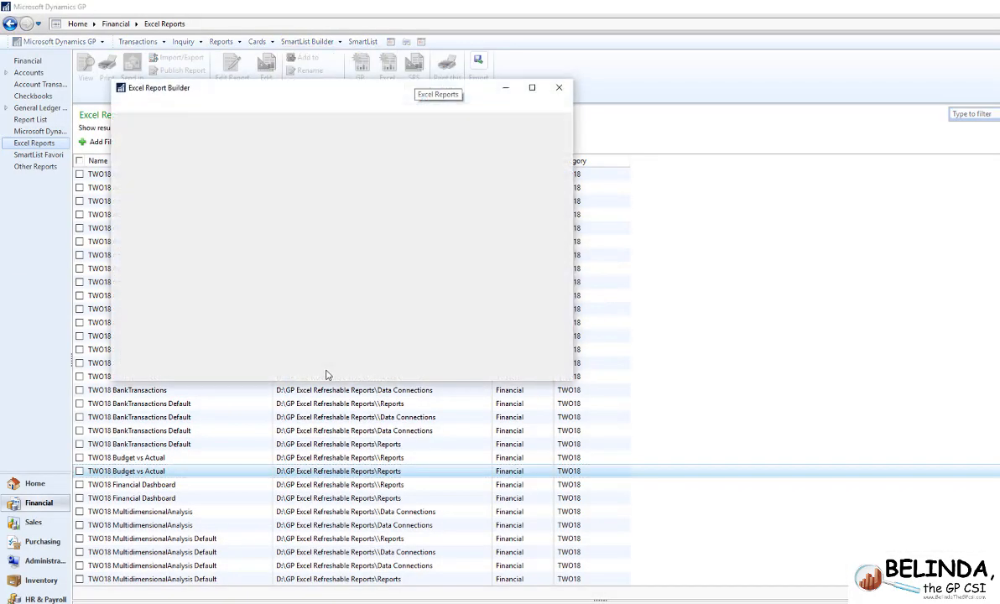
pyautogui.click(136, 412)
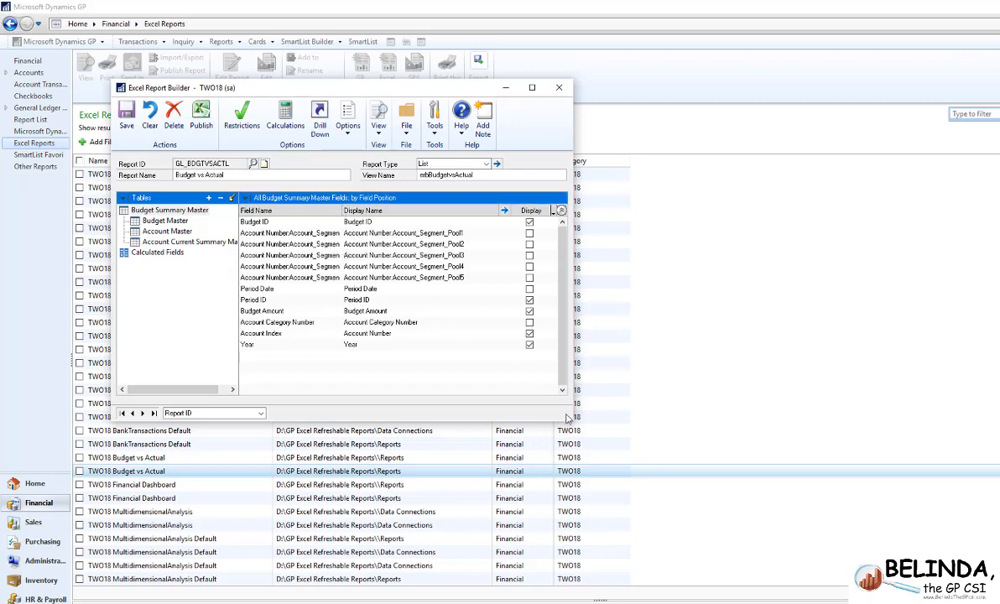
# - Change the display names of account segments 1, 2 and 3 to Division, Natural Account and Department
pyautogui.click(403, 236)
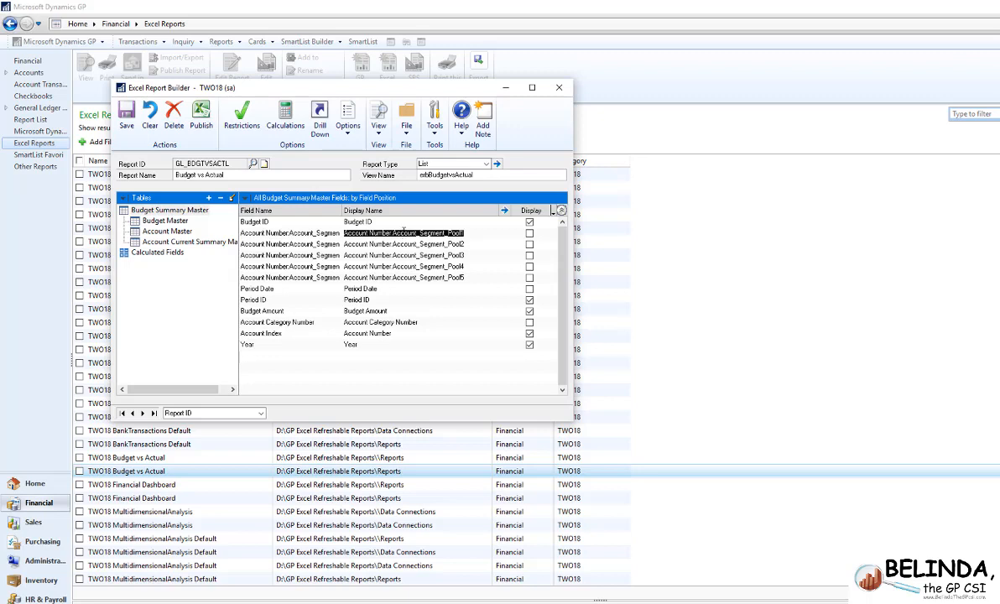
pyautogui.write('Division')
pyautogui.press('Down')
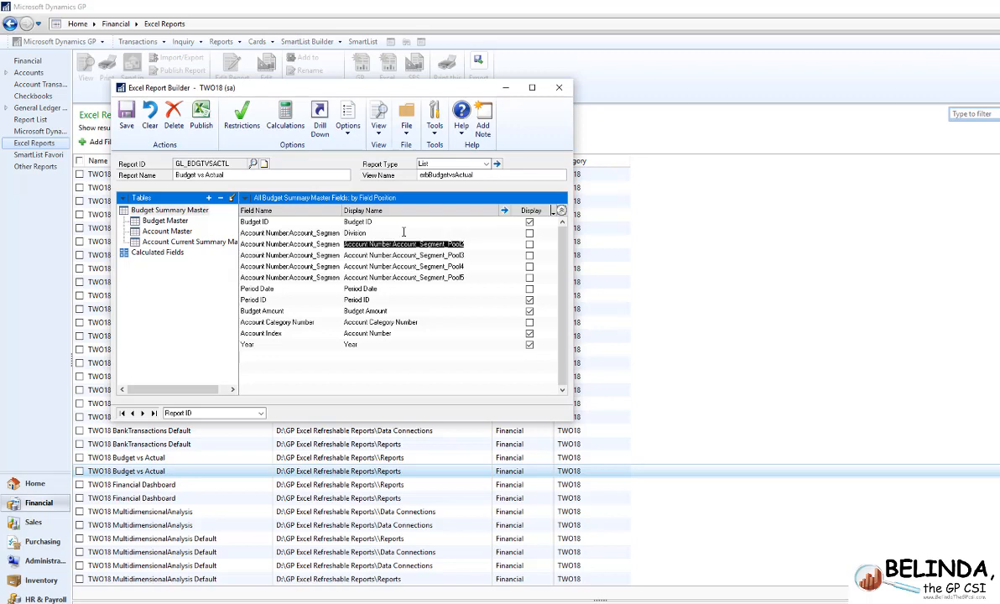
pyautogui.write('Account N')
pyautogui.press('BackSpace')
pyautogui.press('BackSpace')
pyautogui.press('BackSpace')
pyautogui.press('BackSpace')
pyautogui.press('BackSpace')
pyautogui.press('BackSpace')
pyautogui.press('BackSpace')
pyautogui.press('BackSpace')
pyautogui.press('BackSpace')
pyautogui.write('Natural Account')
pyautogui.press('Down')
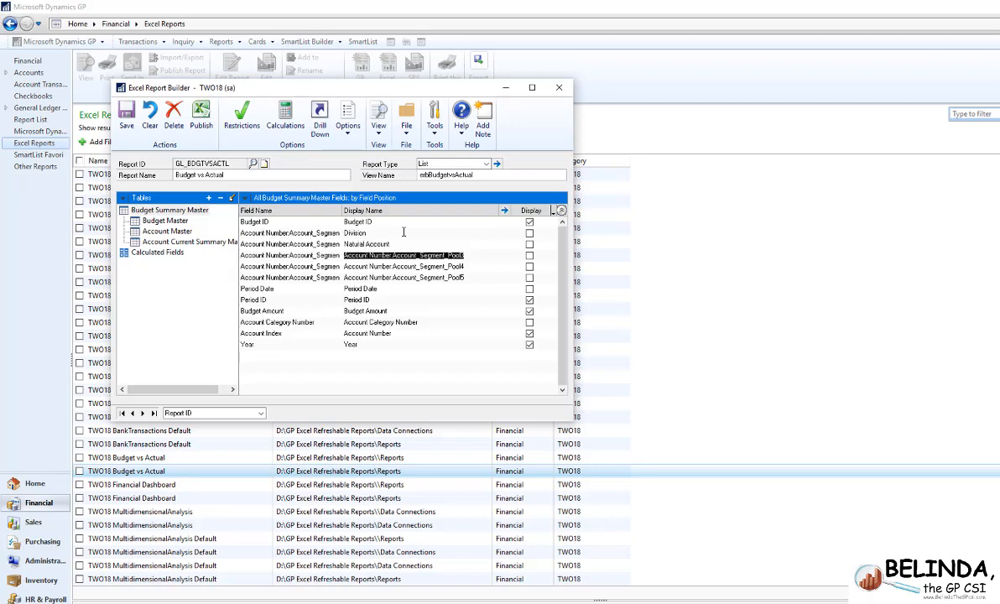
pyautogui.write('Department')
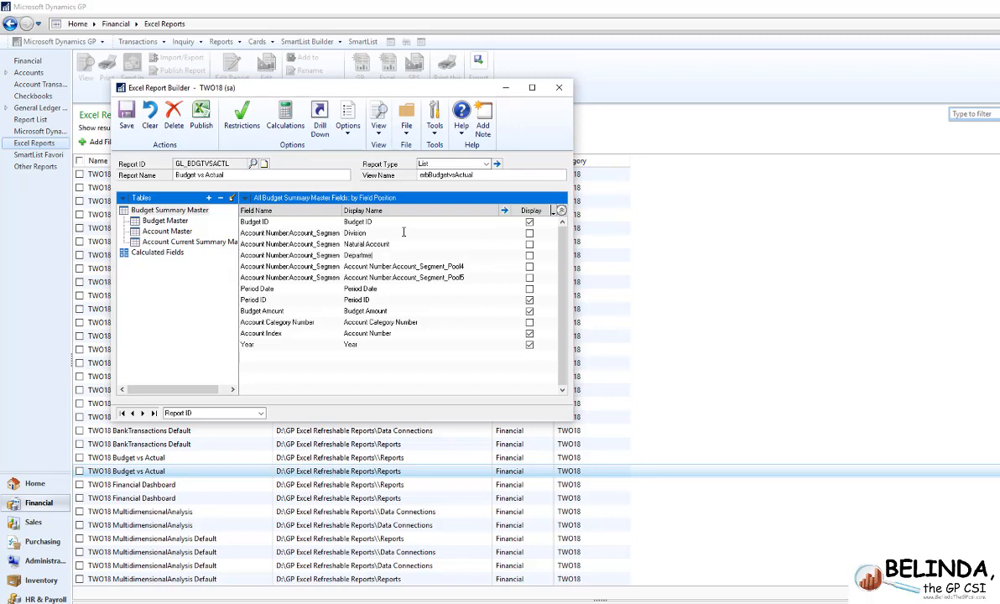
# - Display the Division, Natural Account and Department fields in the Budget vs Actual report and publish it
pyautogui.click(529, 232)
pyautogui.click(530, 243)
pyautogui.click(529, 255)
pyautogui.click(201, 117)
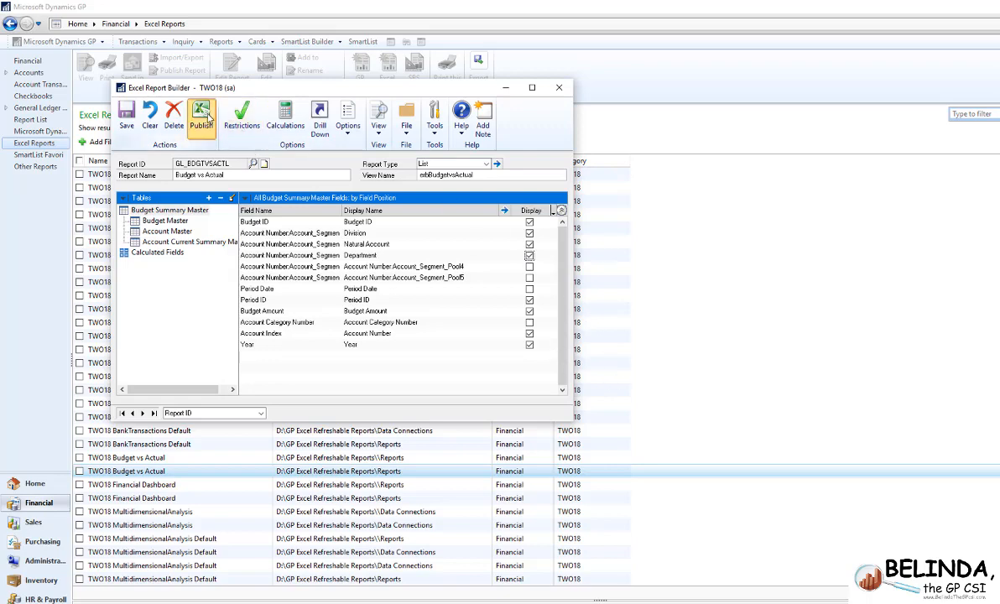
pyautogui.click(475, 287)
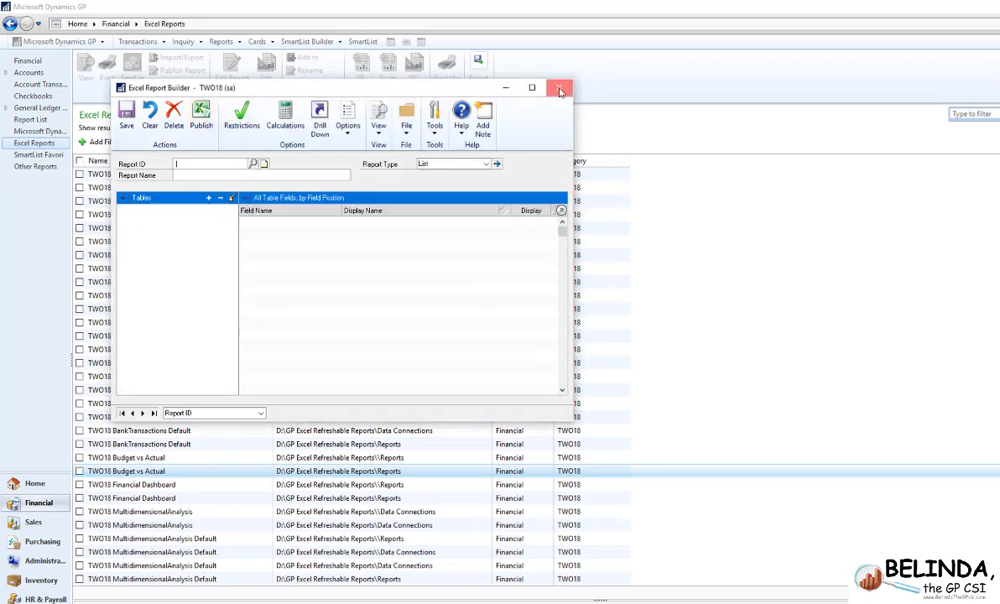
# - Open the published TWO18 Budget vs Actual report in Excel, check its account segment columns and close the workbook
pyautogui.doubleClick(148, 471)
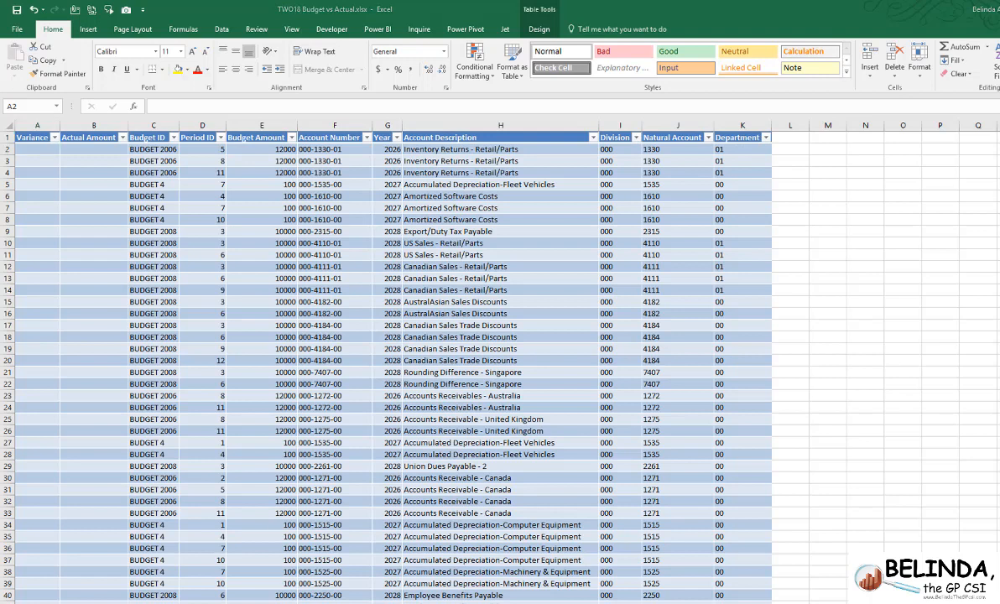
pyautogui.hotkey('alt', 'F4')
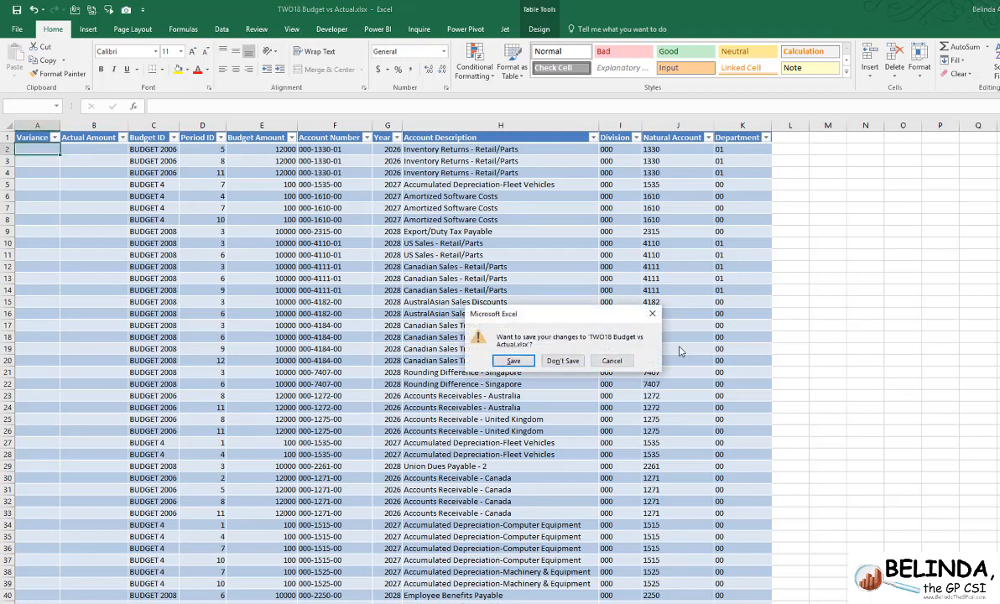
pyautogui.click(533, 340)
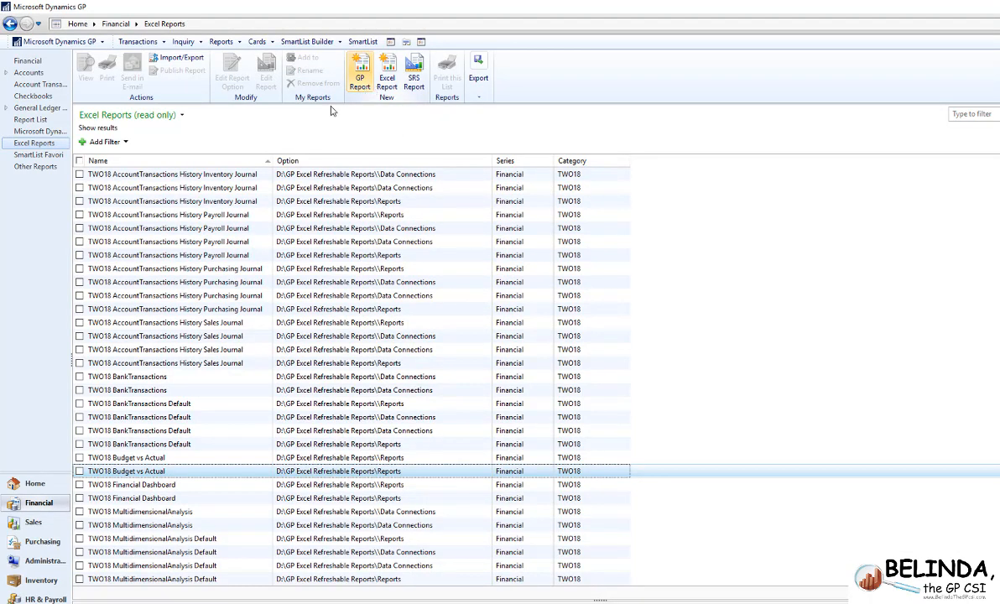
# - View the category assigned to the first account in Account Maintenance and close the window
pyautogui.click(390, 41)
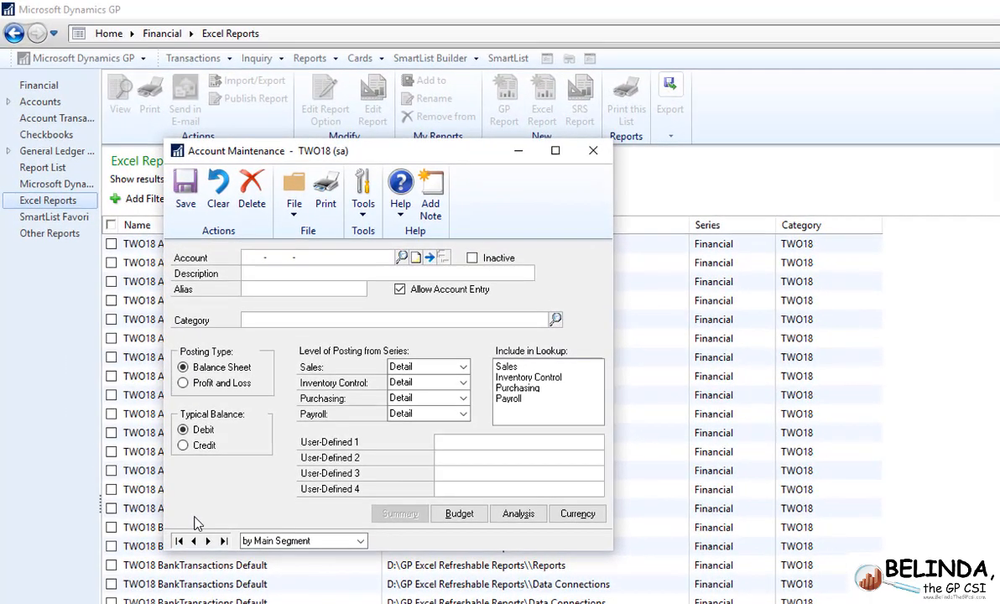
pyautogui.click(156, 473)
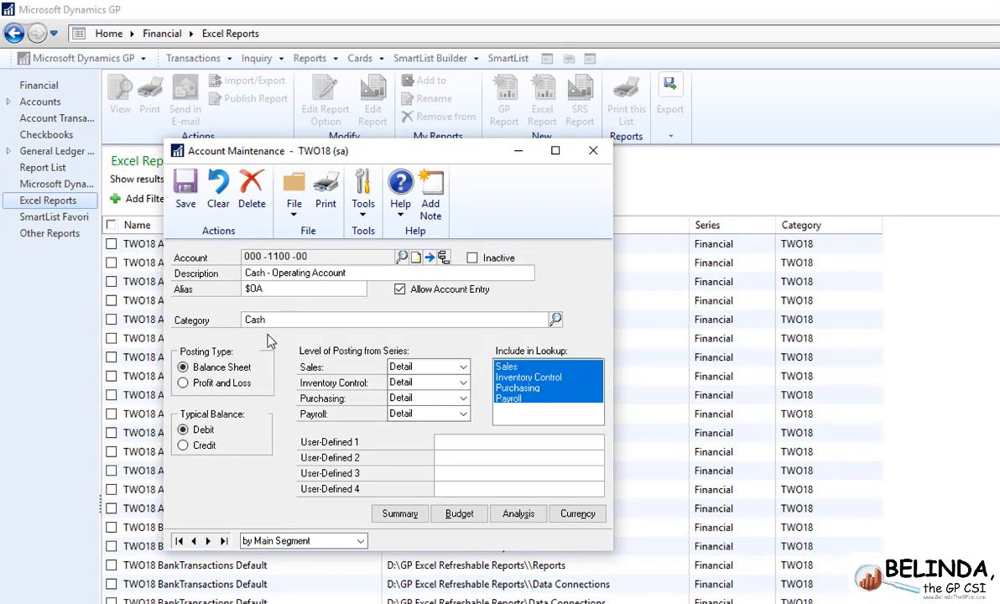
pyautogui.click(593, 150)
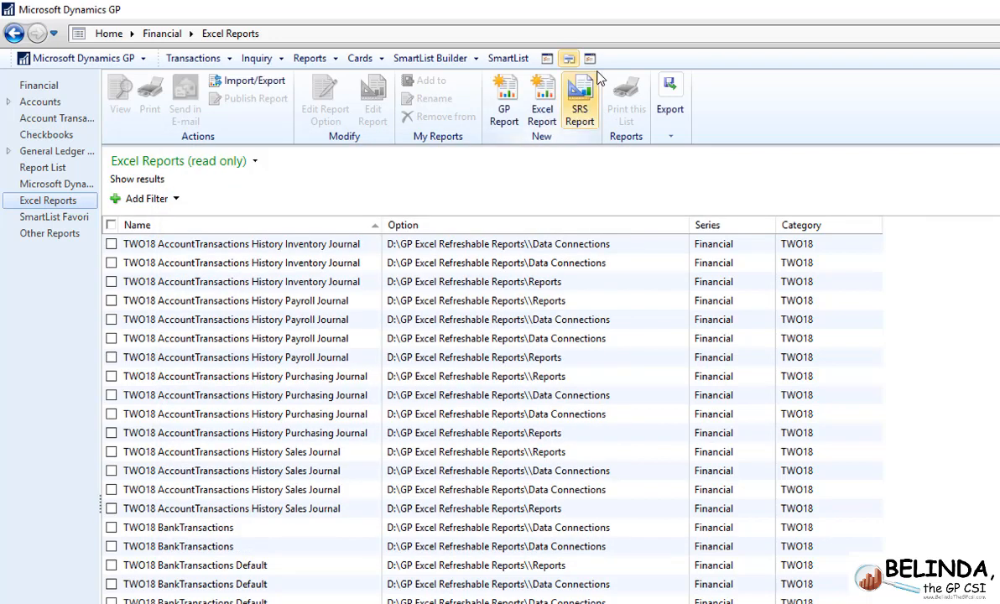
# - Review the category numbers and descriptions in Account Category Setup through the end of the list, and close it
pyautogui.click(589, 60)
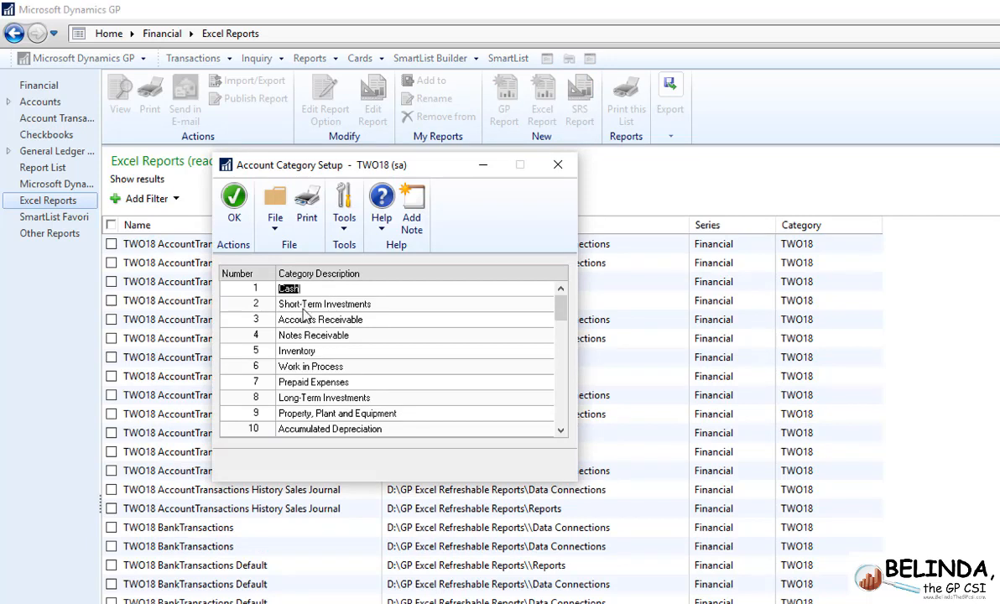
pyautogui.click(300, 305)
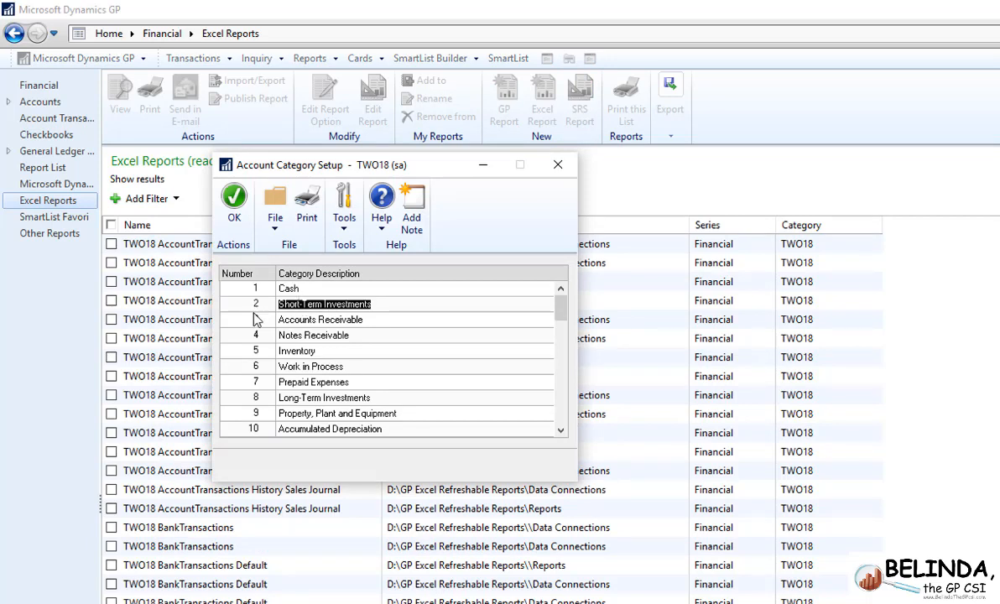
pyautogui.moveTo(561, 305); pyautogui.dragTo(561, 419)
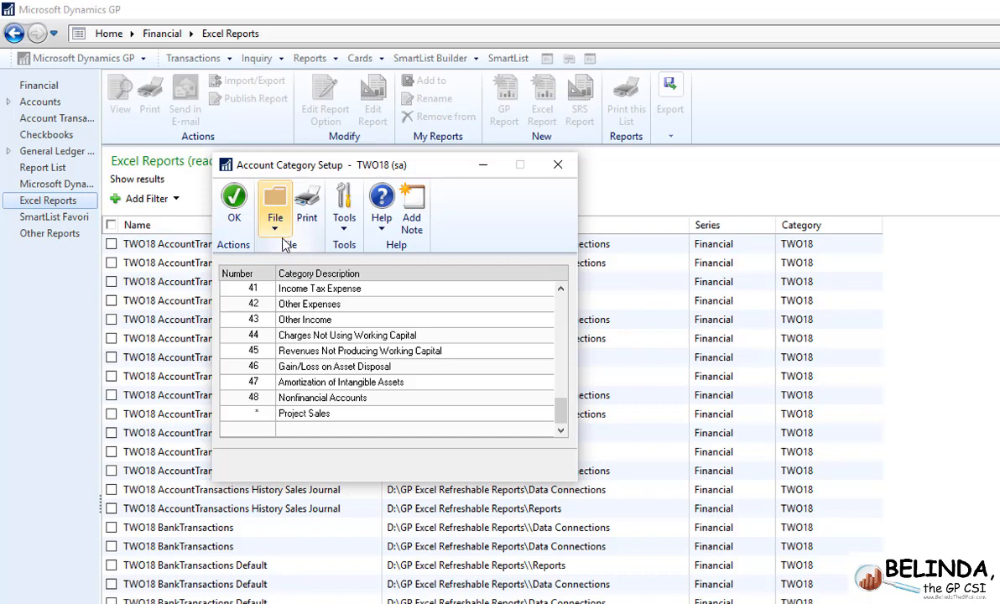
pyautogui.click(234, 201)
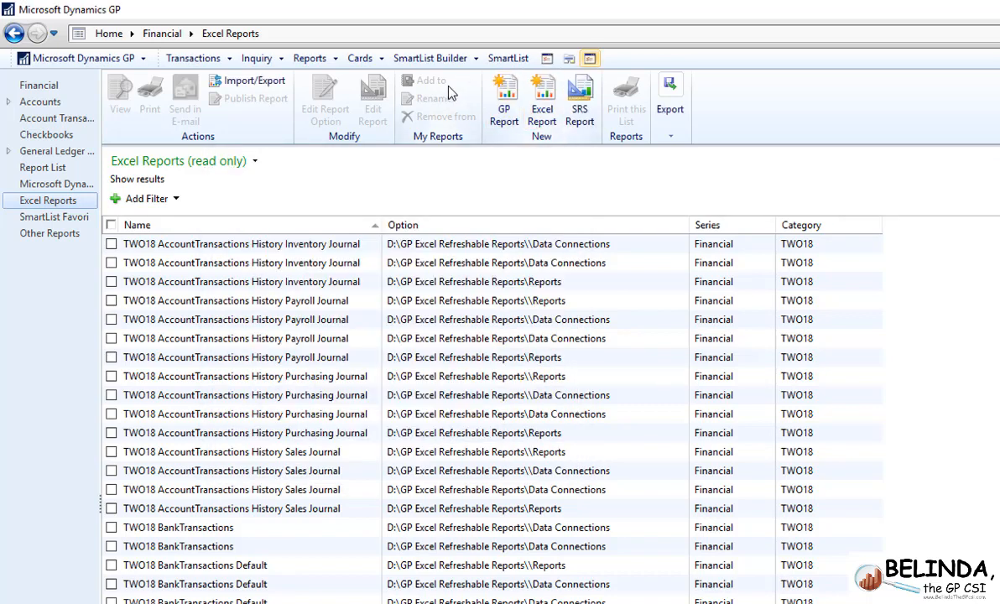
# - Load the Budget vs Actual report GL_BDGTVSACTL in Excel Report Builder
pyautogui.click(439, 60)
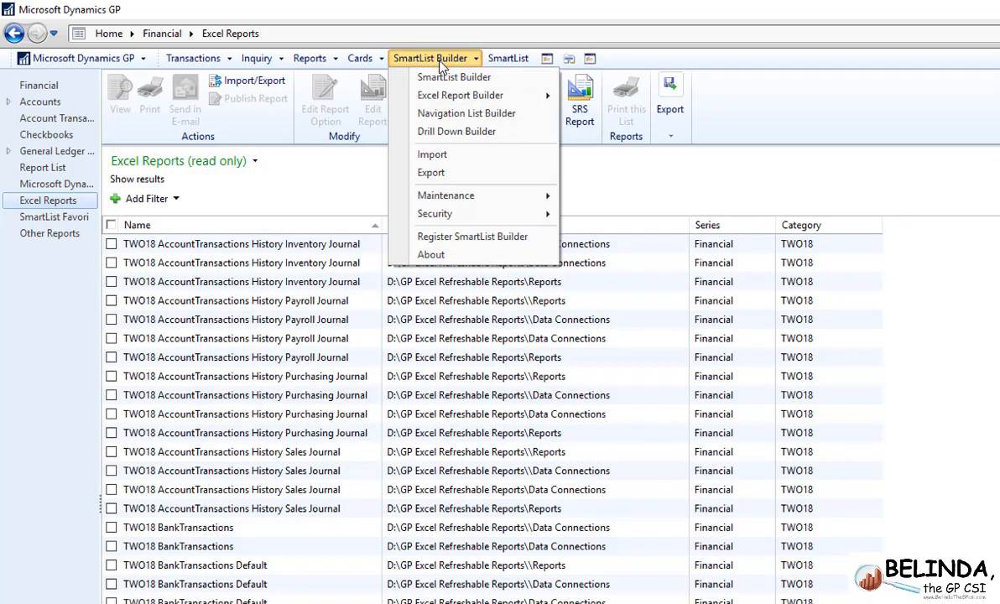
pyautogui.moveTo(495, 95)
pyautogui.click(625, 96)
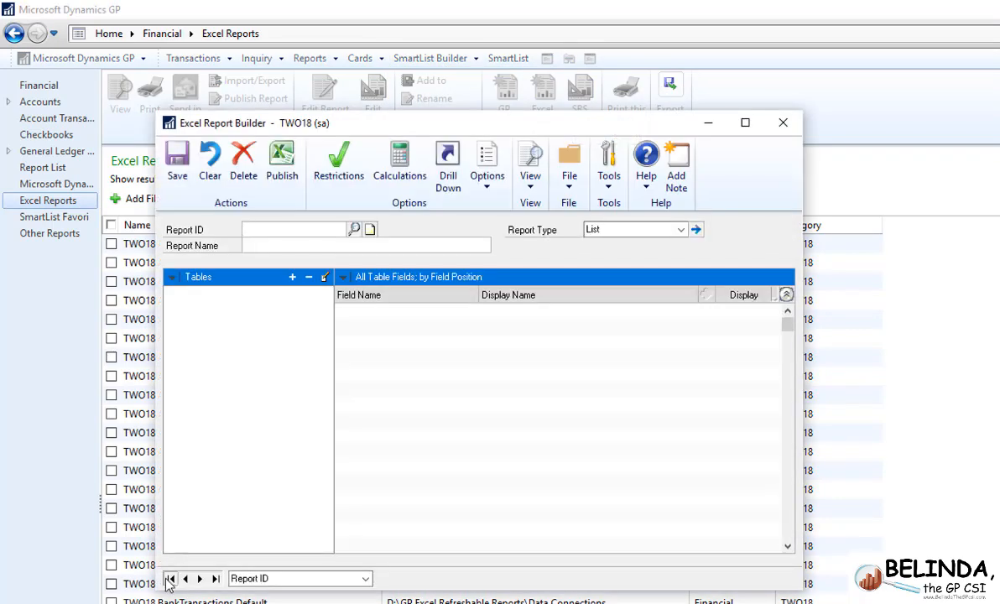
pyautogui.click(169, 579)
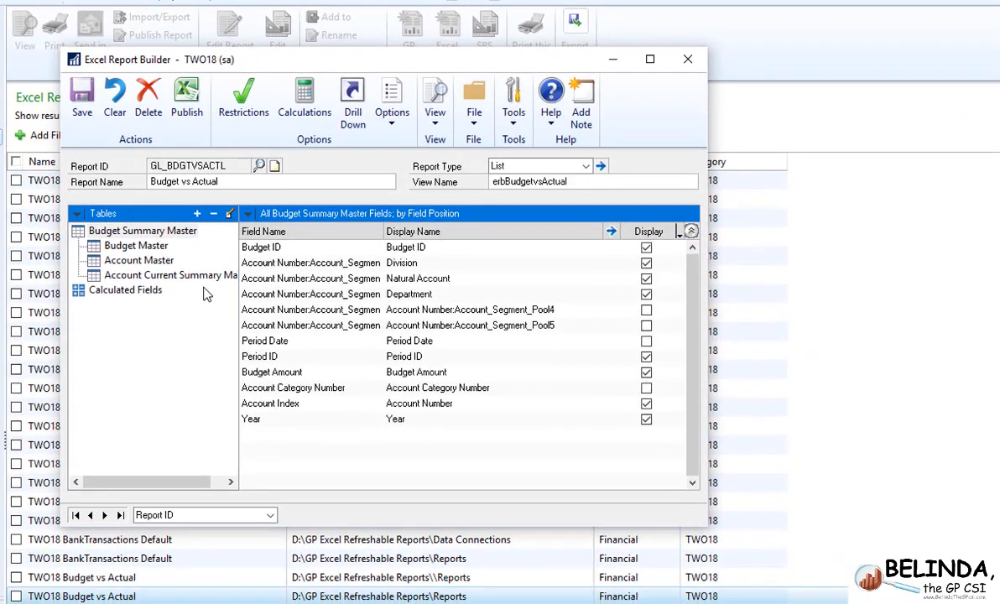
# - Start adding the Account Category Master table from Microsoft Dynamics GP's Financial series to the report
pyautogui.click(191, 209)
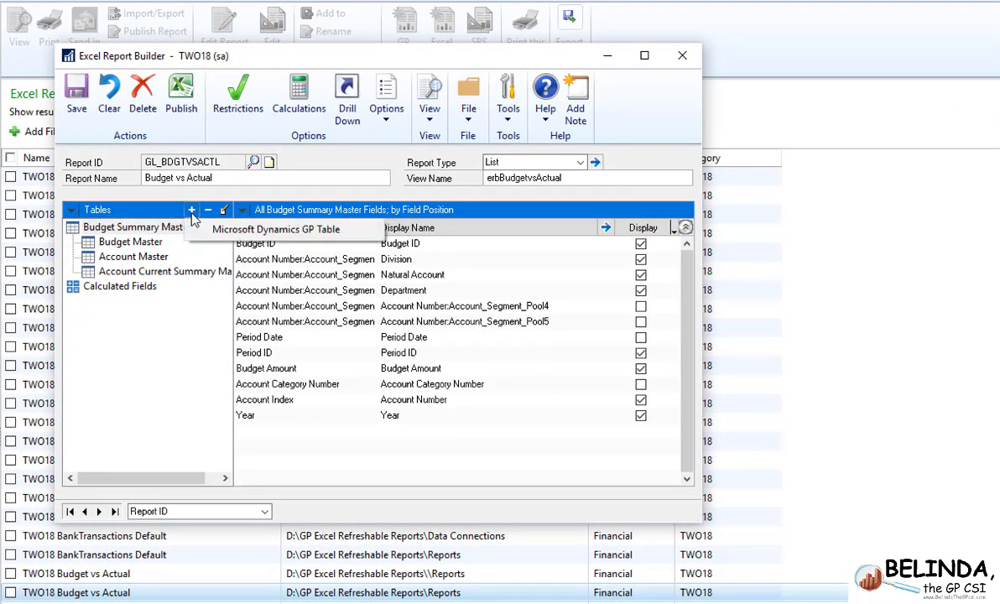
pyautogui.click(235, 231)
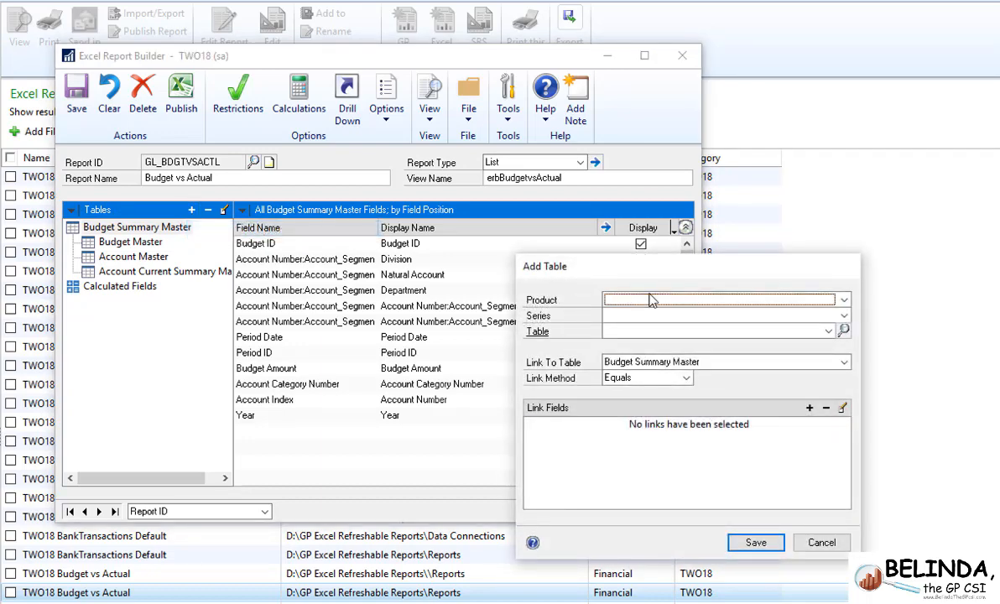
pyautogui.click(792, 299)
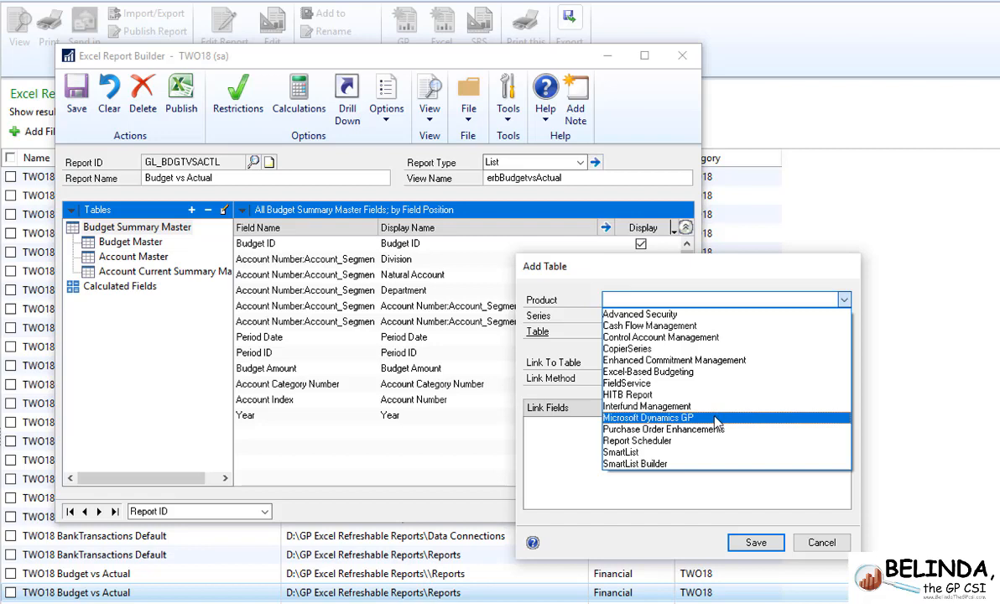
pyautogui.click(717, 423)
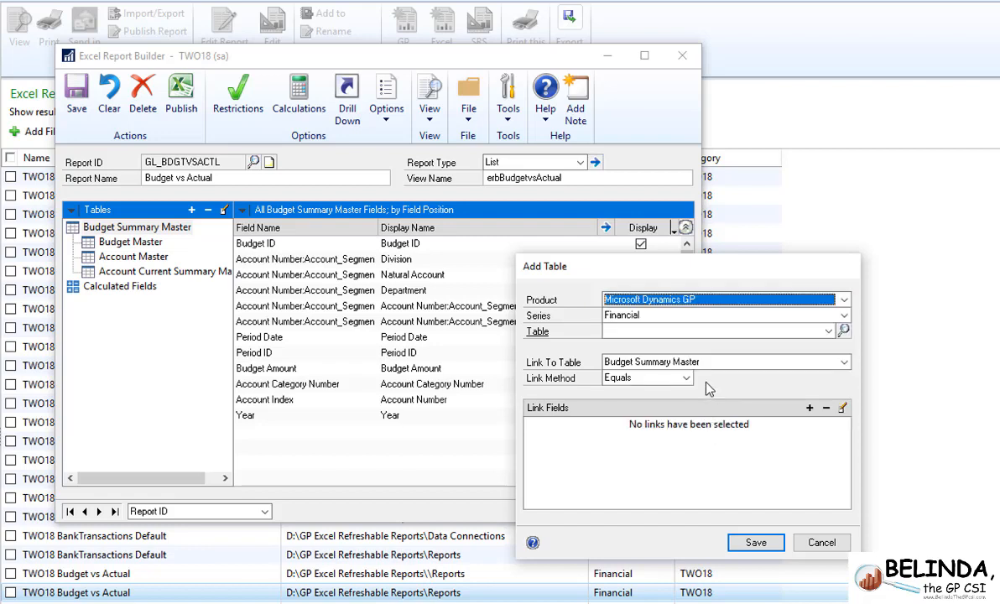
pyautogui.click(652, 334)
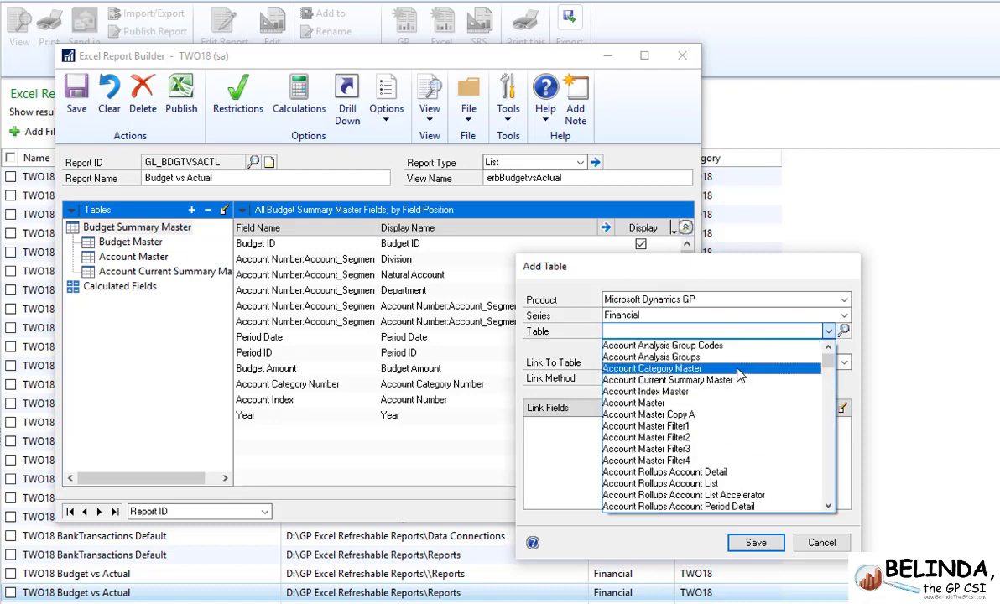
pyautogui.click(738, 369)
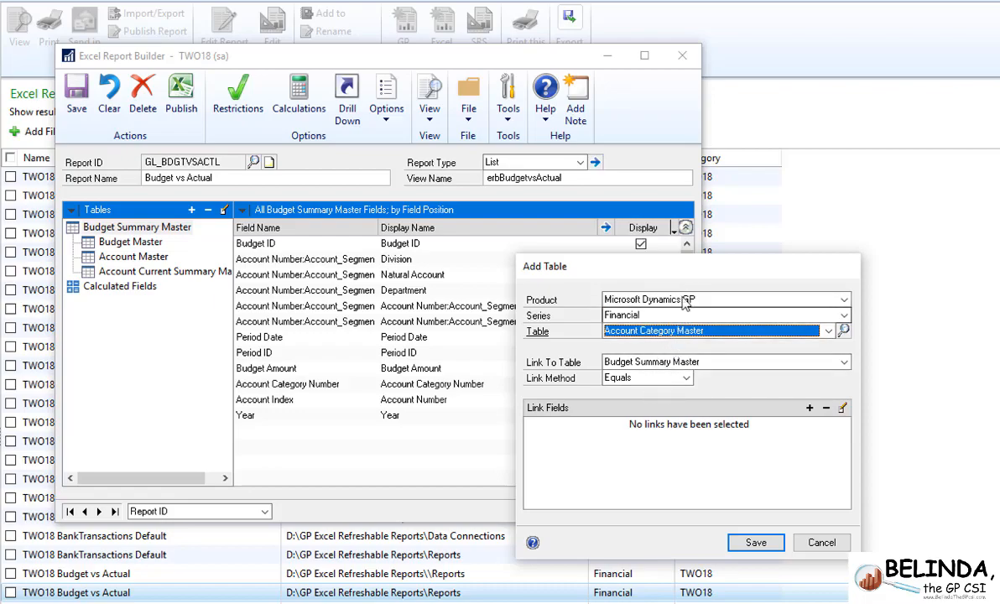
# - Link Budget Summary Master to Account Category Master on Account Category Number in both tables and save the added table
pyautogui.moveTo(671, 267); pyautogui.dragTo(871, 182)
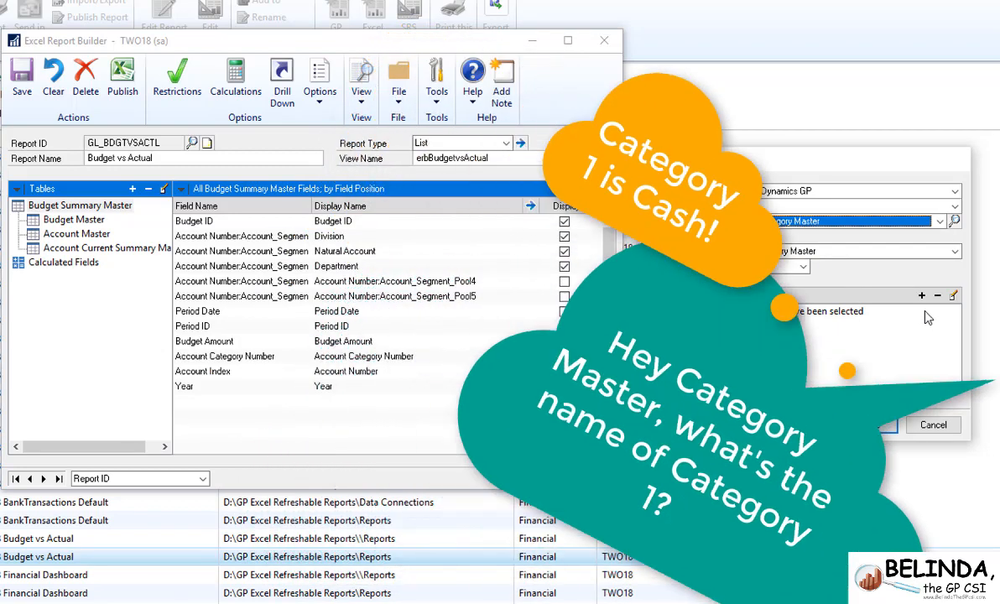
pyautogui.click(921, 296)
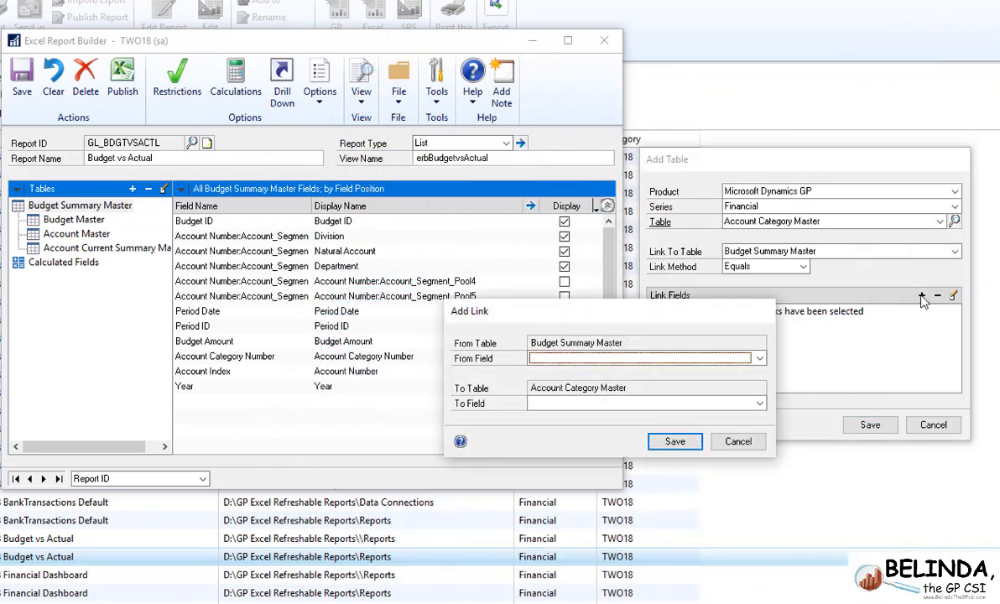
pyautogui.click(719, 361)
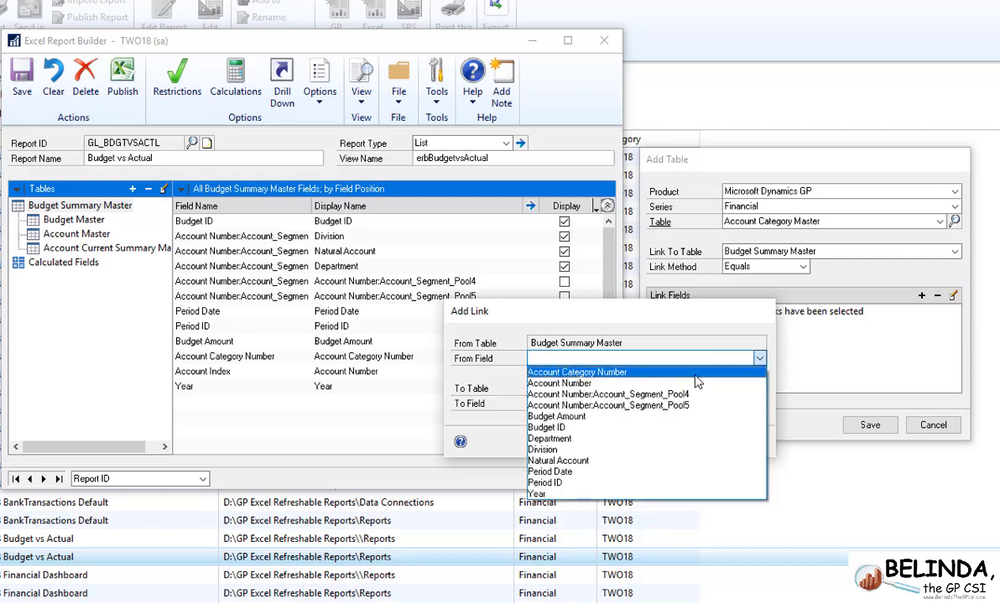
pyautogui.click(652, 369)
pyautogui.click(672, 408)
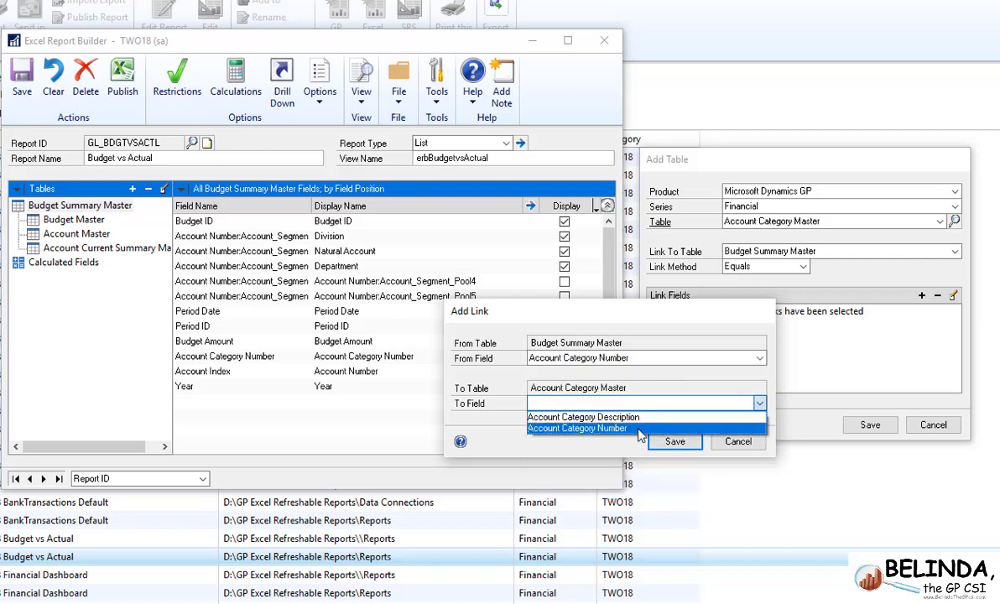
pyautogui.click(641, 426)
pyautogui.click(671, 442)
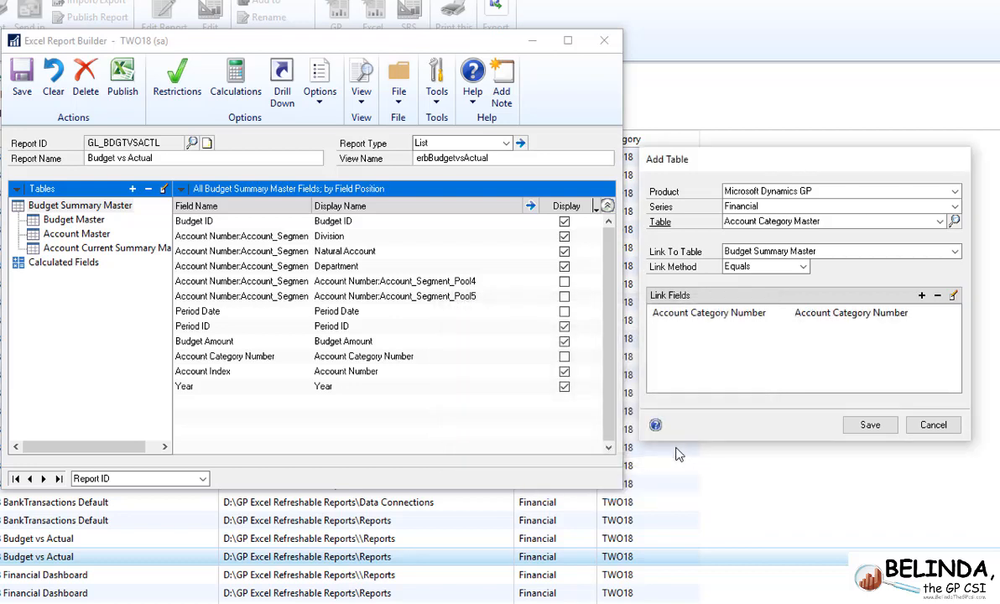
pyautogui.click(870, 425)
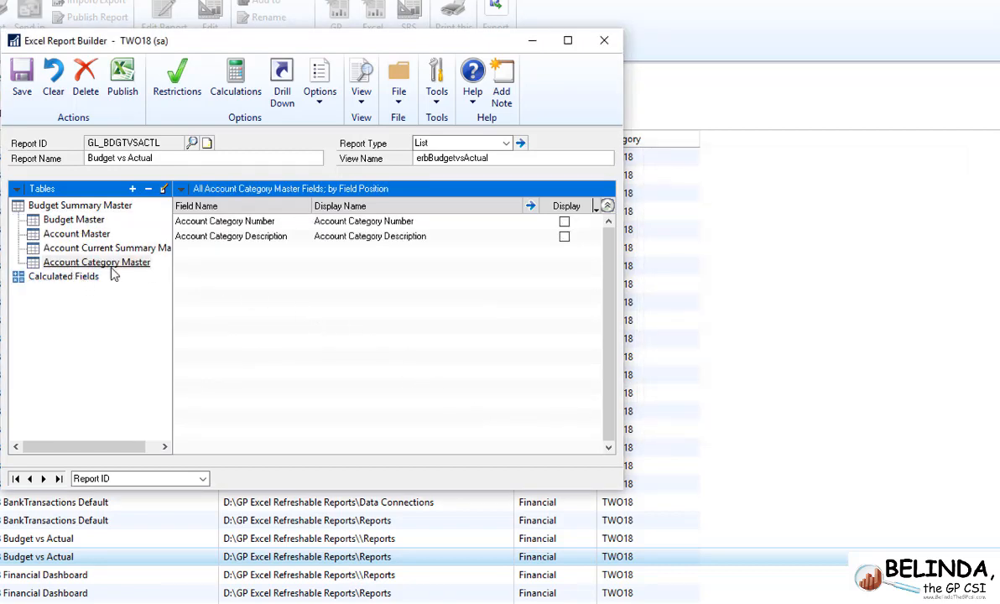
# - Display the Account Category Description field under the name Category, then save the report and close Excel Report Builder
pyautogui.click(127, 265)
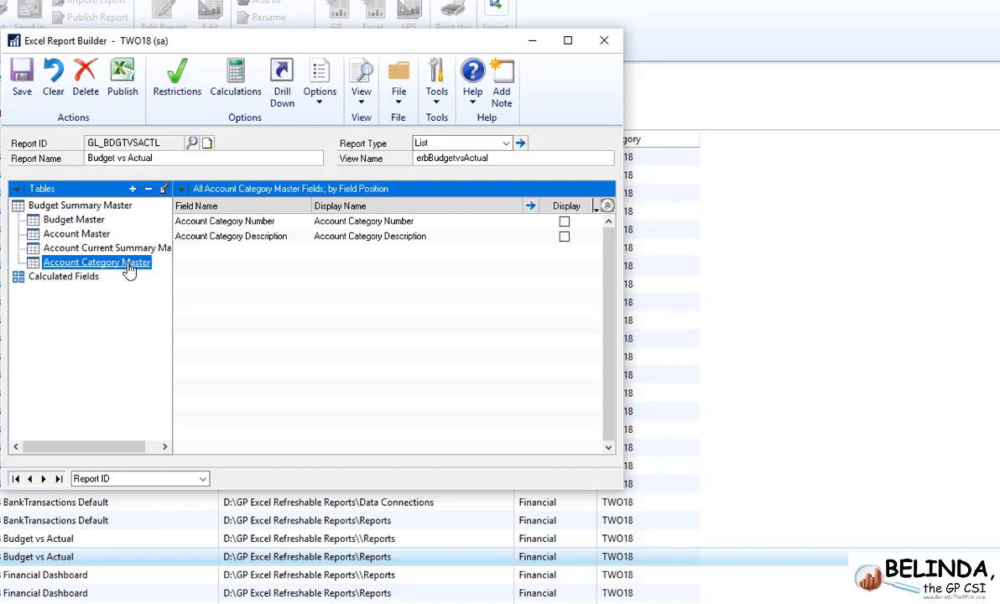
pyautogui.click(563, 237)
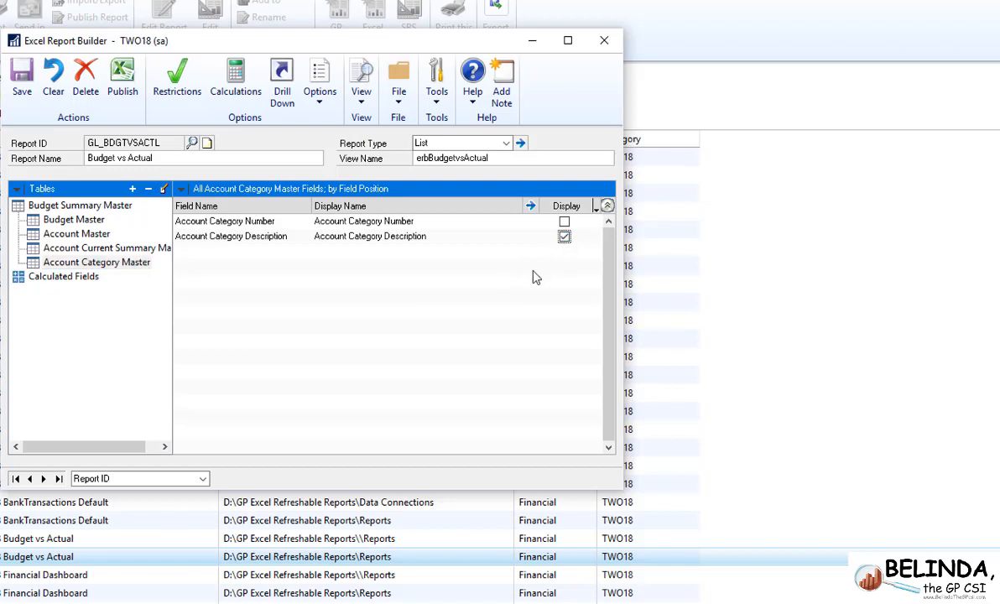
pyautogui.doubleClick(331, 237)
pyautogui.press('Delete')
pyautogui.doubleClick(370, 237)
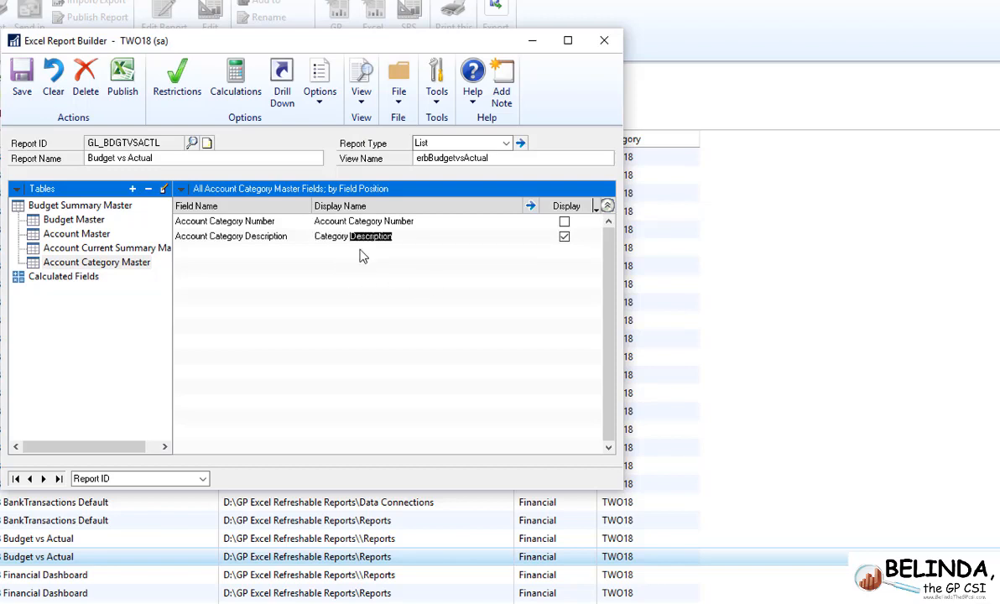
pyautogui.press('Delete')
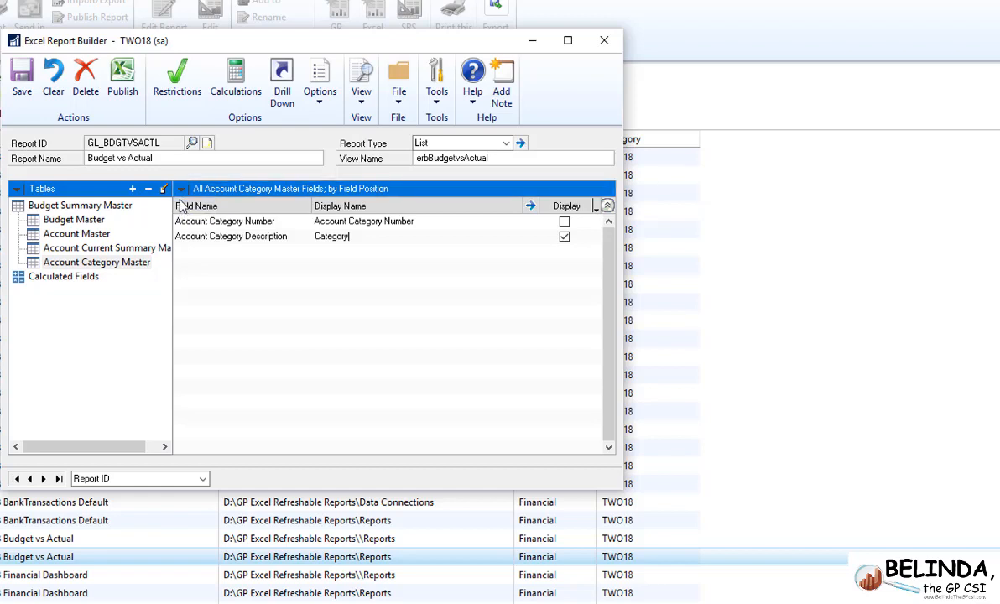
pyautogui.click(22, 80)
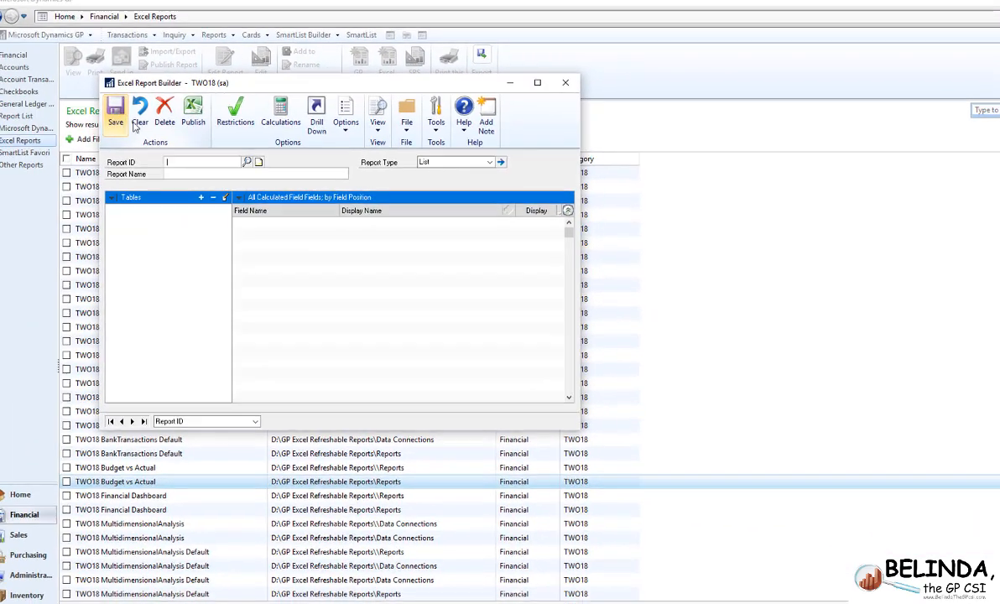
pyautogui.click(565, 82)
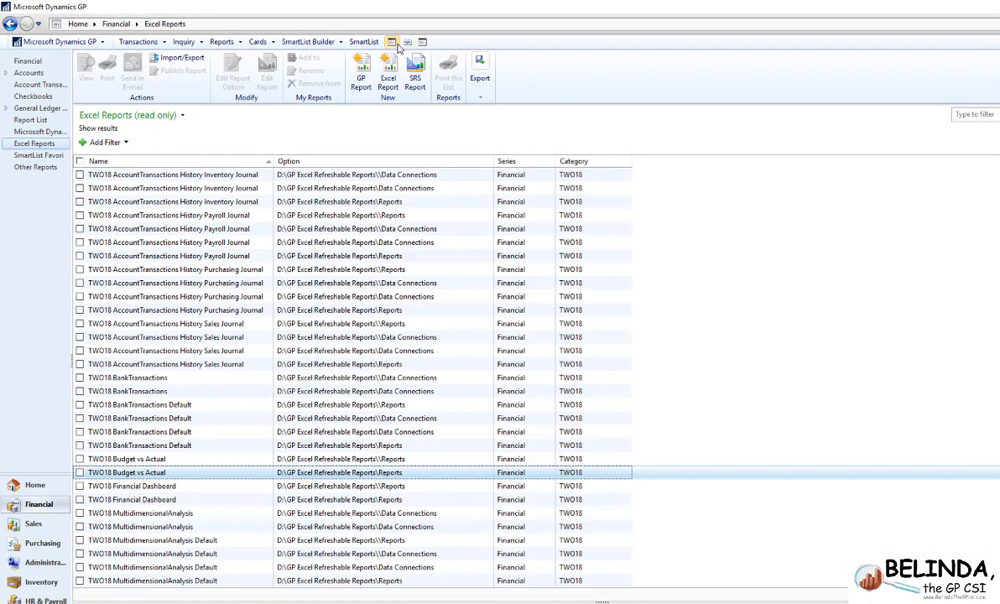
# - Open Fiscal Periods Setup for 2027 and examine the January period and its series columns
pyautogui.click(393, 42)
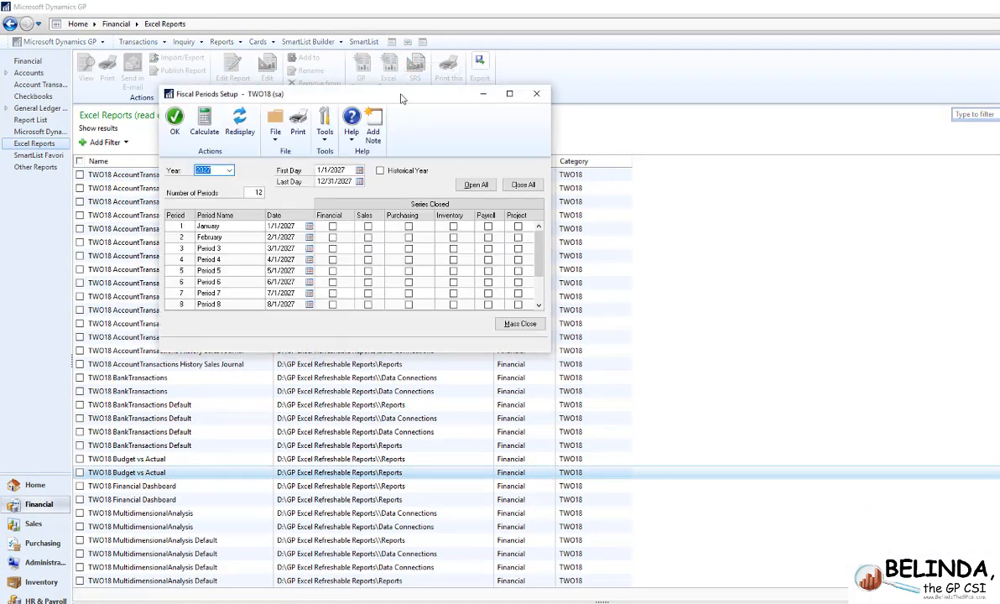
pyautogui.moveTo(401, 99); pyautogui.dragTo(682, 121)
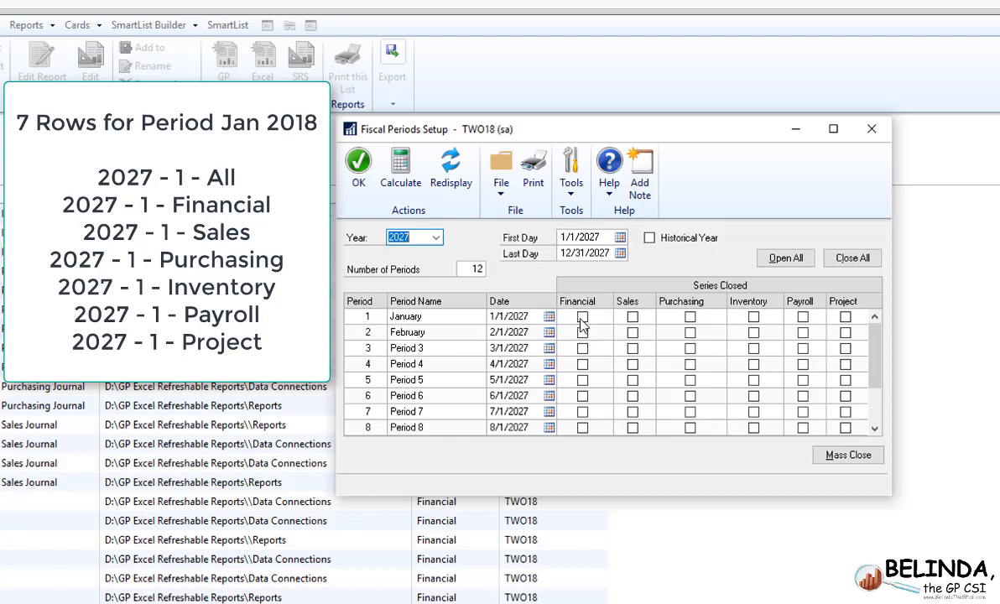
# - Close Fiscal Periods Setup and reopen the Budget vs Actual report, GL_BDGTVSACTL, in Excel Report Builder
pyautogui.click(367, 176)
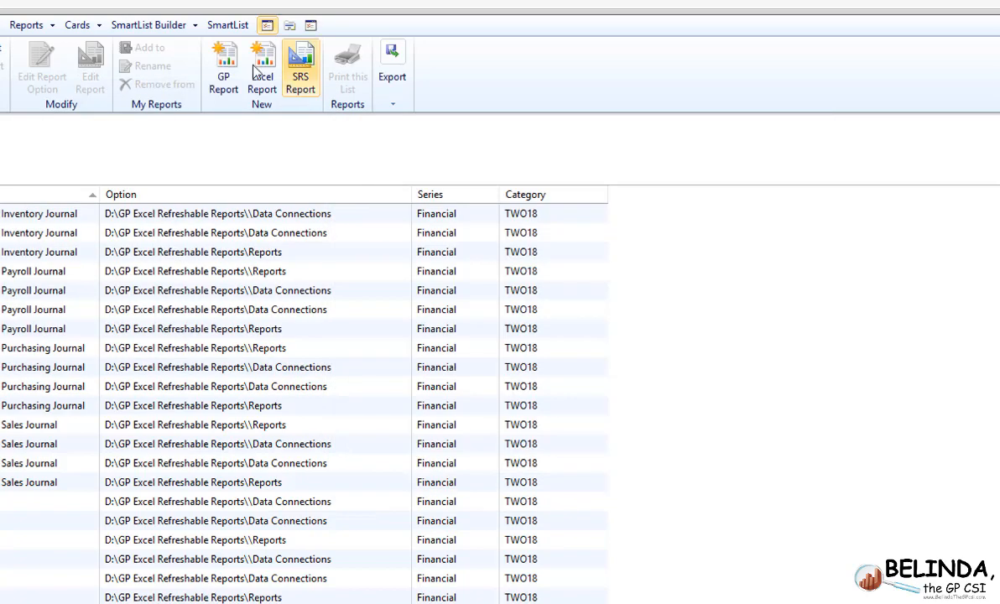
pyautogui.click(159, 24)
pyautogui.moveTo(360, 71)
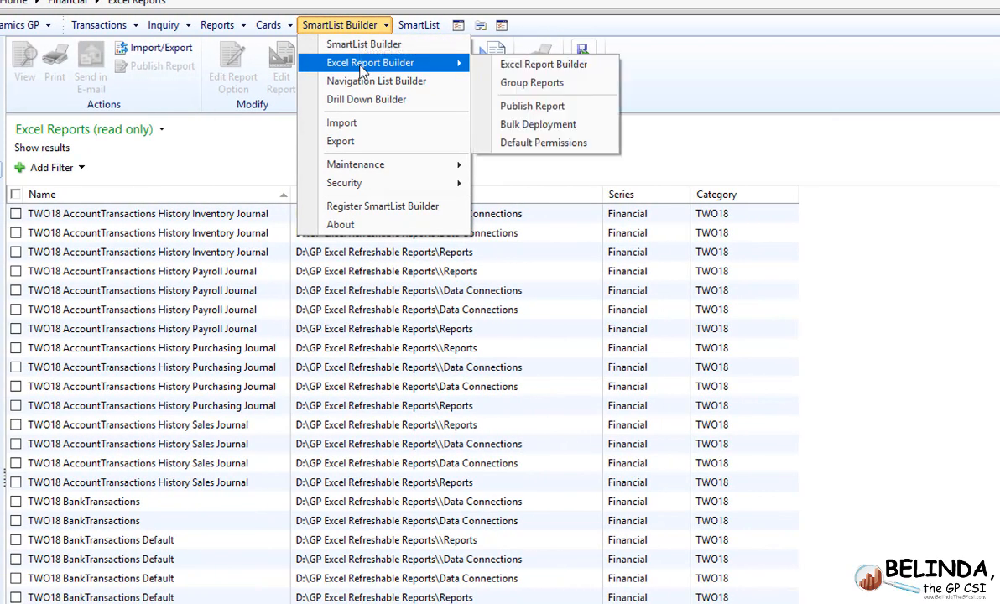
pyautogui.click(495, 68)
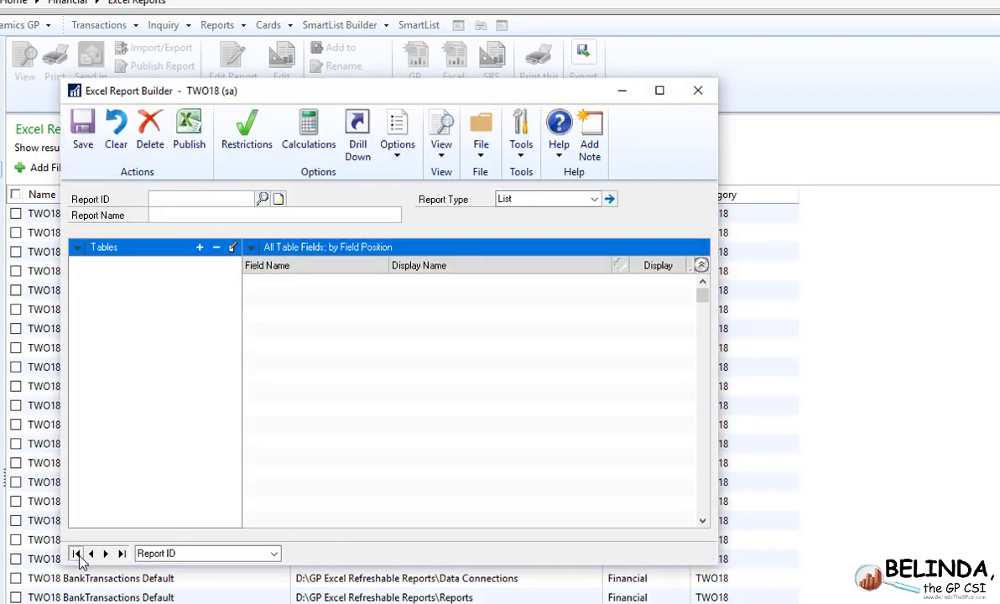
pyautogui.click(76, 555)
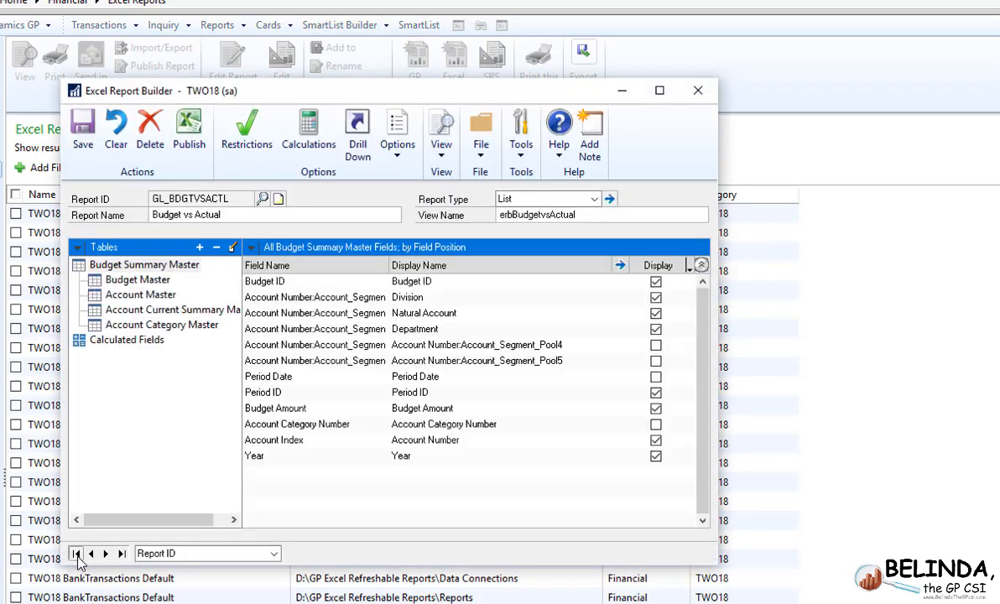
# - Start adding the Period Setup table from Microsoft Dynamics GP's Company series to the report
pyautogui.click(200, 248)
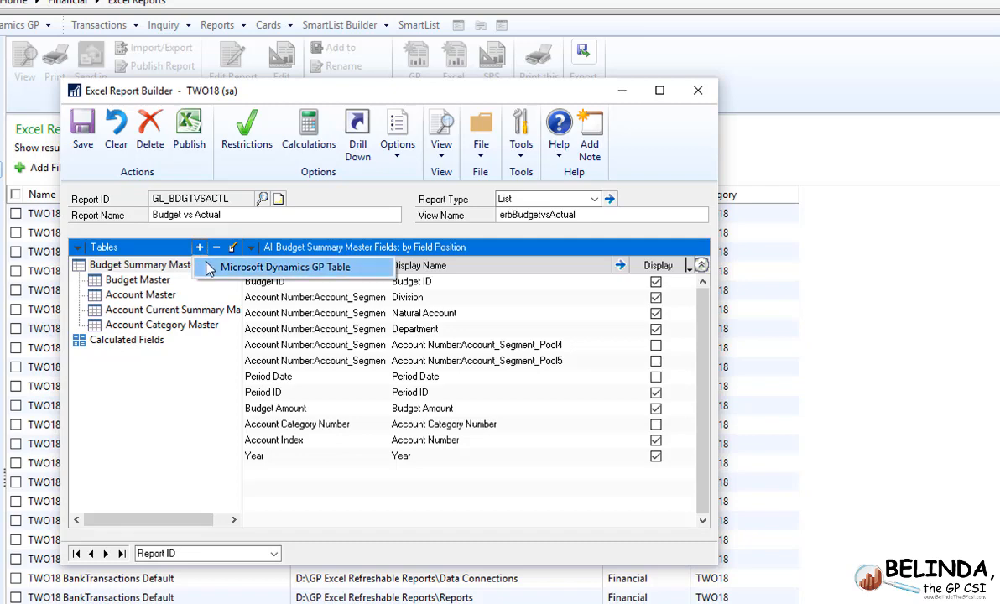
pyautogui.click(211, 265)
pyautogui.click(688, 338)
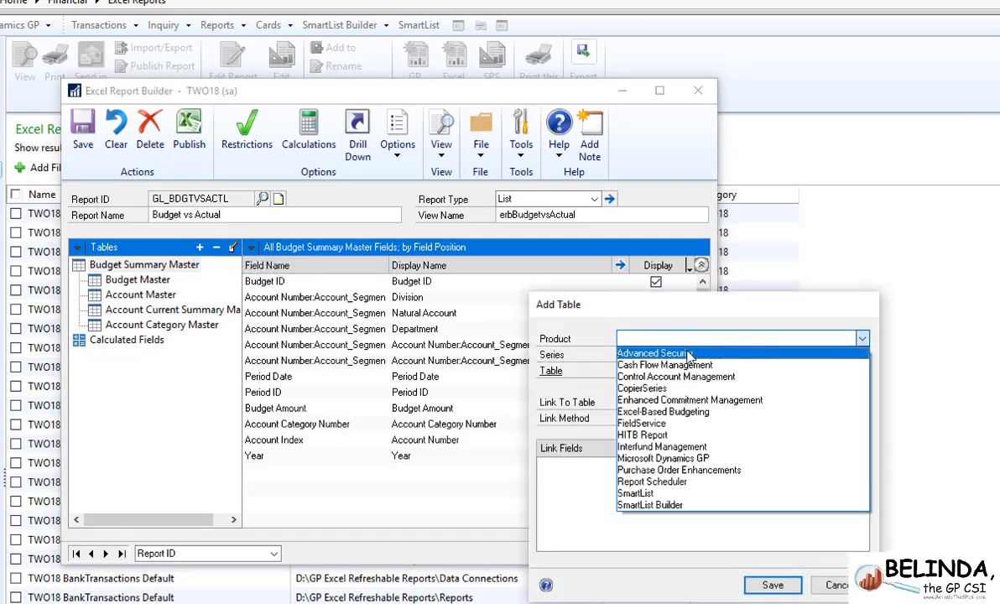
pyautogui.click(696, 457)
pyautogui.click(685, 355)
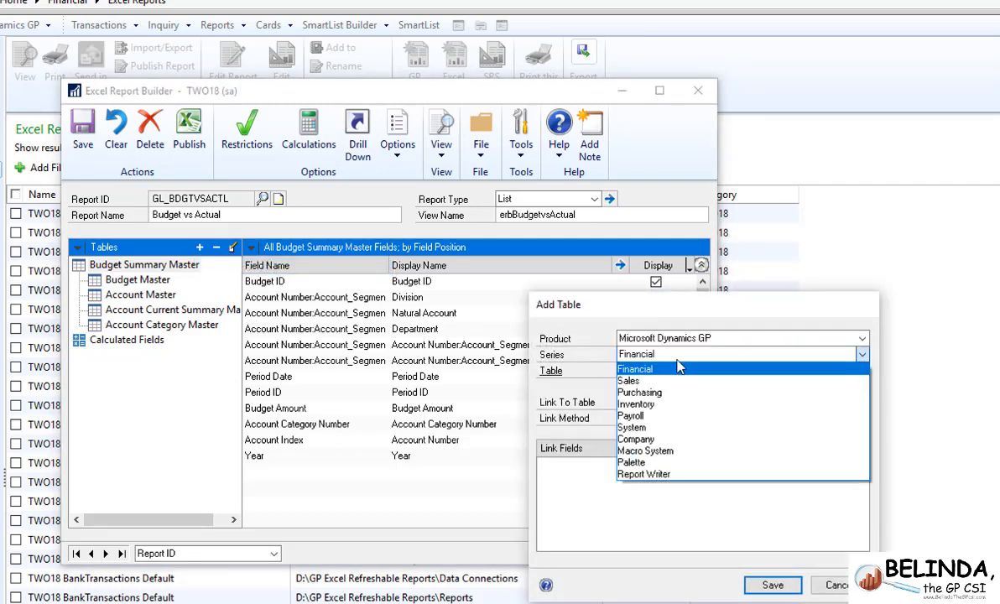
pyautogui.click(676, 441)
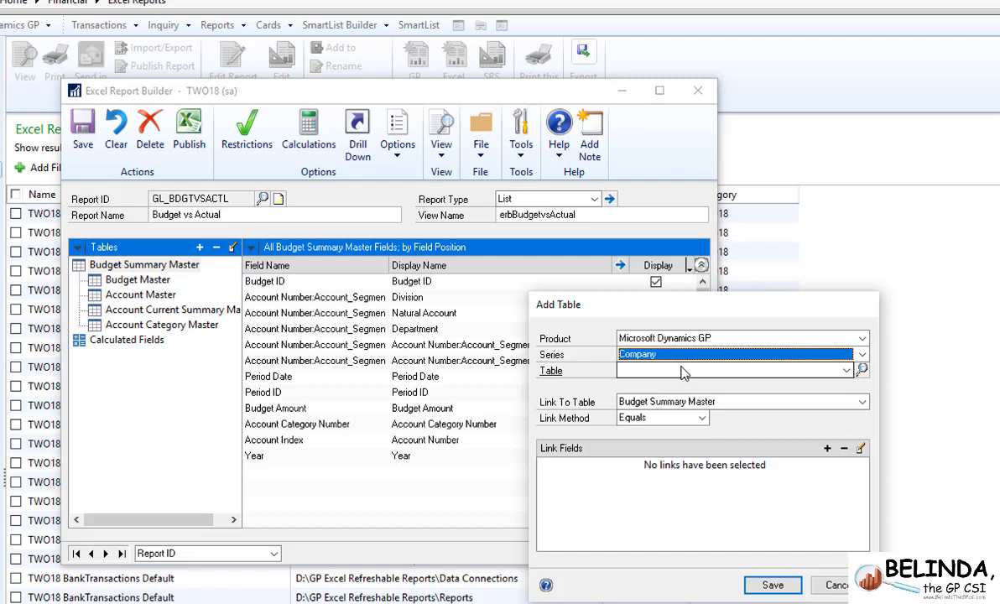
pyautogui.click(846, 370)
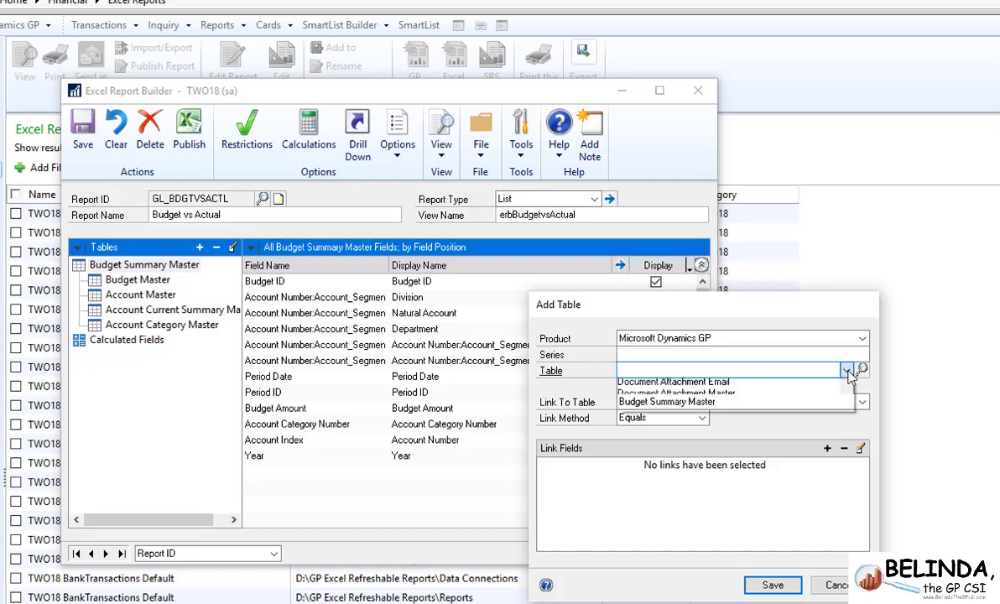
pyautogui.scroll(-5, 849, 535)
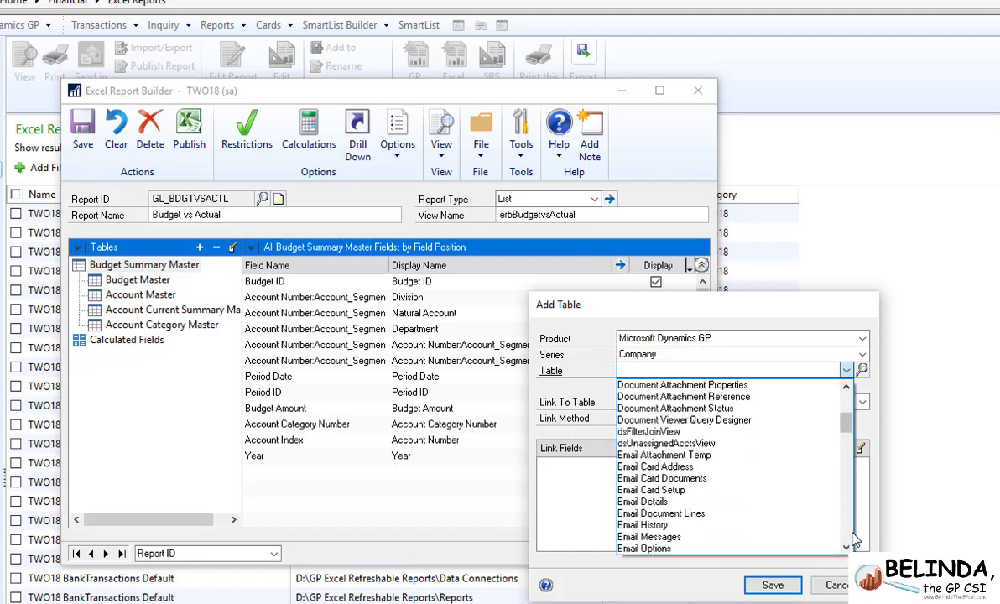
pyautogui.scroll(-9, 849, 540)
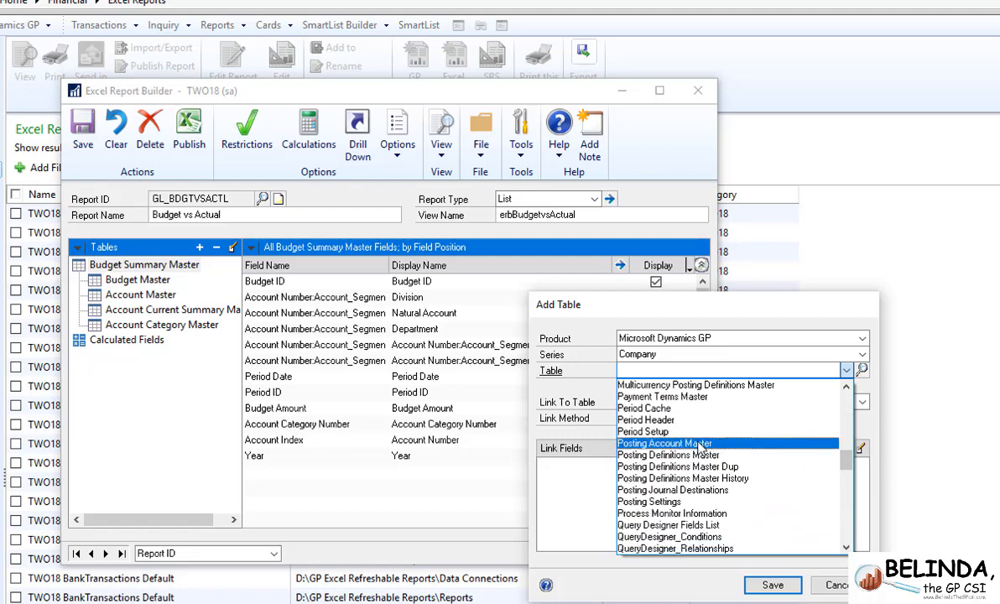
pyautogui.click(671, 432)
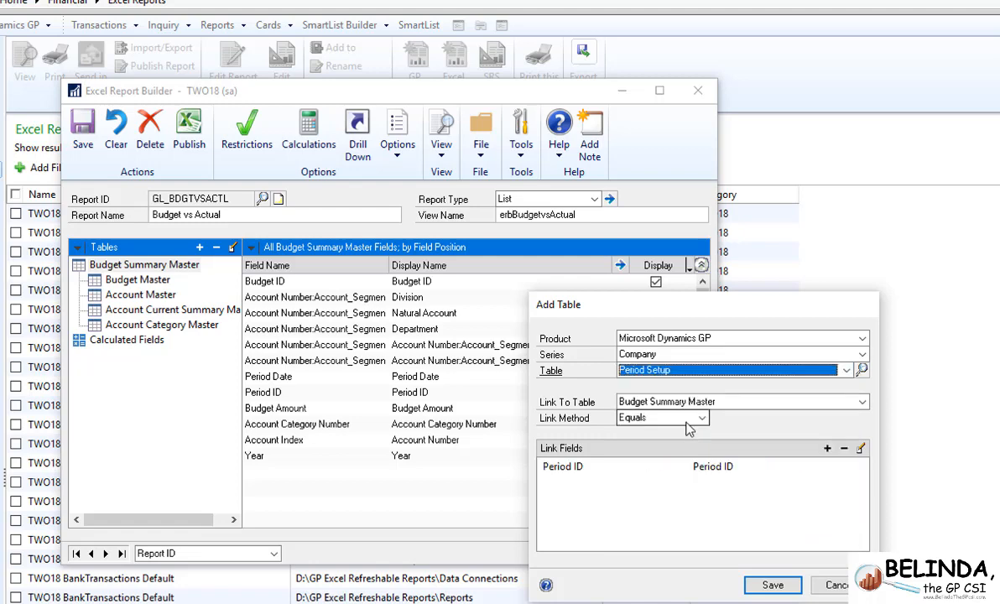
# - Link the Year field of Budget Summary Master to the Year field of Period Setup
pyautogui.click(826, 449)
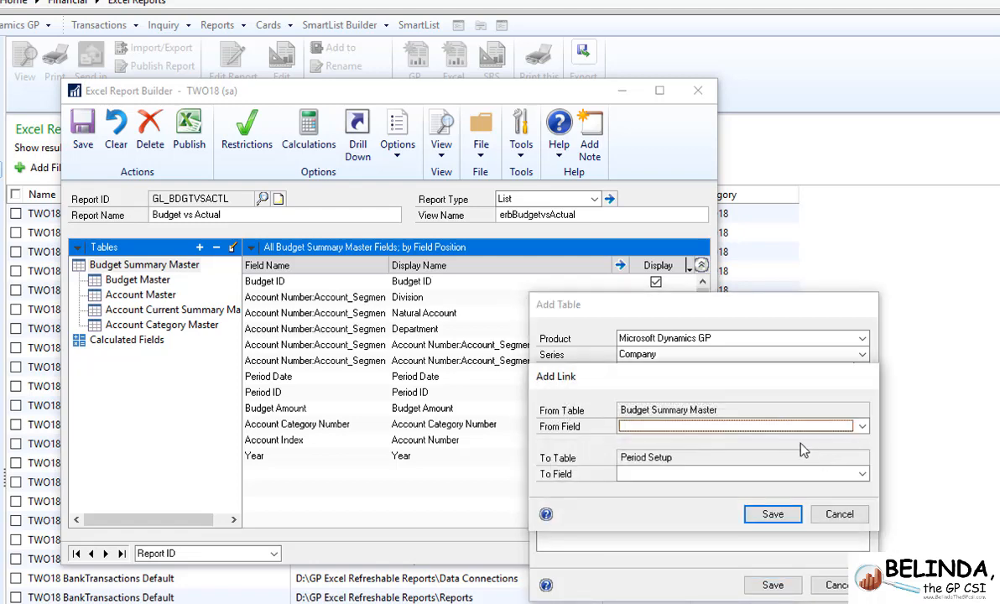
pyautogui.click(772, 426)
pyautogui.click(637, 569)
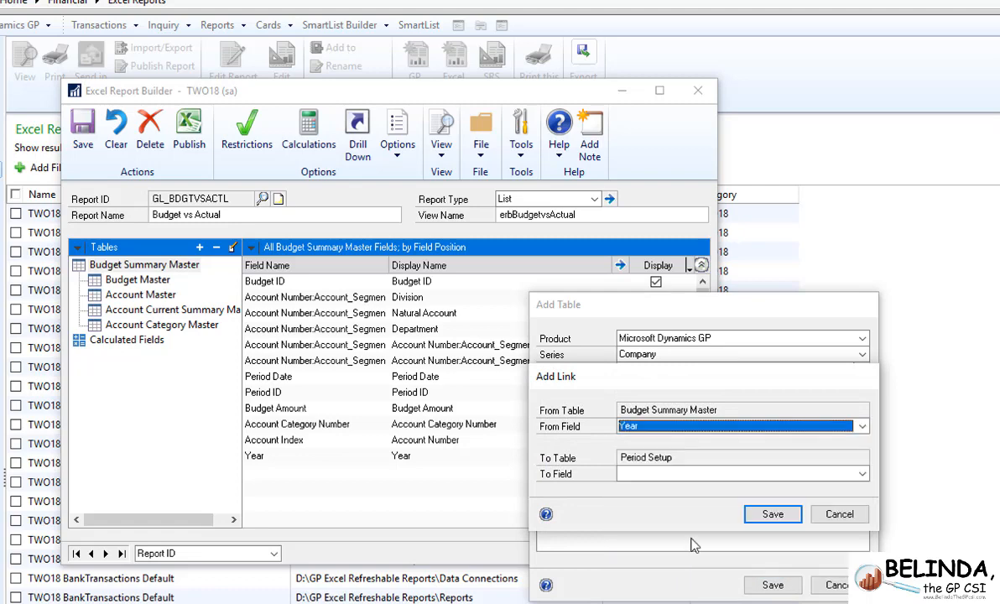
pyautogui.click(835, 475)
pyautogui.click(642, 601)
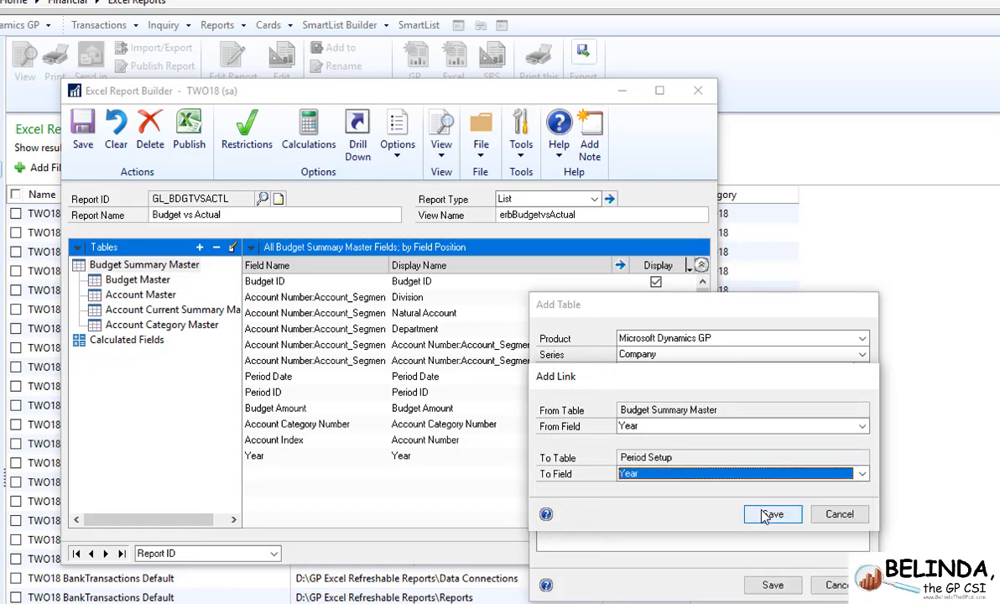
pyautogui.click(771, 515)
# - Add a link between Budget Summary Master and Period Setup on Period ID in both tables and save the added table
pyautogui.click(826, 449)
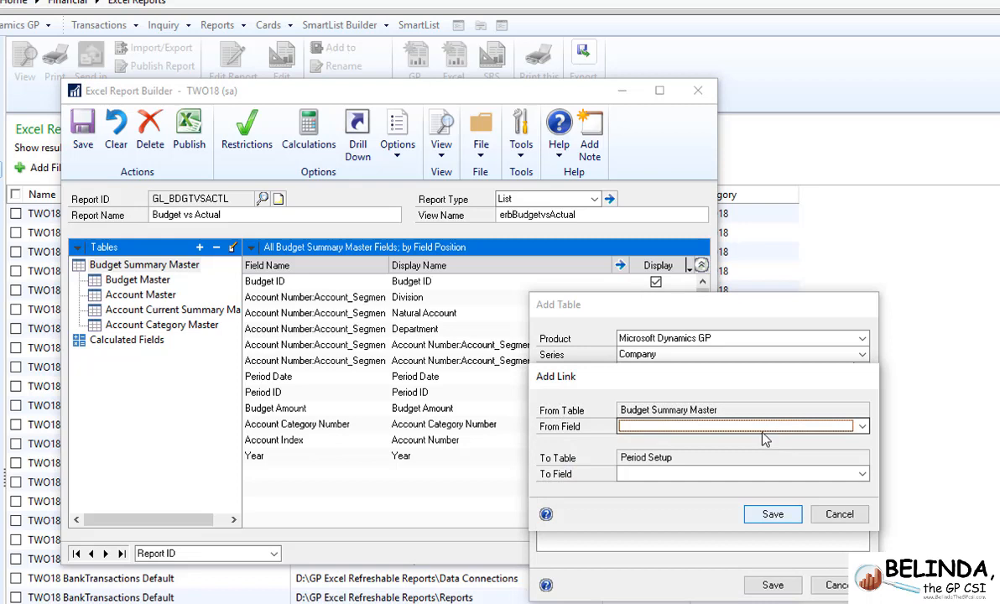
pyautogui.click(768, 426)
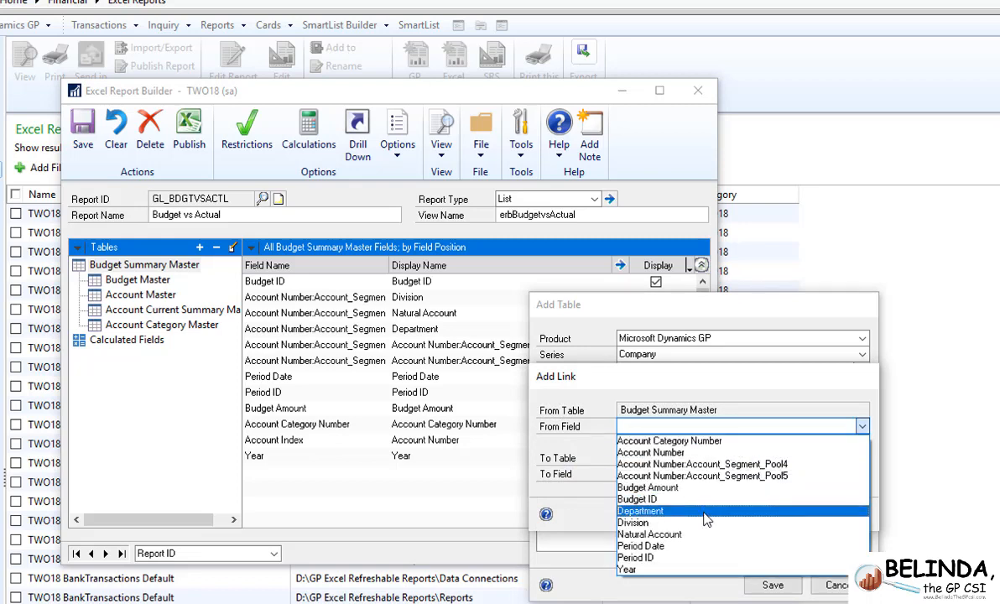
pyautogui.click(681, 558)
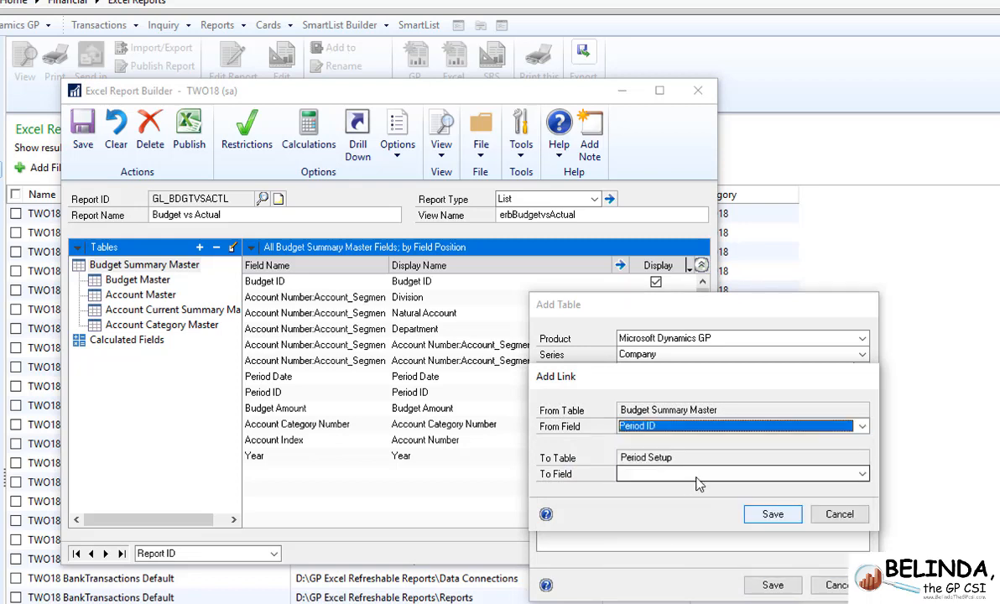
pyautogui.click(654, 474)
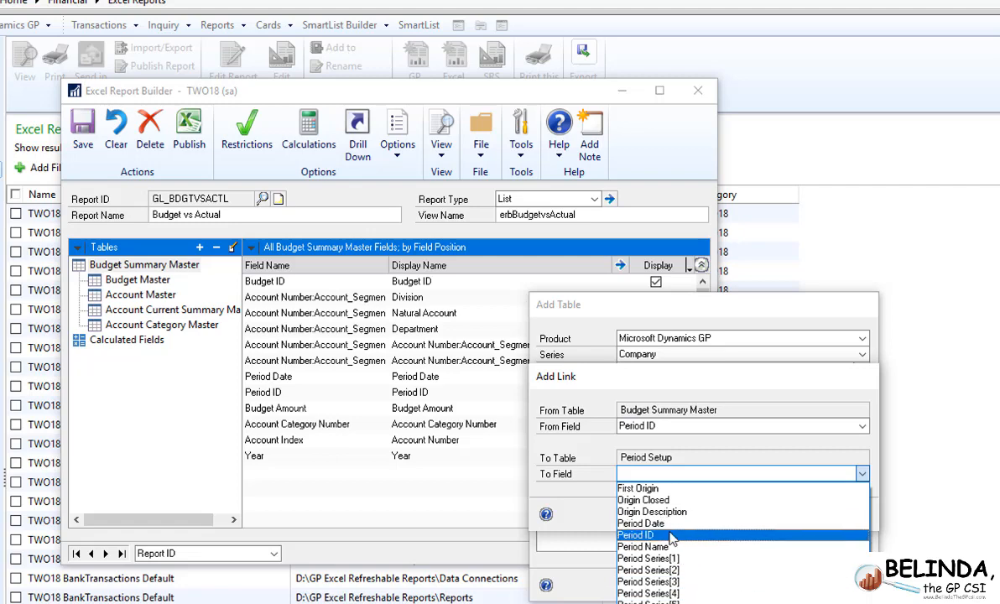
pyautogui.click(637, 534)
pyautogui.click(761, 522)
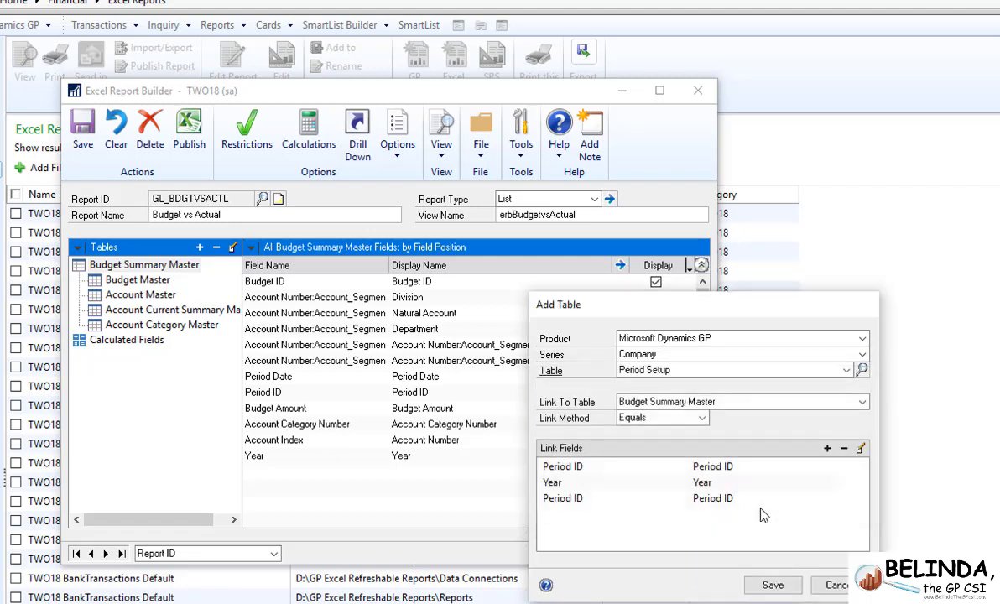
pyautogui.click(773, 587)
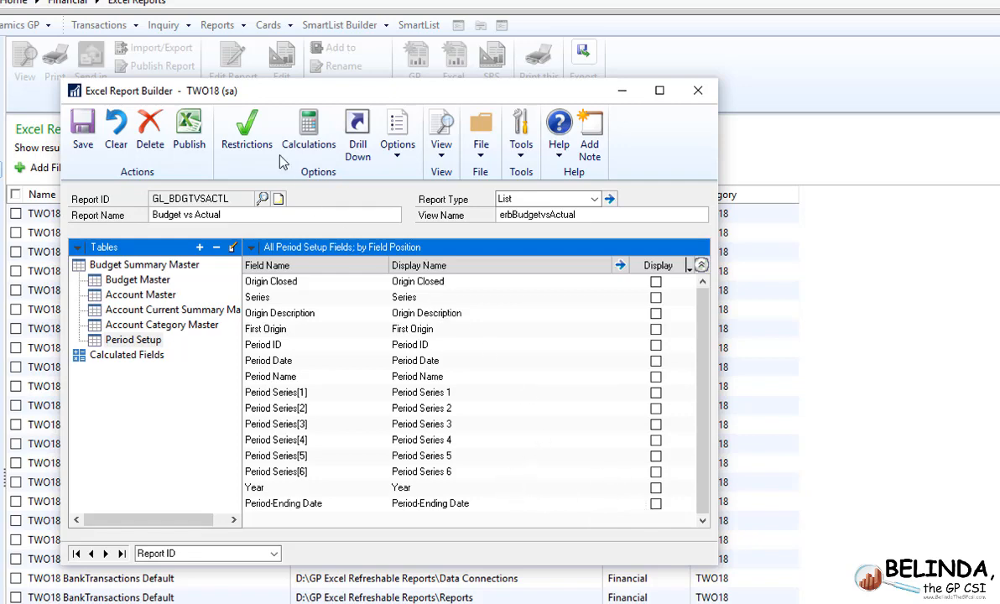
# - Add a report restriction that the Period Setup table's Series field is equal to Financial, and save it
pyautogui.click(251, 136)
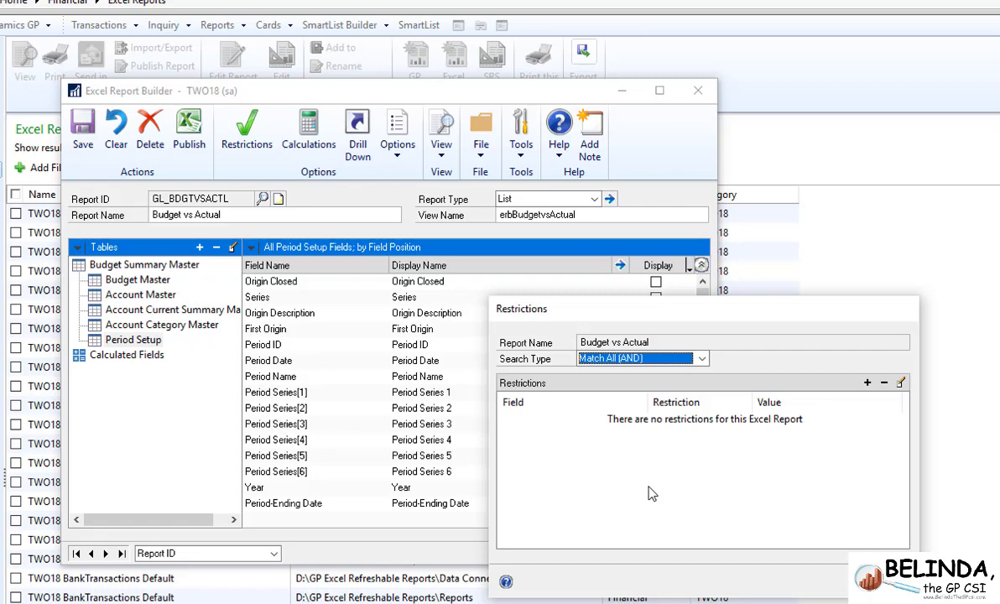
pyautogui.click(867, 382)
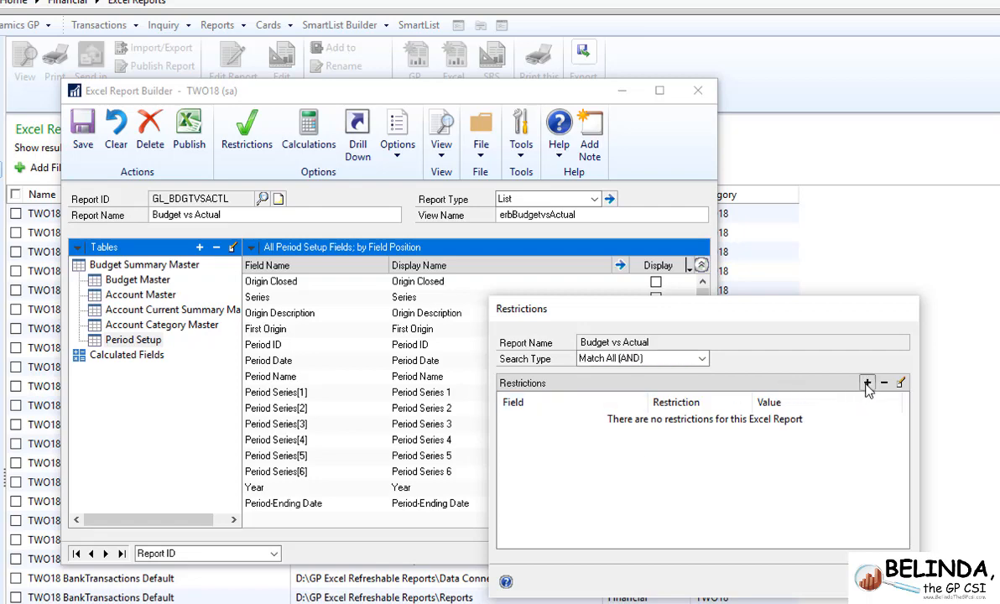
pyautogui.click(728, 346)
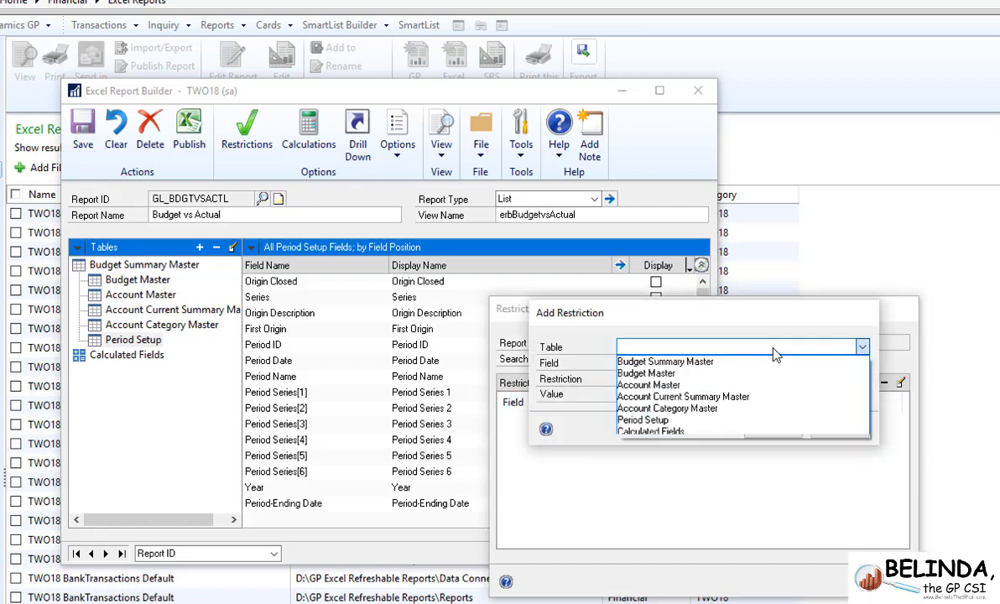
pyautogui.click(686, 421)
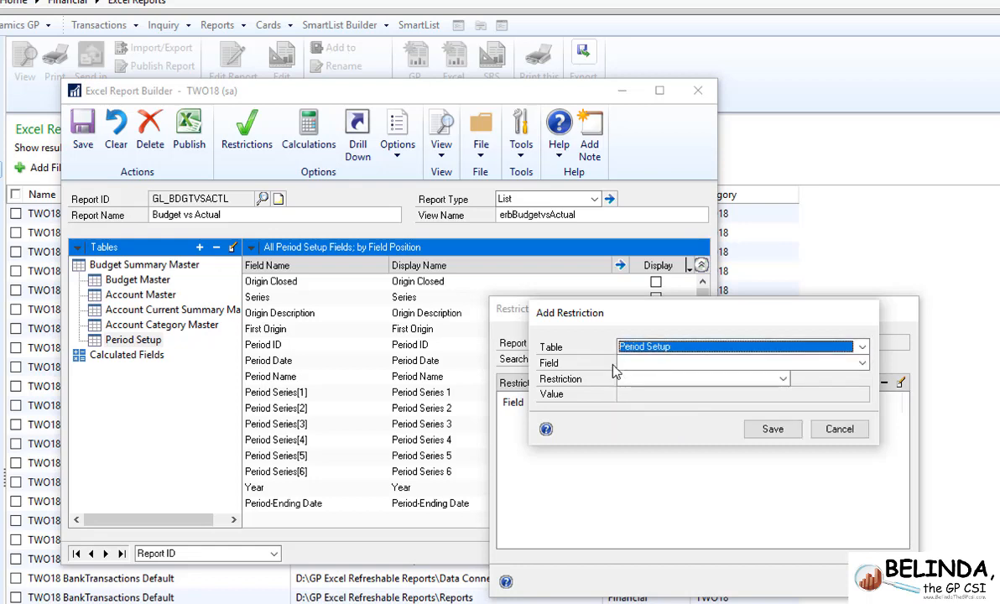
pyautogui.click(659, 365)
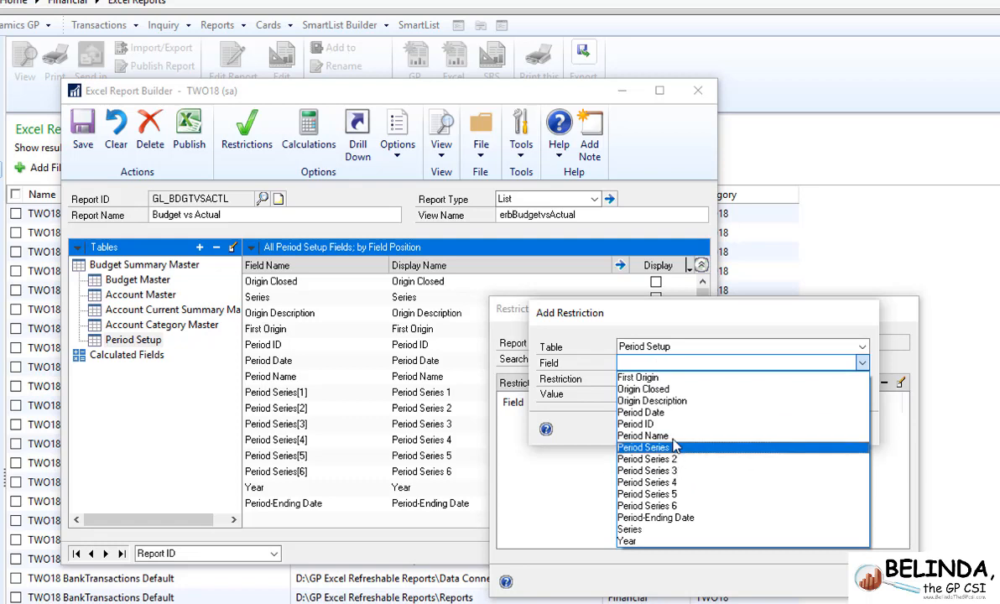
pyautogui.click(671, 529)
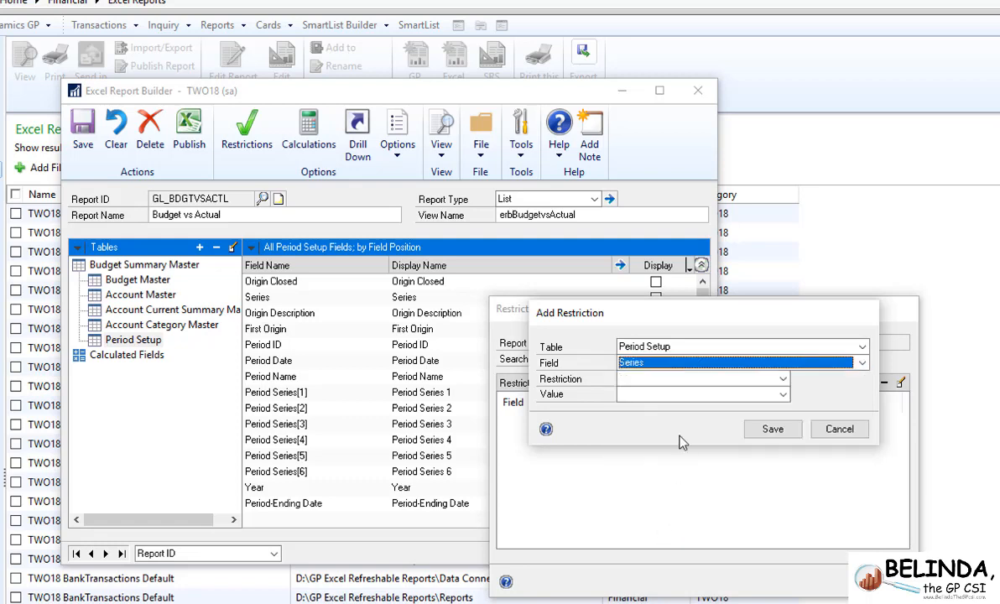
pyautogui.click(674, 380)
pyautogui.click(670, 398)
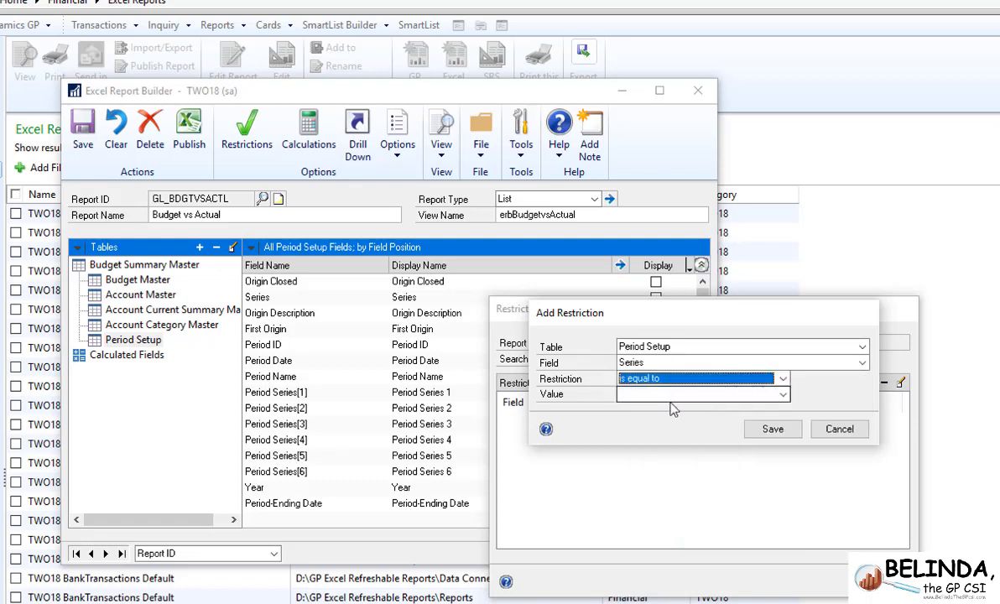
pyautogui.click(673, 403)
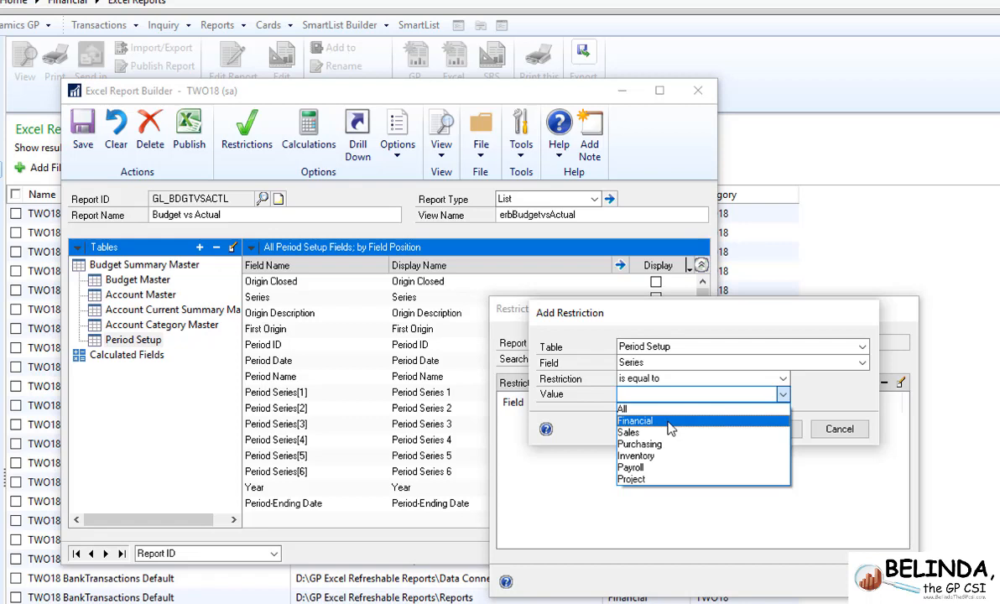
pyautogui.click(671, 424)
pyautogui.click(769, 429)
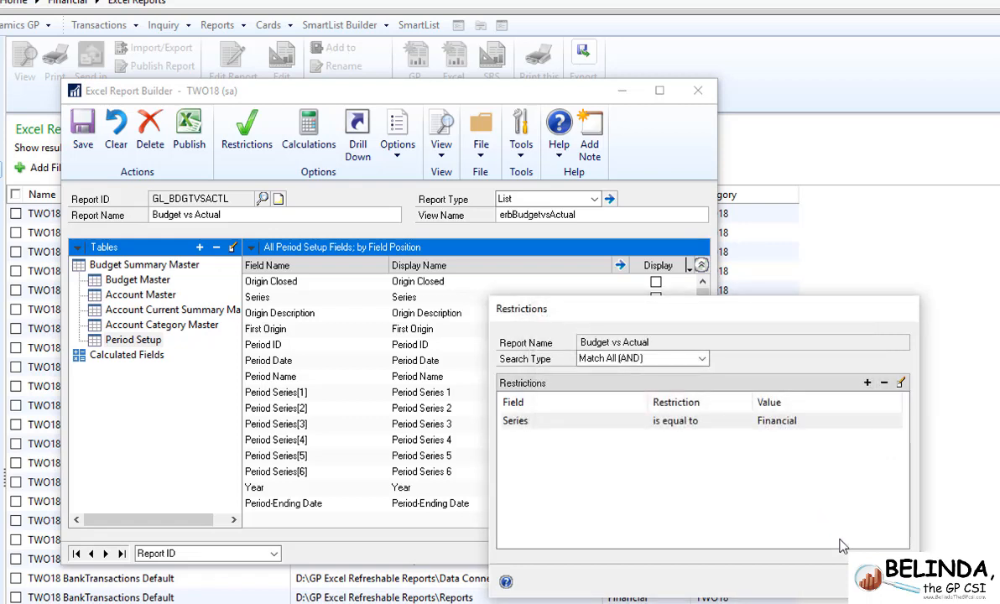
pyautogui.click(879, 579)
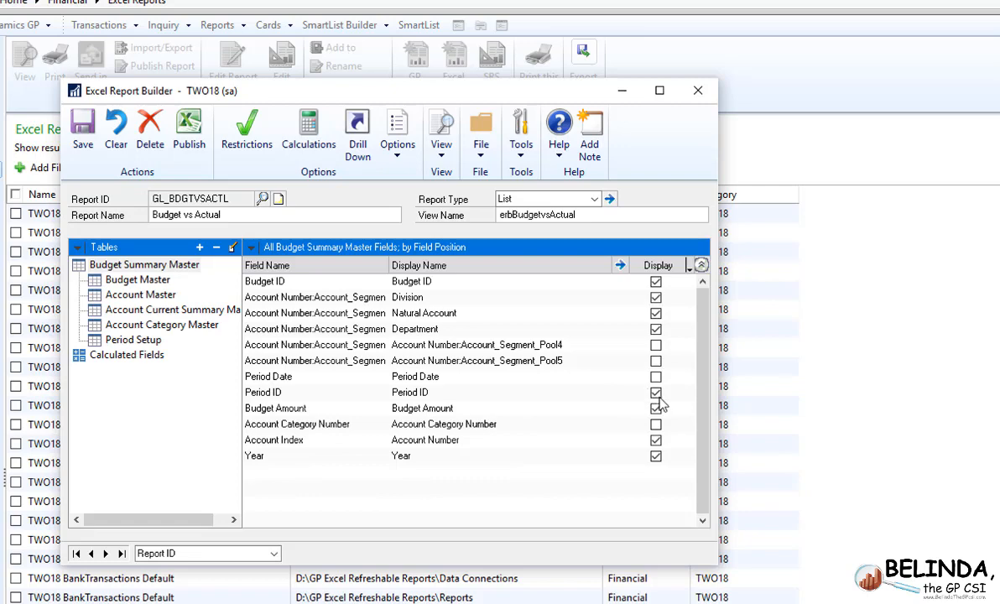
# - Display the Period Setup table's Period Name field in the report under the display name Fiscal Period
pyautogui.click(173, 341)
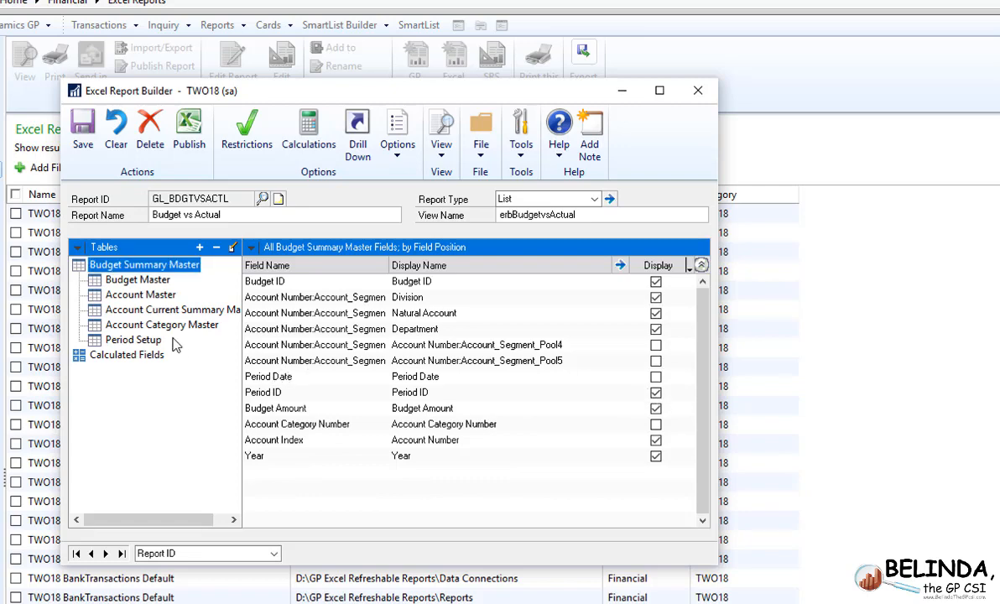
pyautogui.click(150, 342)
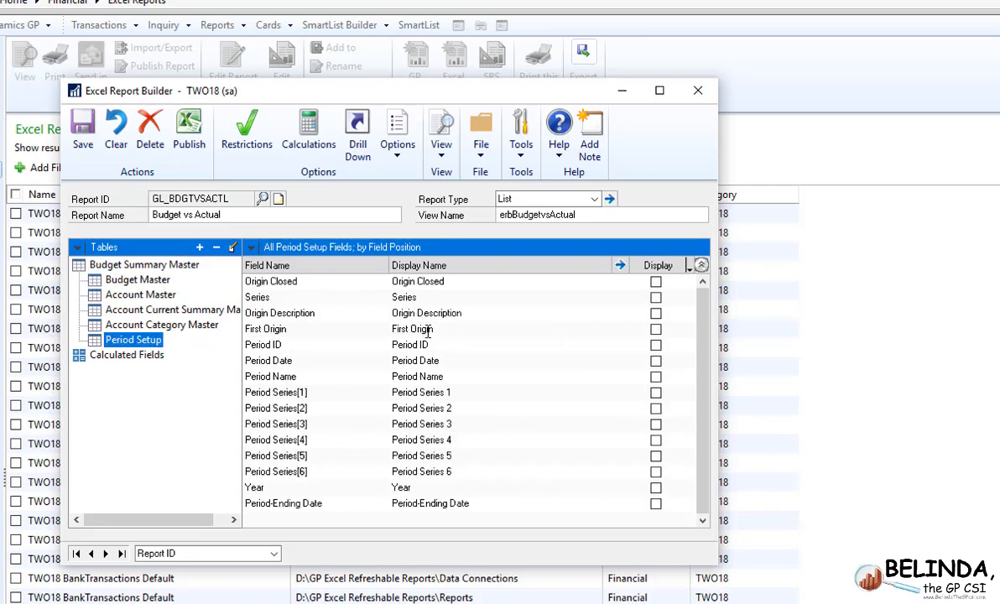
pyautogui.click(655, 377)
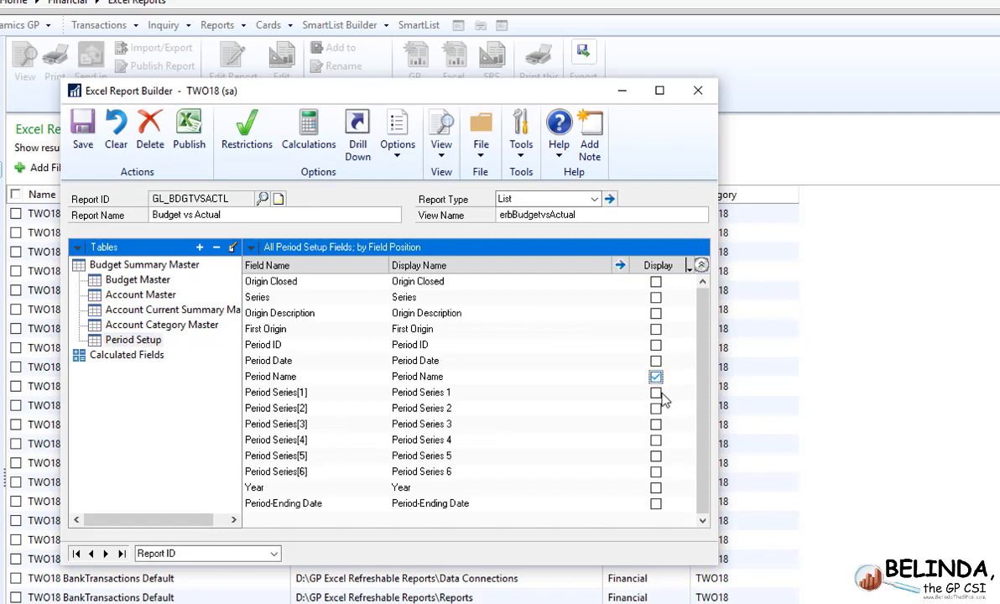
pyautogui.click(438, 377)
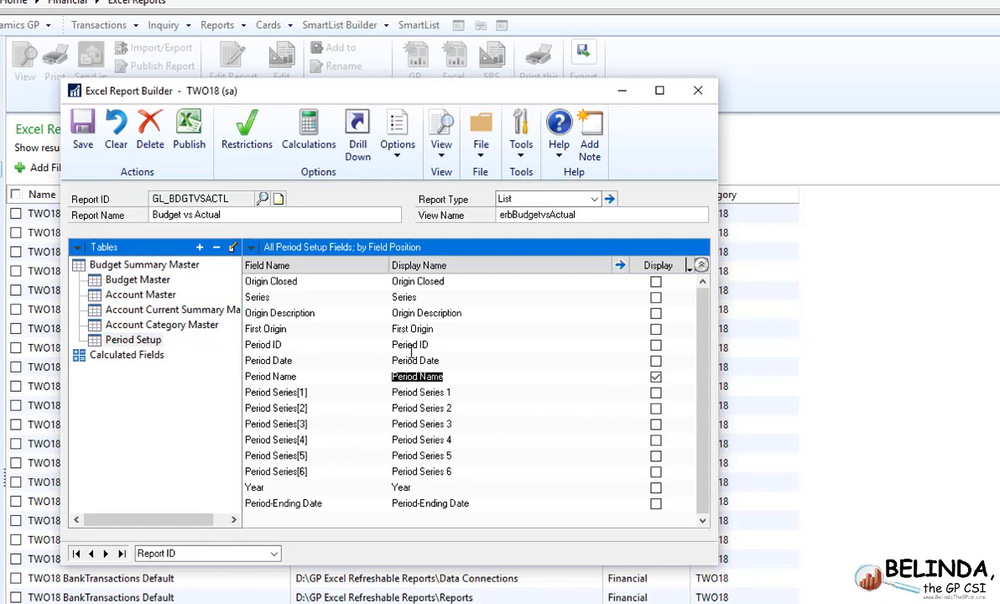
pyautogui.write('Fiscal Period')
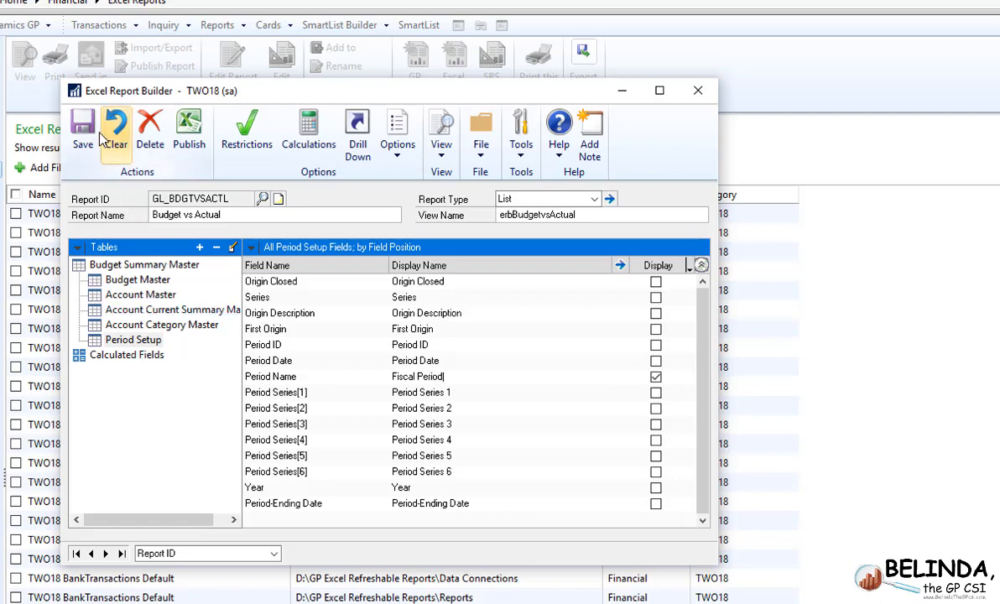
# - Publish the Budget vs Actual Excel report to the Reports Library and close the report builder
pyautogui.click(189, 134)
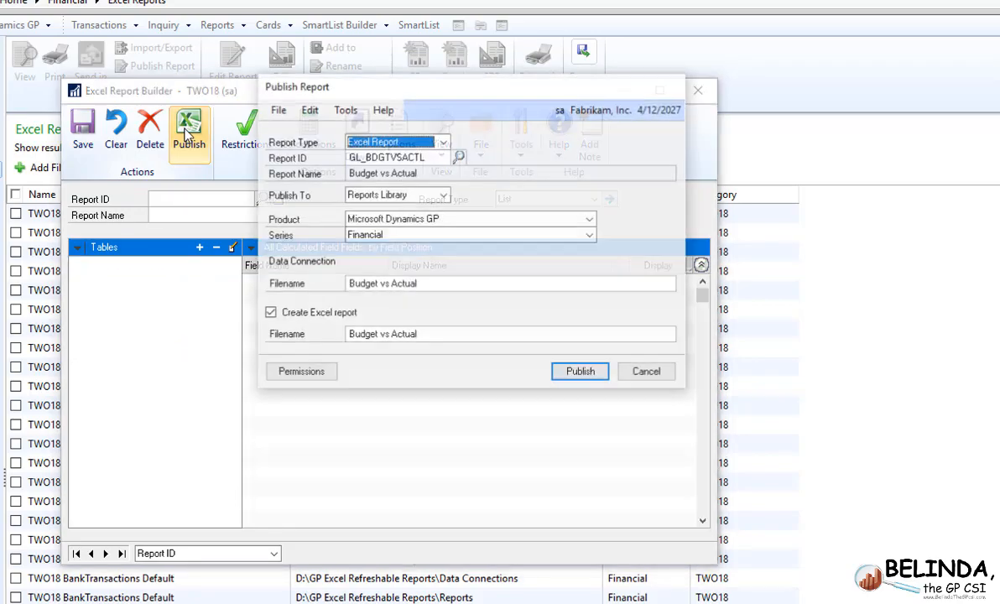
pyautogui.click(570, 372)
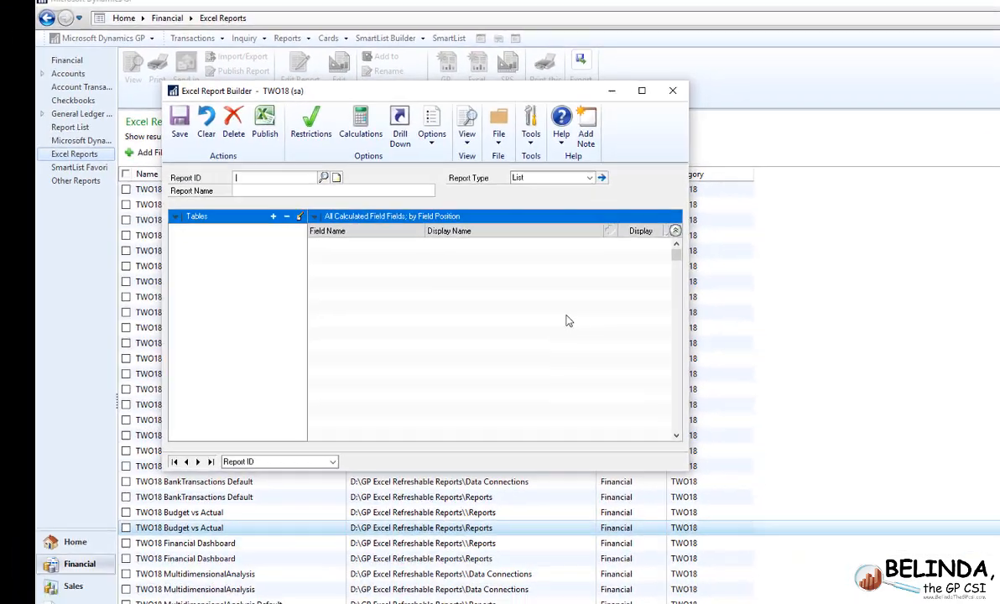
pyautogui.click(671, 91)
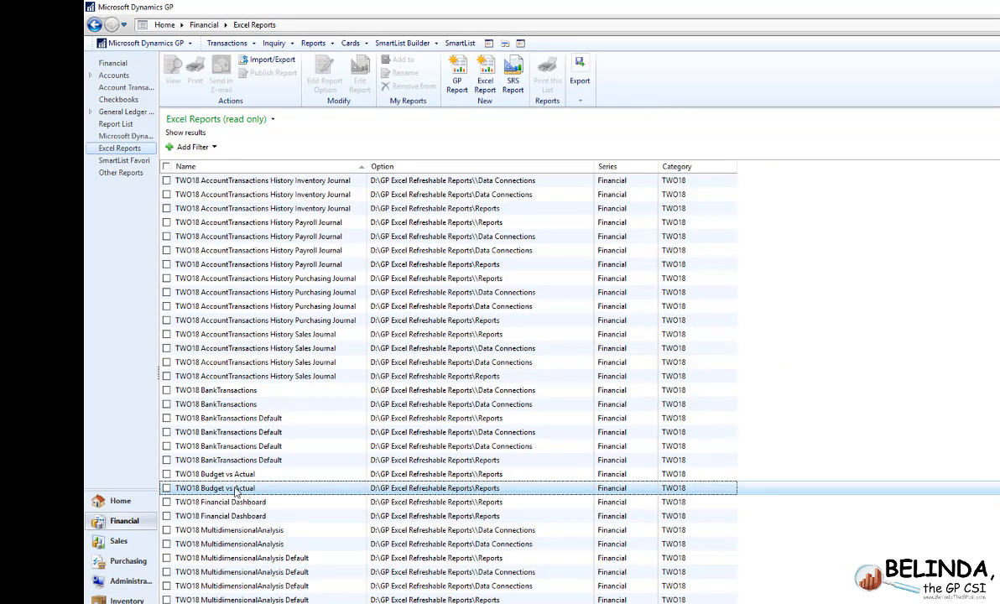
# - Open the published TWO18 Budget vs Actual report in Excel and examine the filter values of the Fiscal Period column
pyautogui.doubleClick(236, 487)
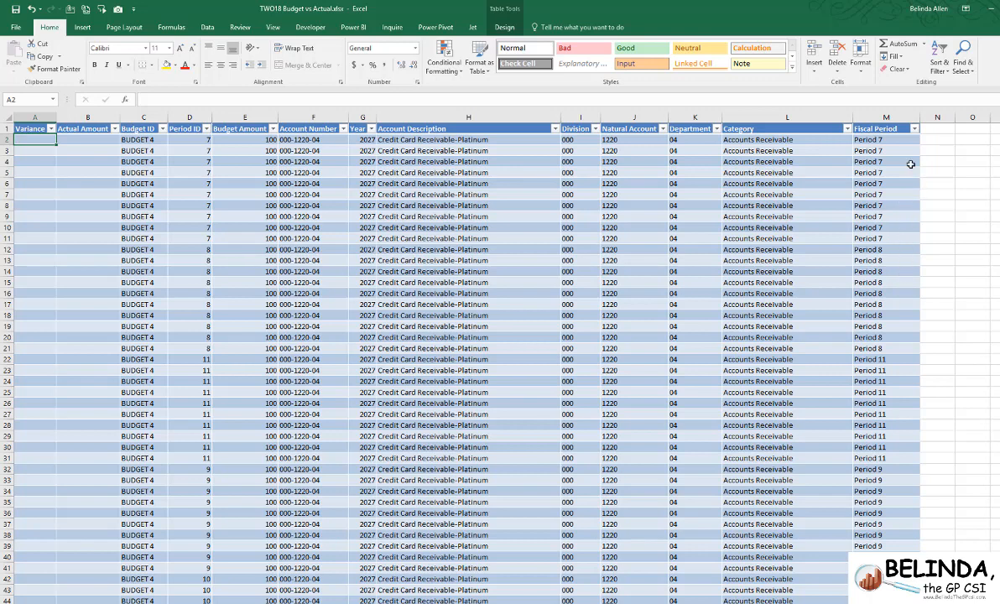
pyautogui.click(913, 128)
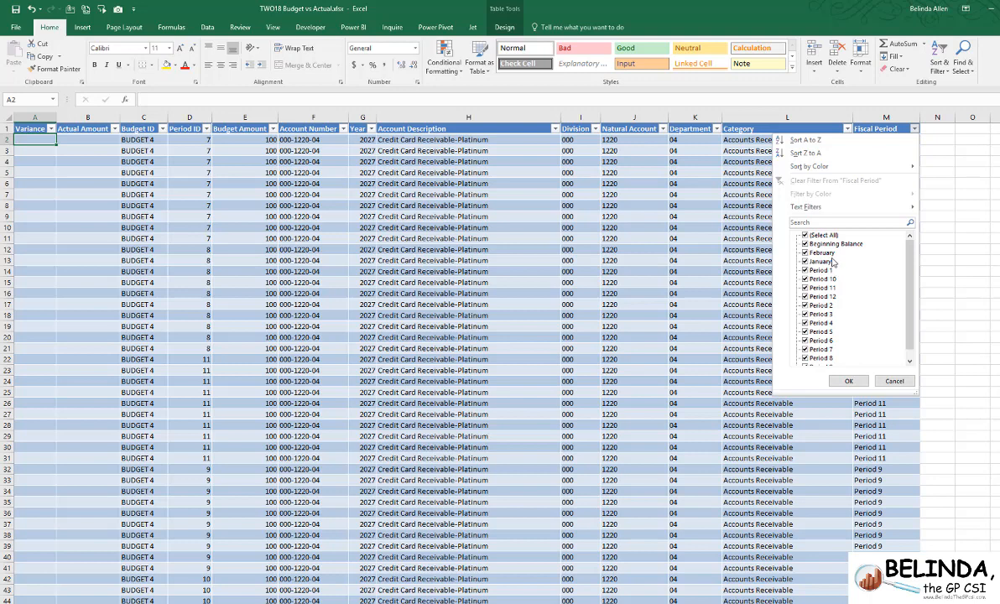
pyautogui.click(893, 381)
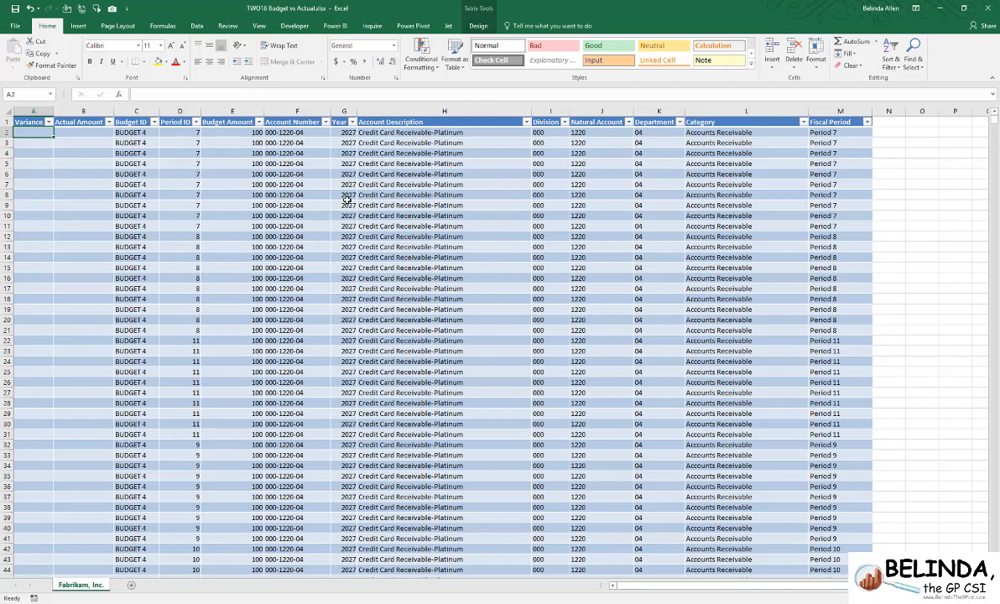
# - Rename the Fabrikam, Inc. worksheet as Data from GP
pyautogui.doubleClick(80, 586)
pyautogui.write('Data')
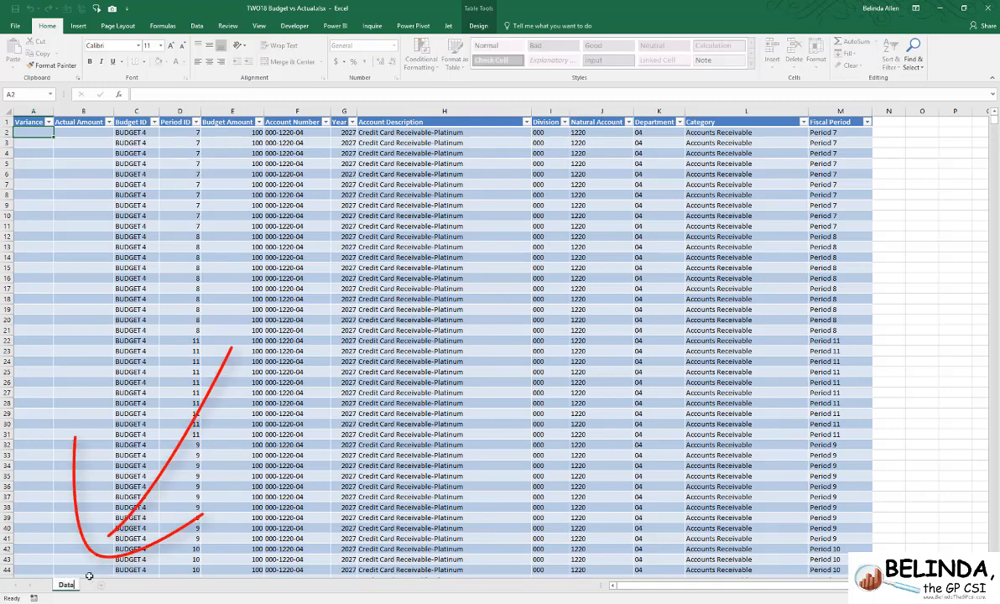
pyautogui.write(' from GP')
pyautogui.press('Return')
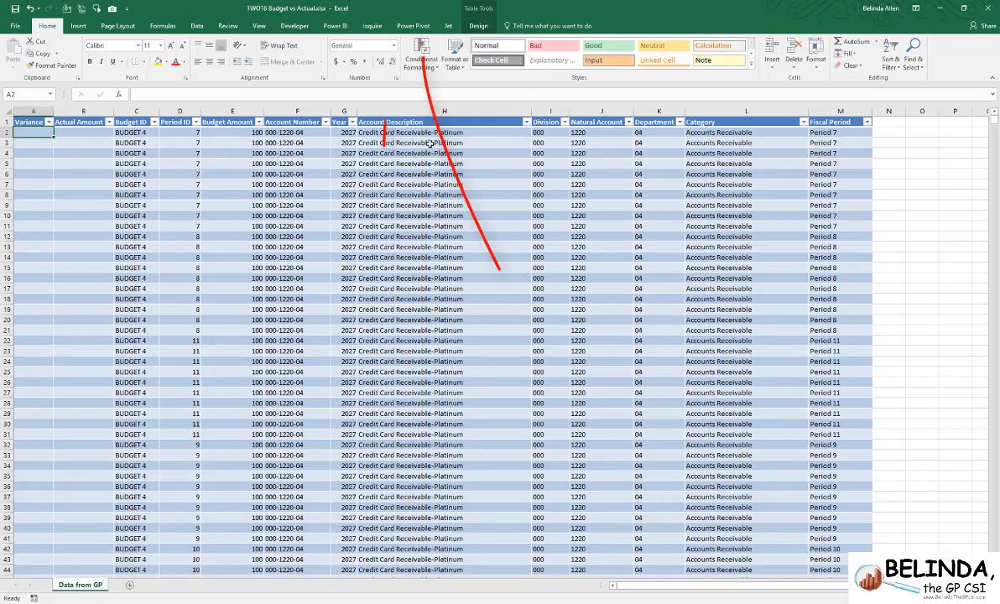
# - Add the worksheet's table to the Power Pivot data model and enlarge the Power Pivot window
pyautogui.click(414, 26)
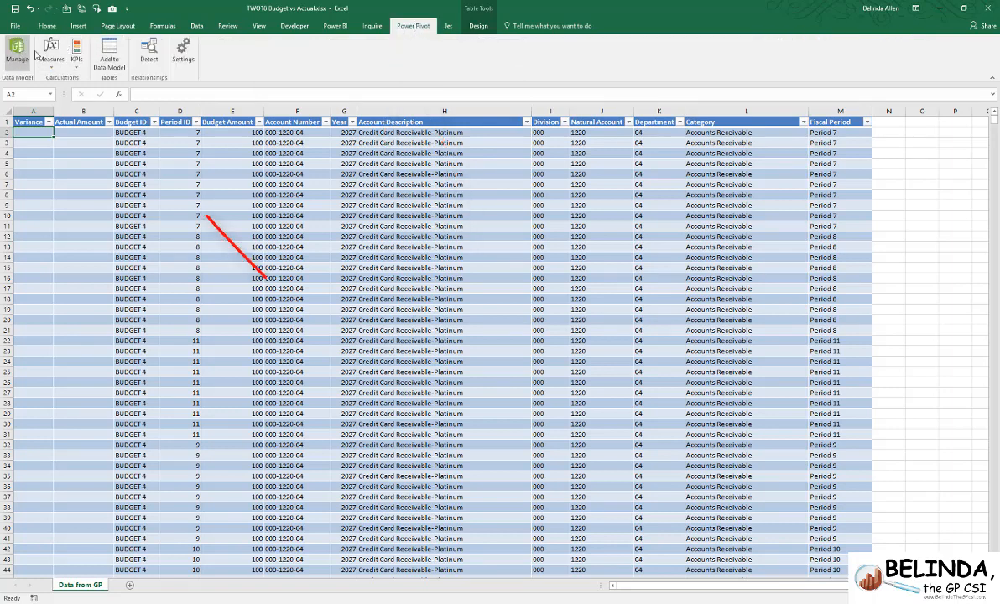
pyautogui.click(101, 56)
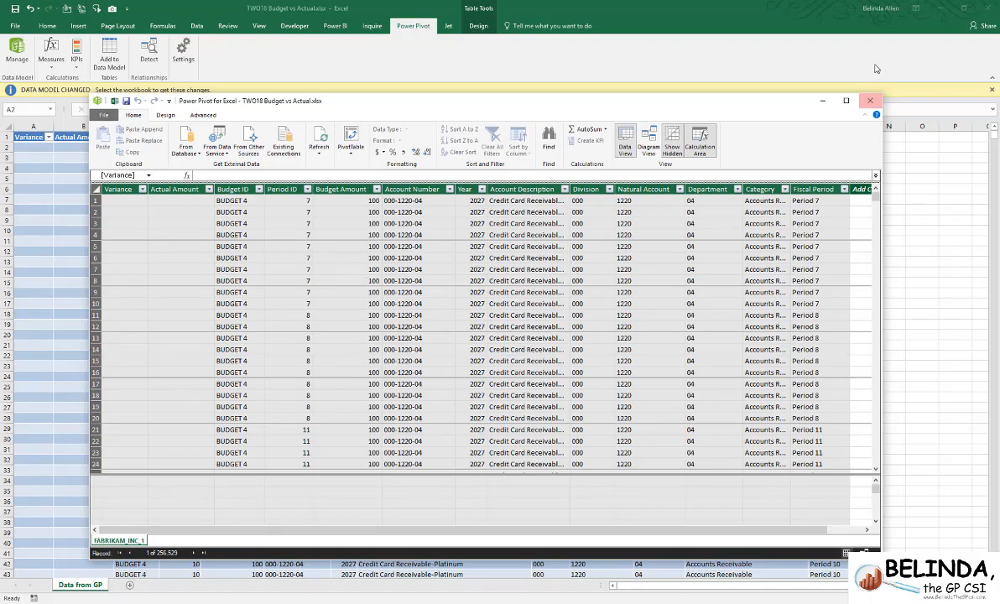
pyautogui.moveTo(725, 104); pyautogui.dragTo(634, 65)
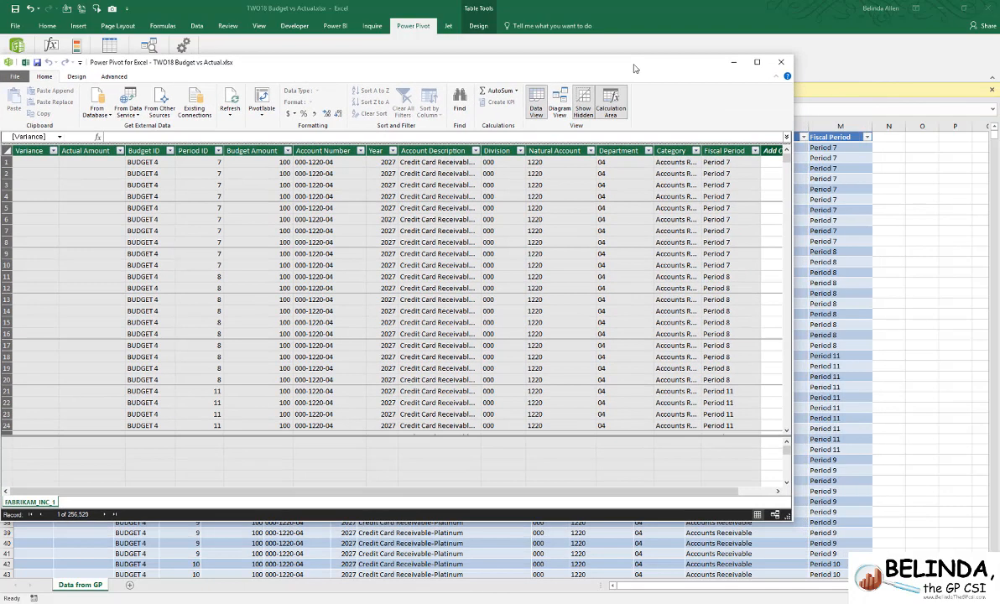
pyautogui.moveTo(898, 537); pyautogui.dragTo(962, 531)
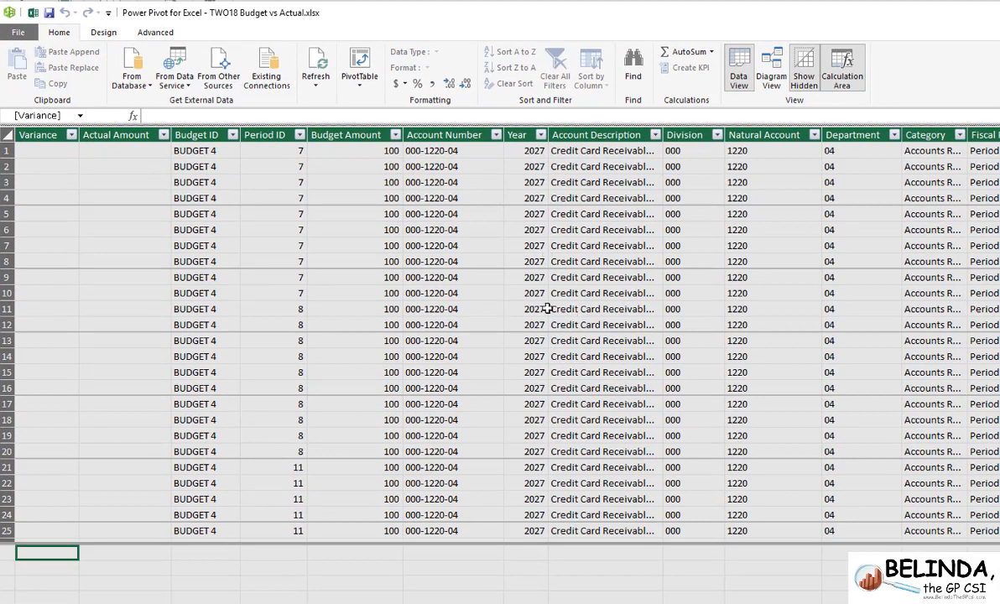
# - Format the Variance, Actual Amount and Budget Amount columns as currency in $ English (United States)
pyautogui.click(40, 137)
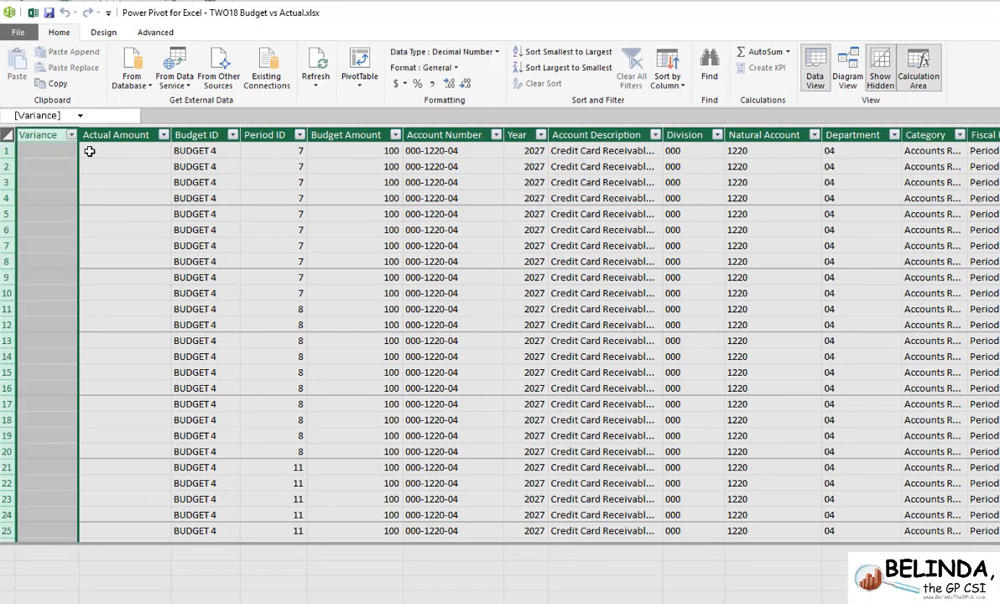
pyautogui.click(404, 83)
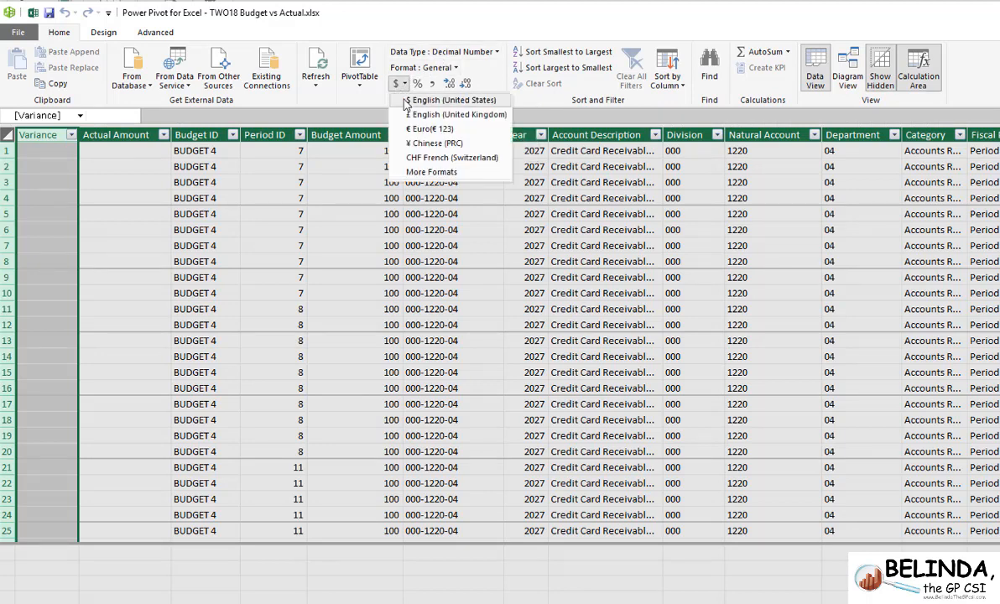
pyautogui.click(408, 100)
pyautogui.click(118, 134)
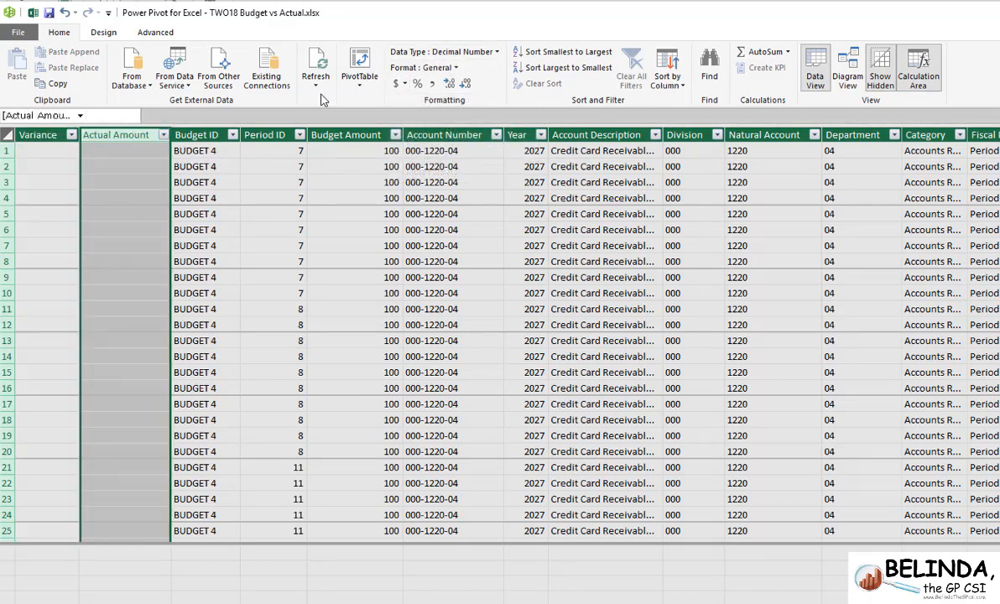
pyautogui.click(404, 83)
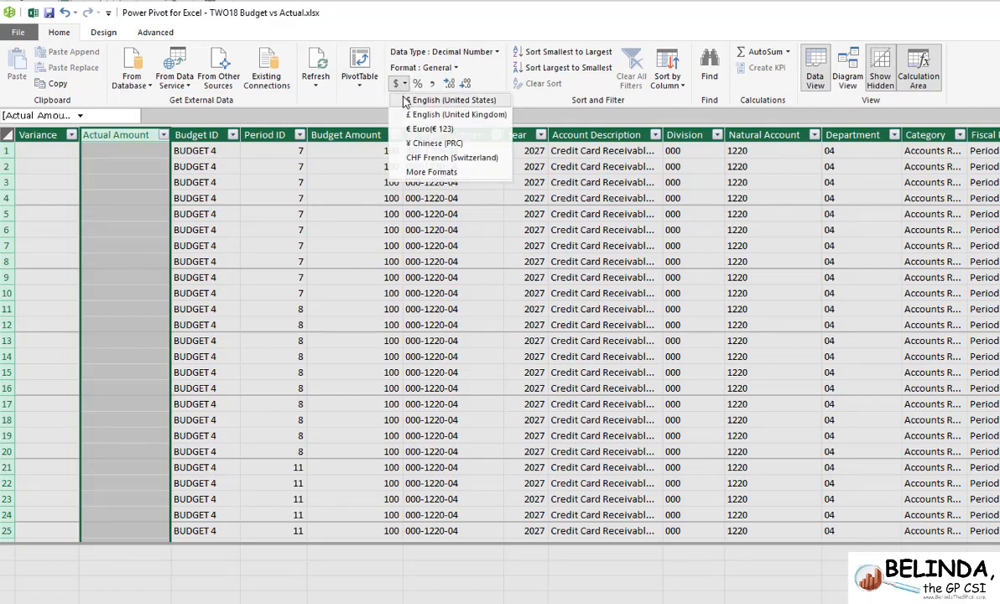
pyautogui.click(407, 100)
pyautogui.click(379, 134)
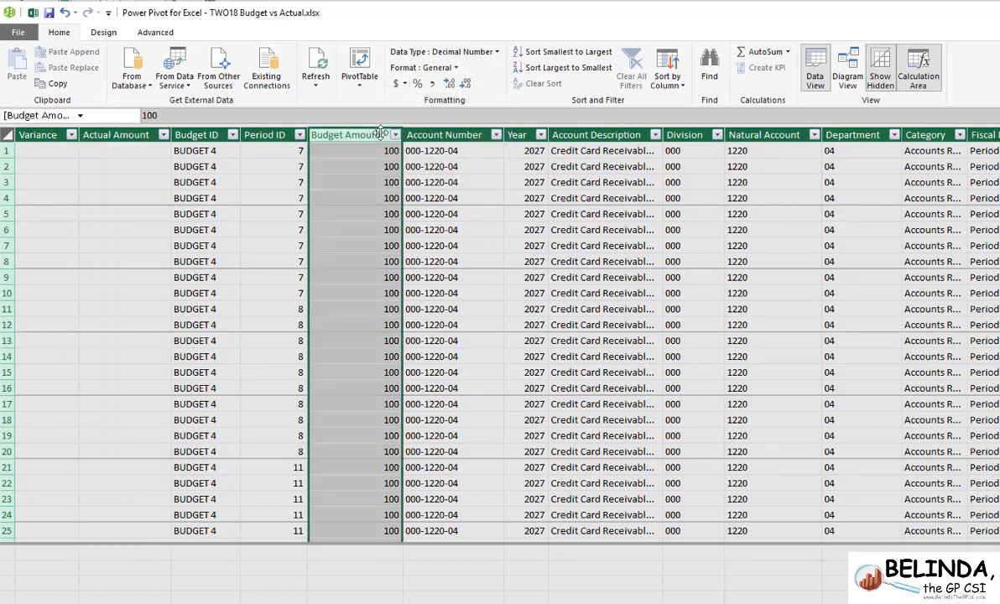
pyautogui.click(403, 83)
pyautogui.click(408, 100)
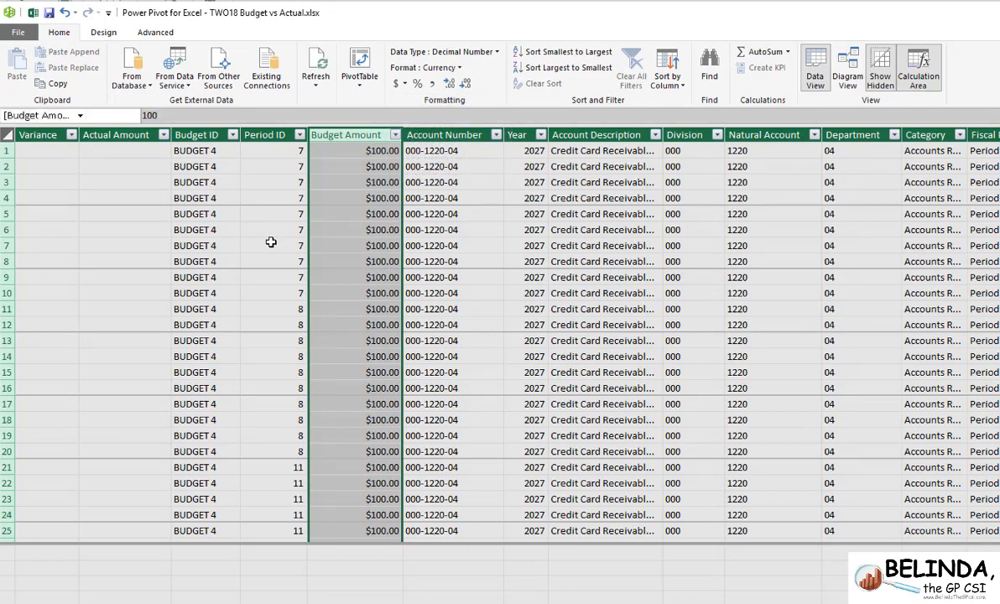
# - Set the data type of the Year column to Text
pyautogui.click(268, 136)
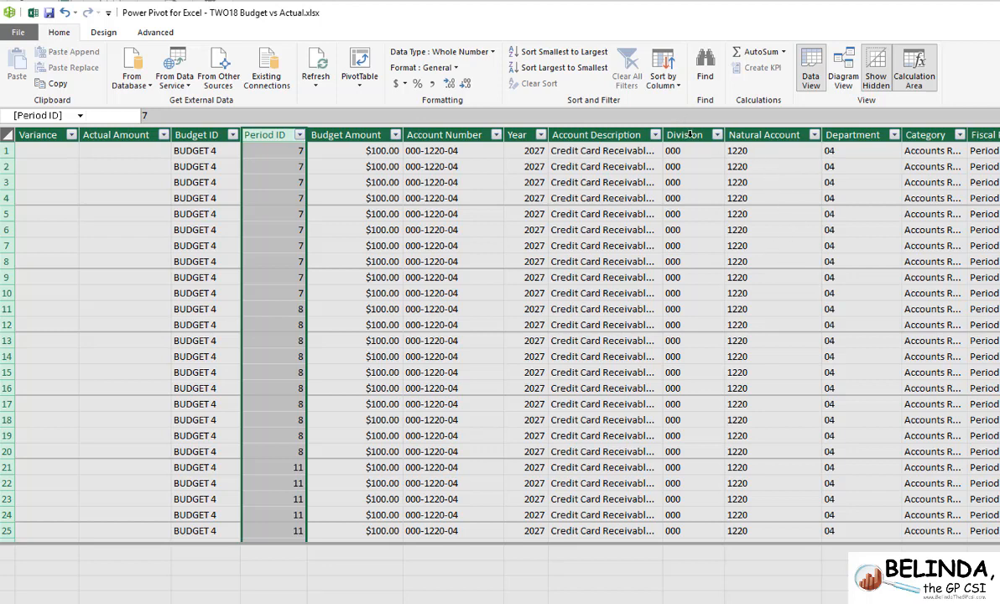
pyautogui.click(516, 134)
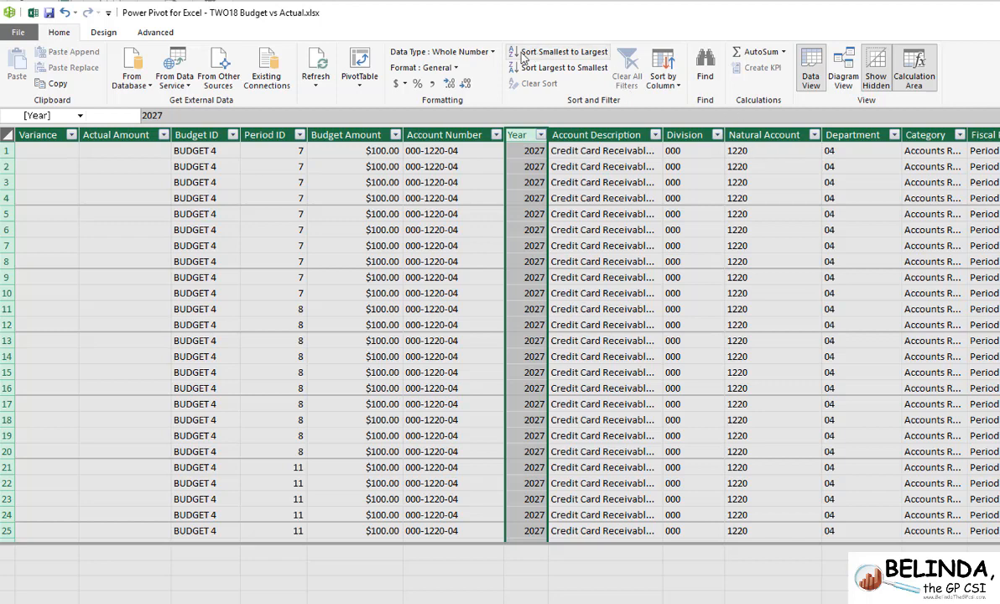
pyautogui.click(480, 53)
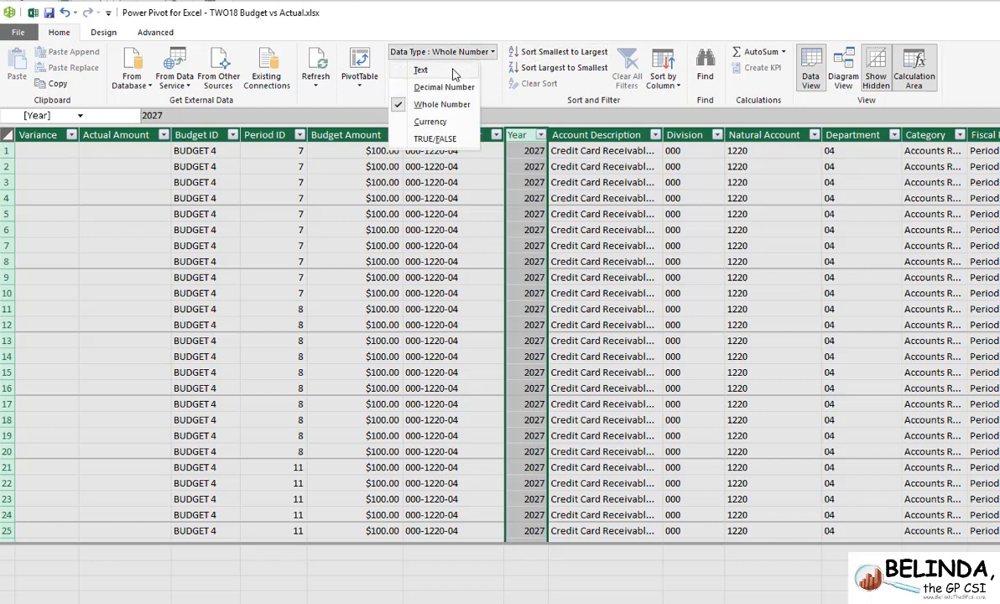
pyautogui.click(453, 75)
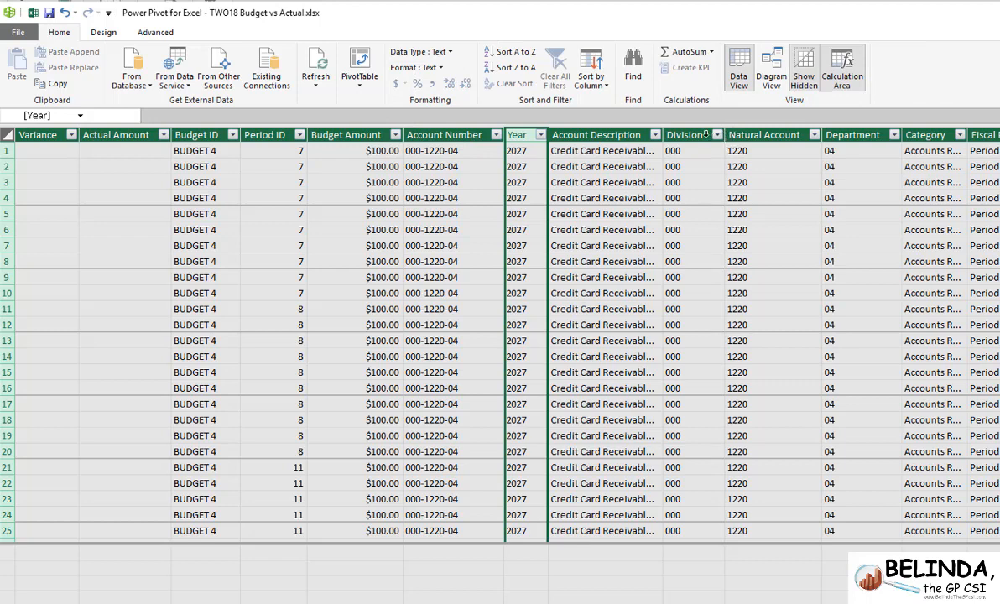
# - Set the data type of the Division, Natural Account and Department columns to Text
pyautogui.click(707, 134)
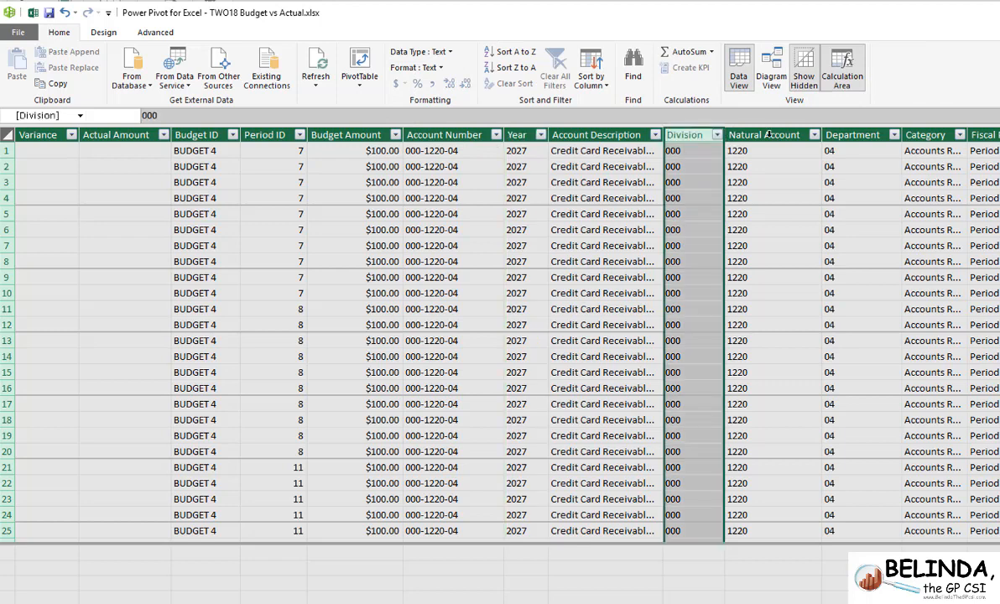
pyautogui.keyDown('shift'); pyautogui.click(845, 133); pyautogui.keyUp('shift')
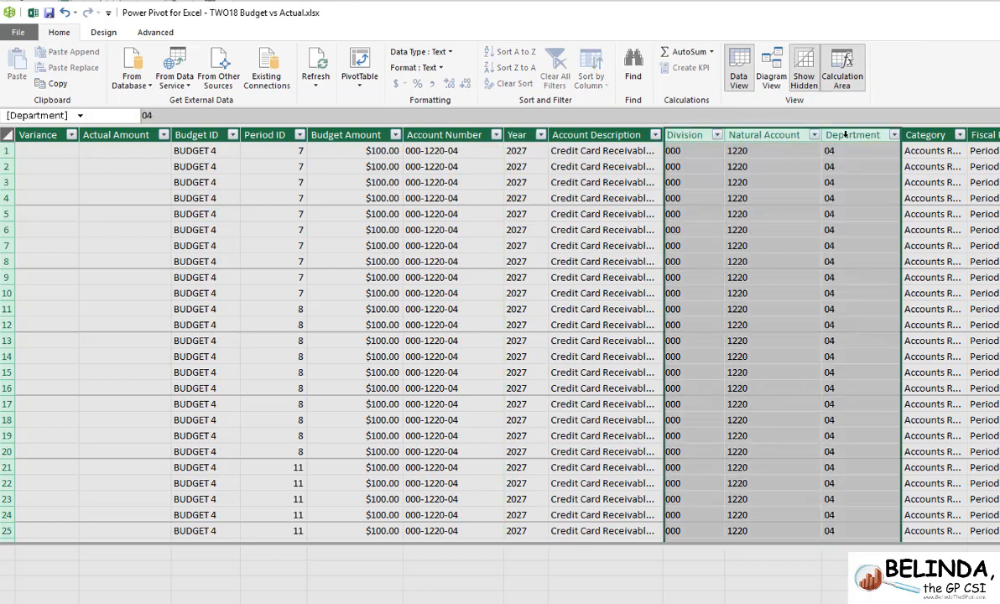
pyautogui.click(429, 51)
pyautogui.click(432, 71)
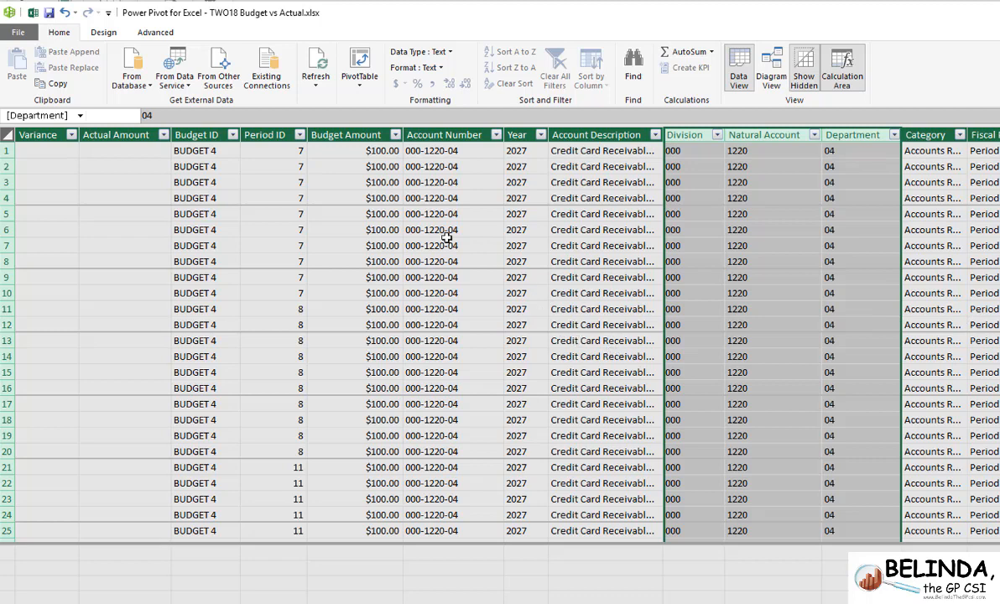
# - Create a Four Charts pivot layout on a new worksheet and rename that sheet as Worksheet
pyautogui.click(360, 88)
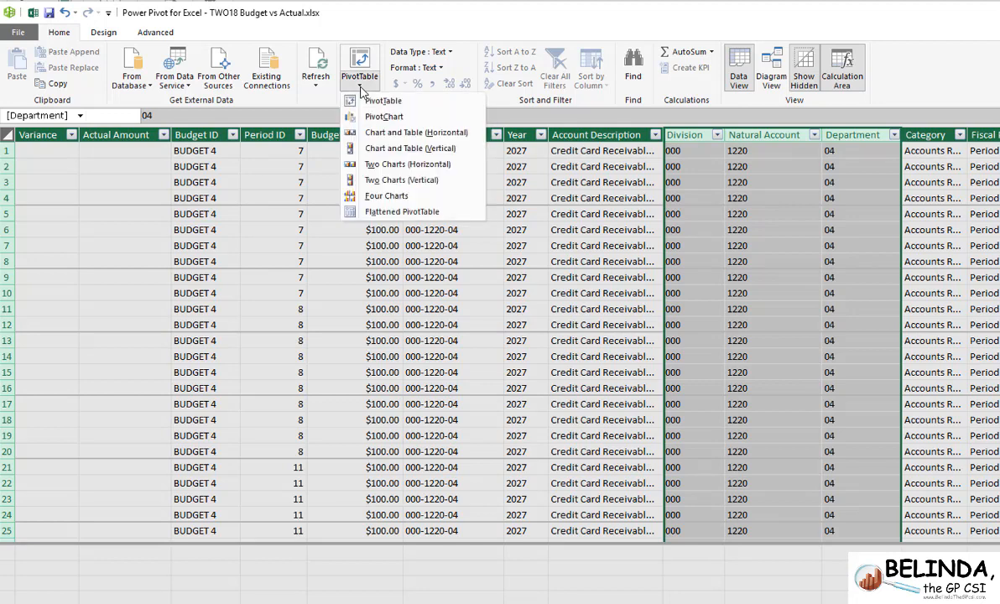
pyautogui.click(400, 198)
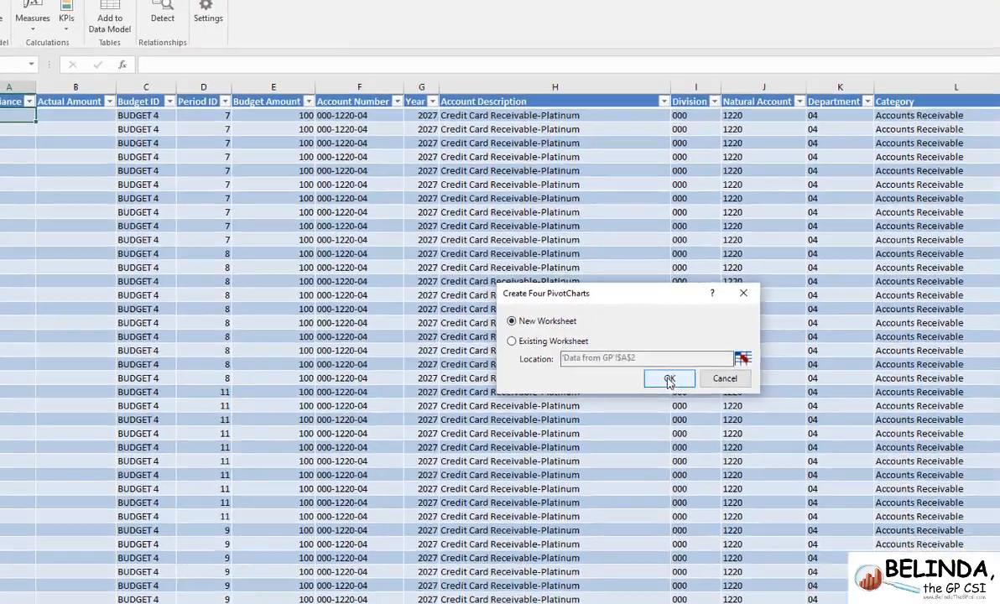
pyautogui.click(692, 386)
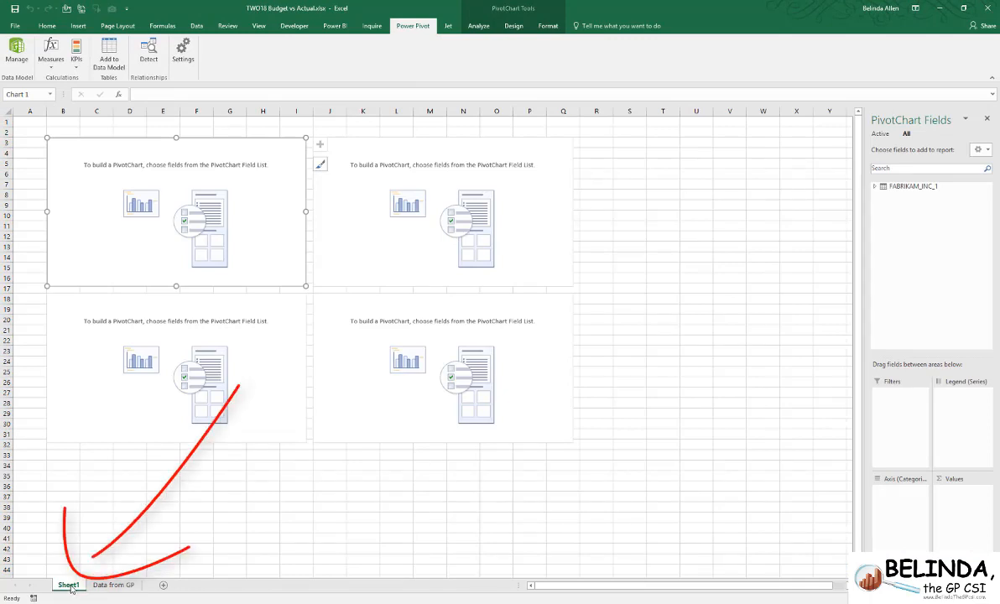
pyautogui.write('Worksheet')
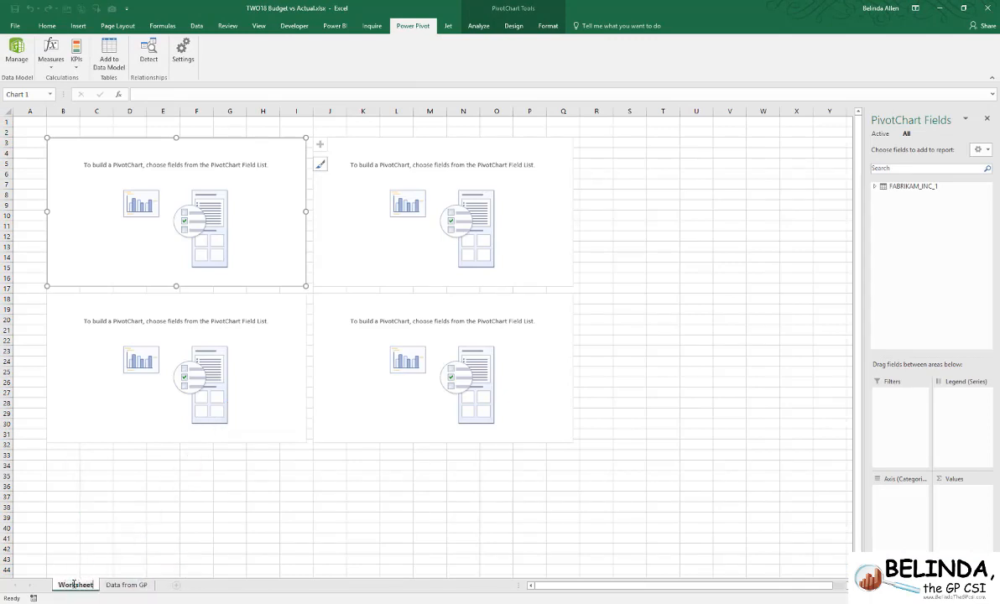
pyautogui.press('Return')
# - Plot Actual Amount and Budget Amount by Period ID in the upper-left pivot chart
pyautogui.click(889, 185)
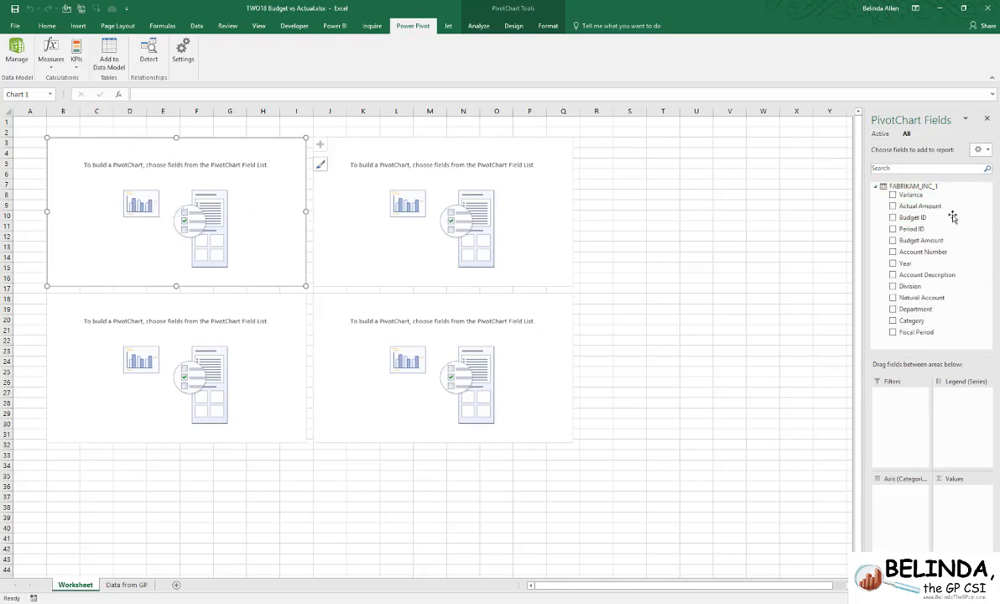
pyautogui.click(892, 206)
pyautogui.click(893, 241)
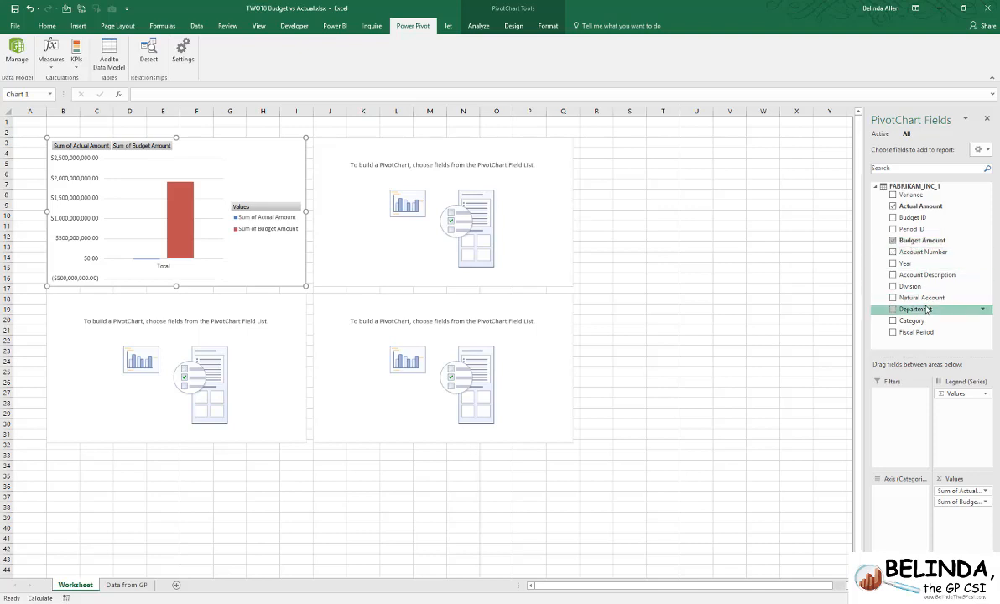
pyautogui.moveTo(910, 229); pyautogui.dragTo(900, 501)
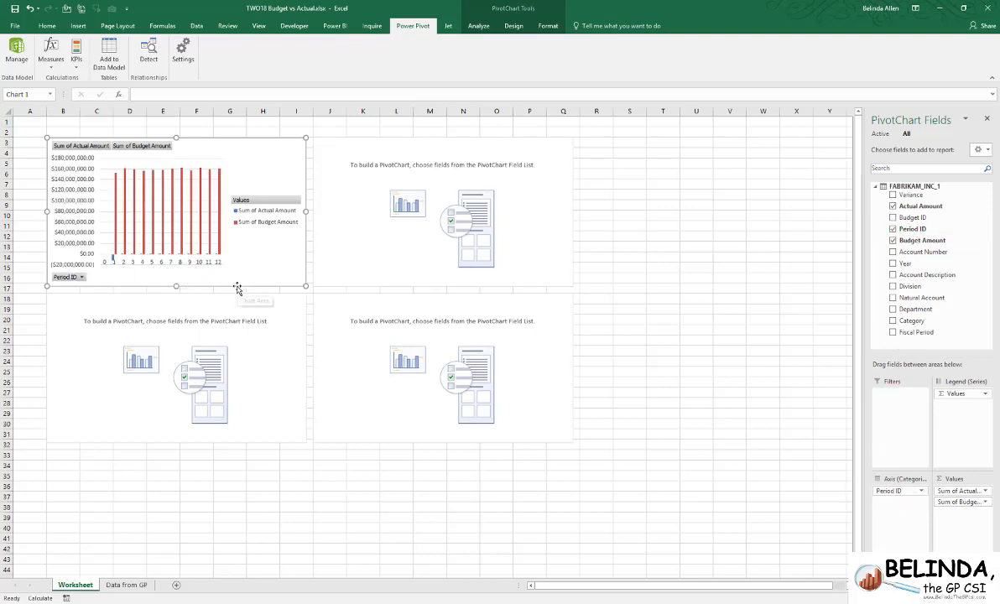
# - Plot Actual Amount and Budget Amount by Division in the upper-right pivot chart
pyautogui.click(354, 145)
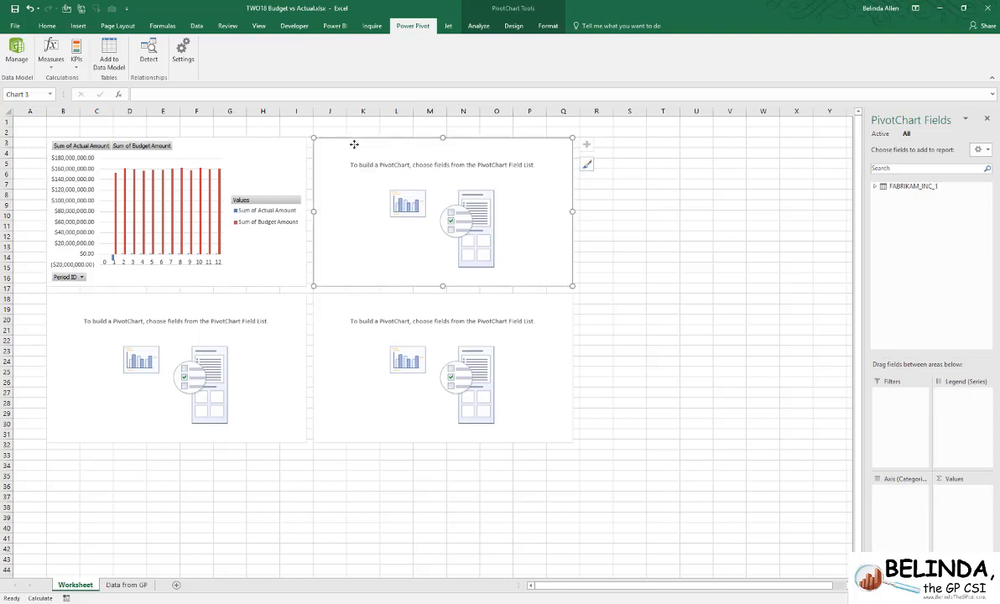
pyautogui.click(887, 186)
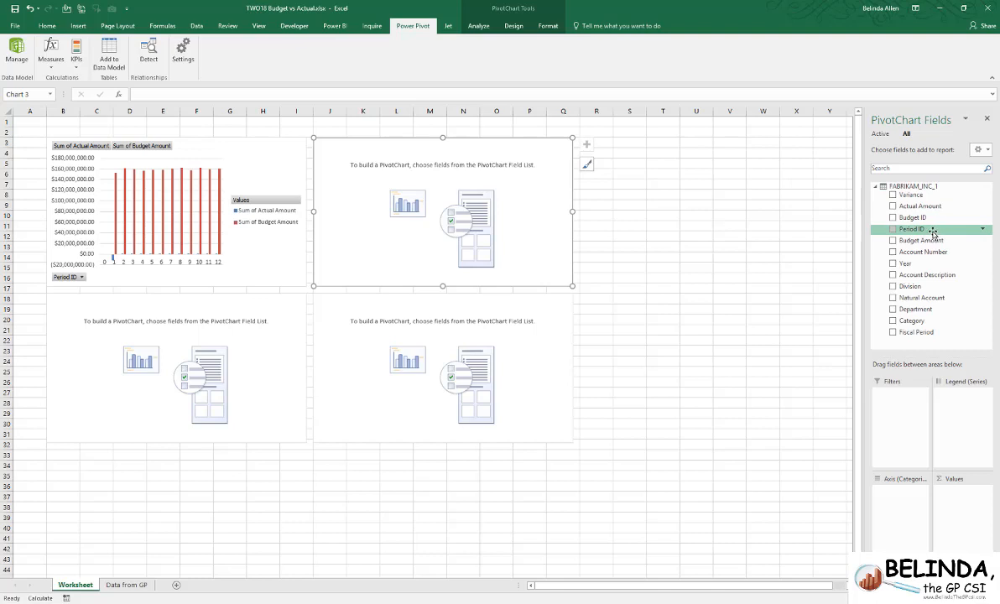
pyautogui.click(893, 207)
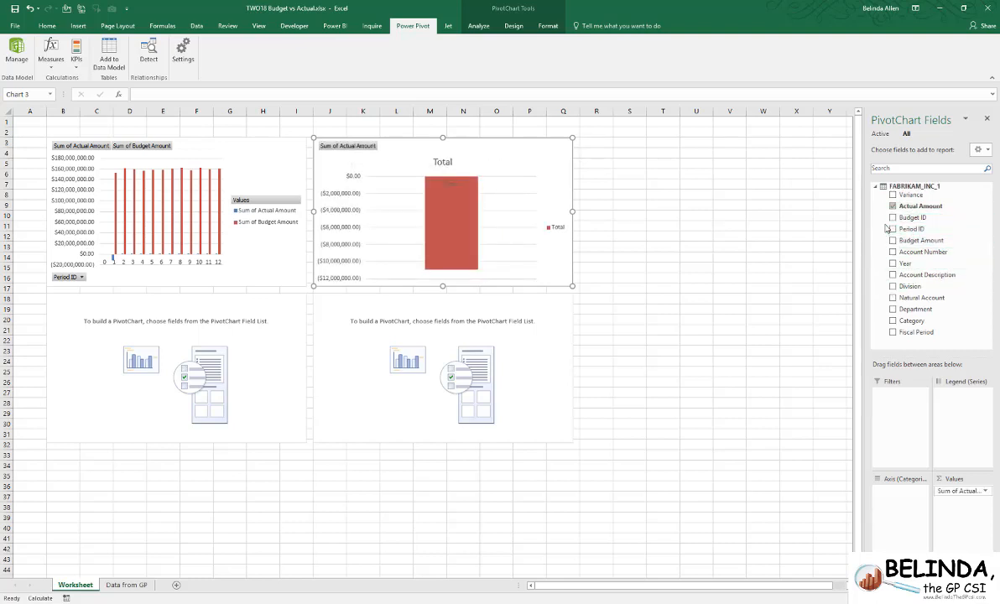
pyautogui.click(893, 241)
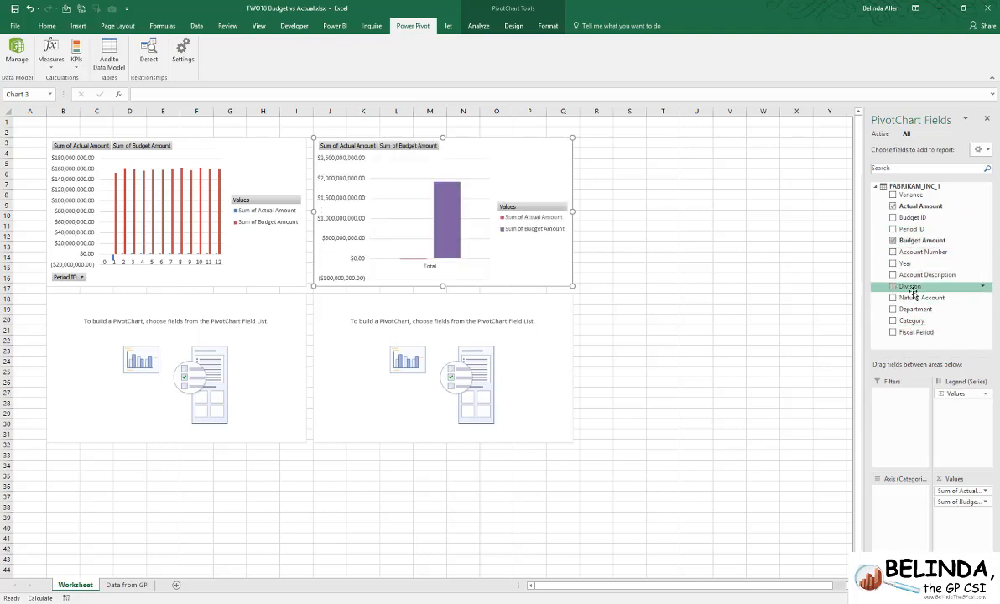
pyautogui.click(894, 287)
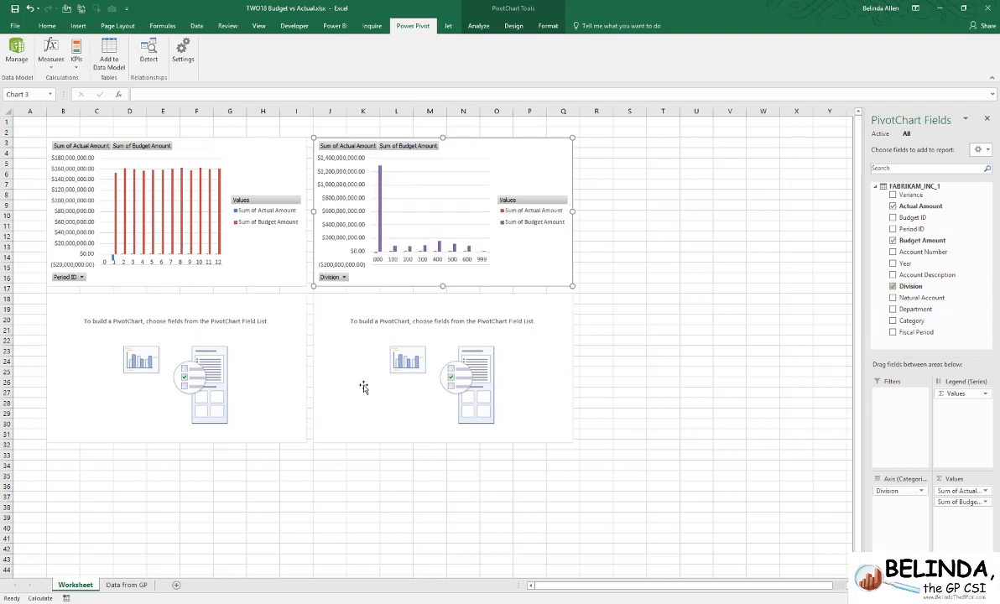
# - Plot Variance by Category in the lower-left pivot chart
pyautogui.click(247, 345)
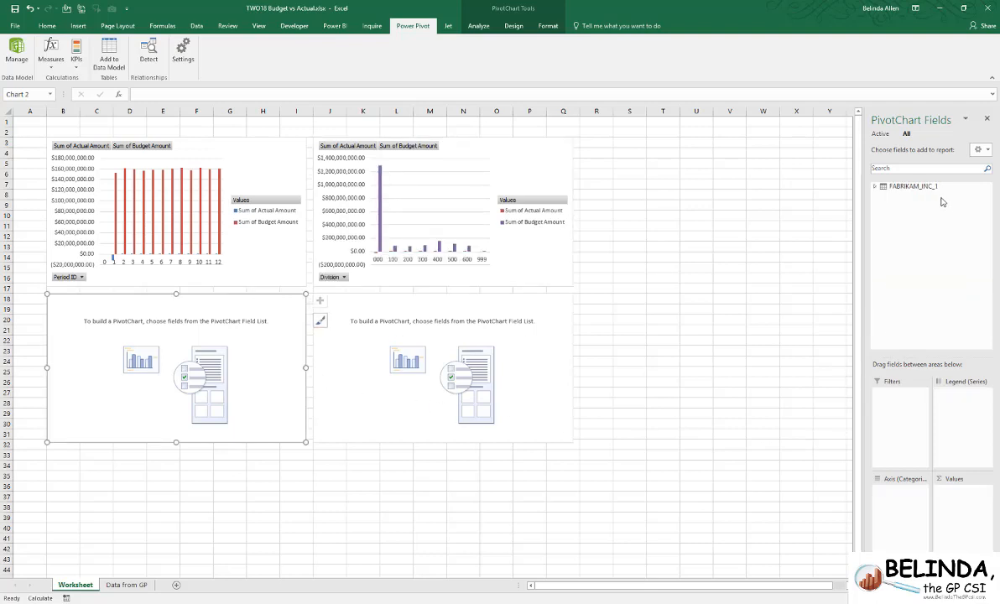
pyautogui.click(875, 186)
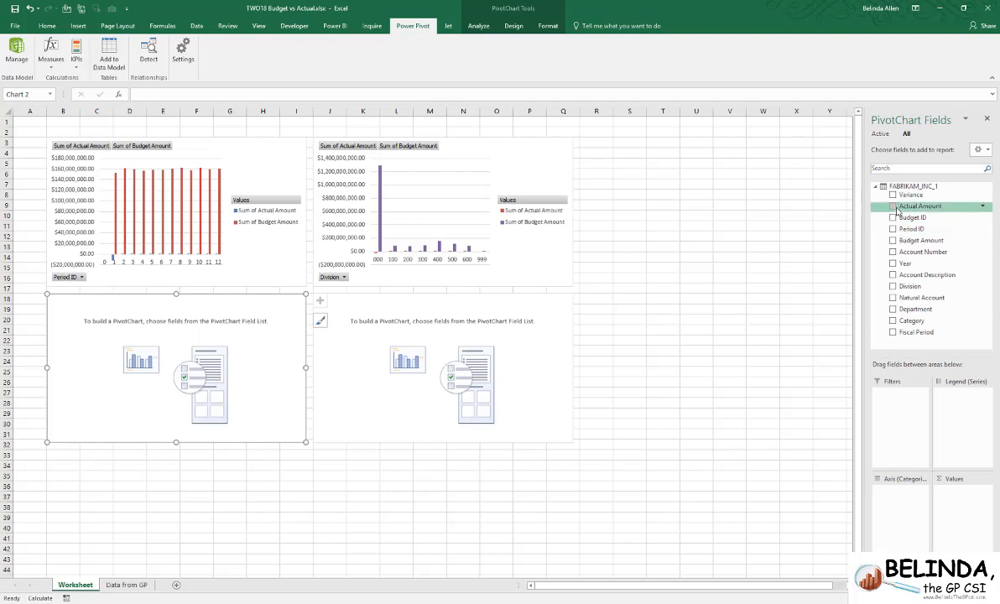
pyautogui.click(893, 195)
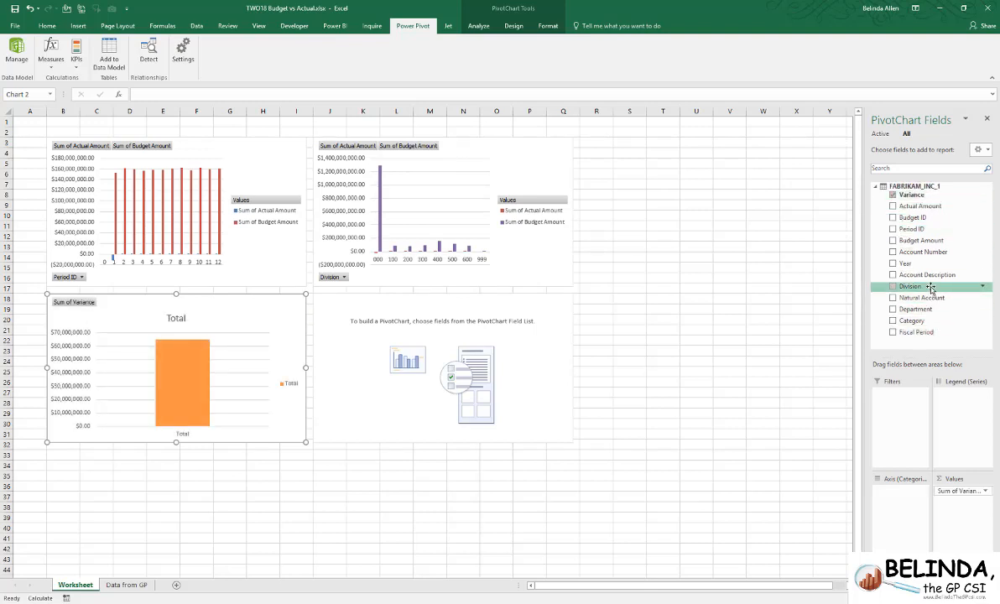
pyautogui.click(893, 321)
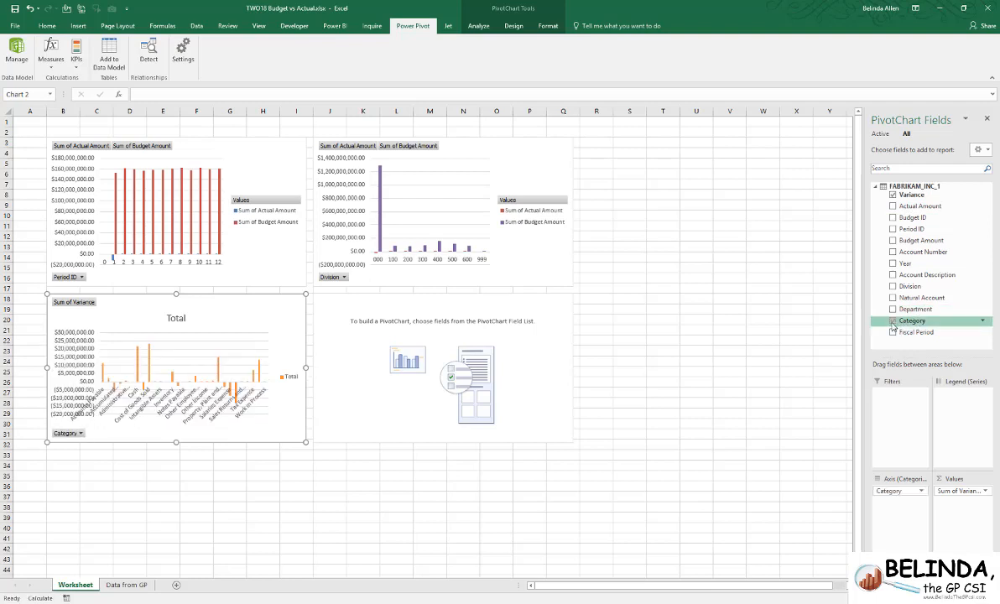
# - Plot Actual Amount and Variance by Department in the lower-right pivot chart
pyautogui.click(386, 393)
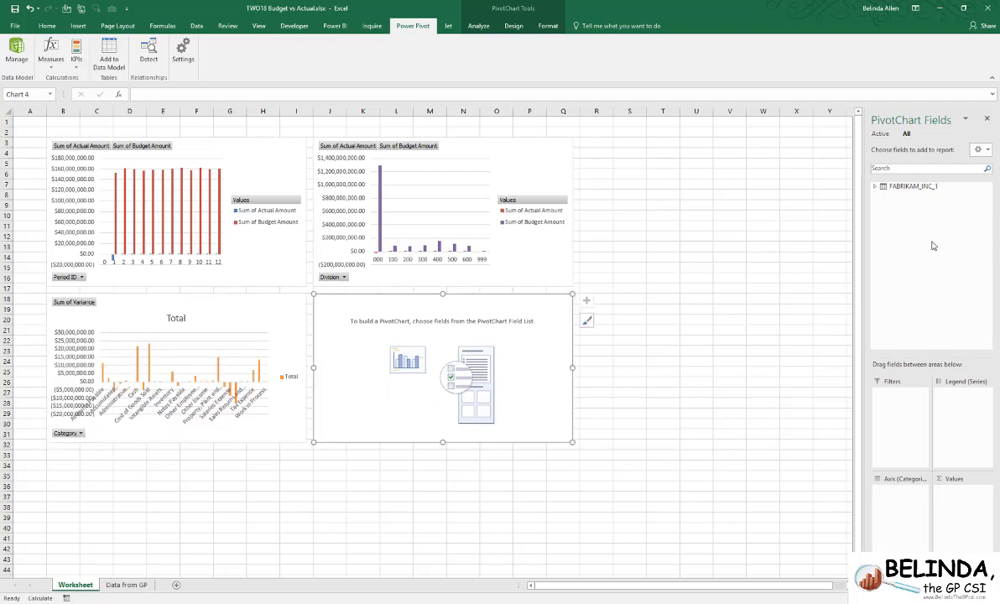
pyautogui.click(873, 188)
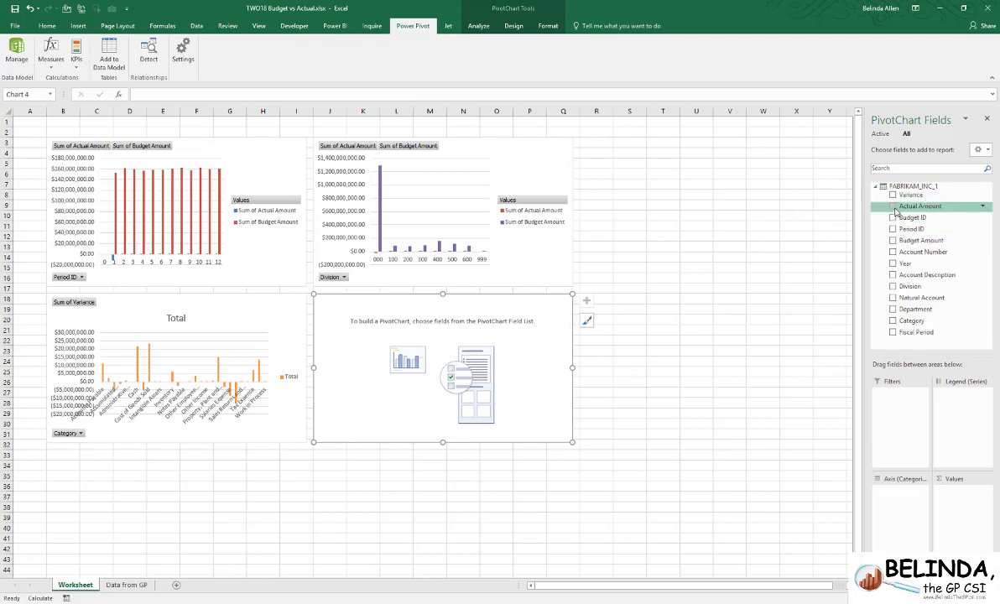
pyautogui.click(892, 207)
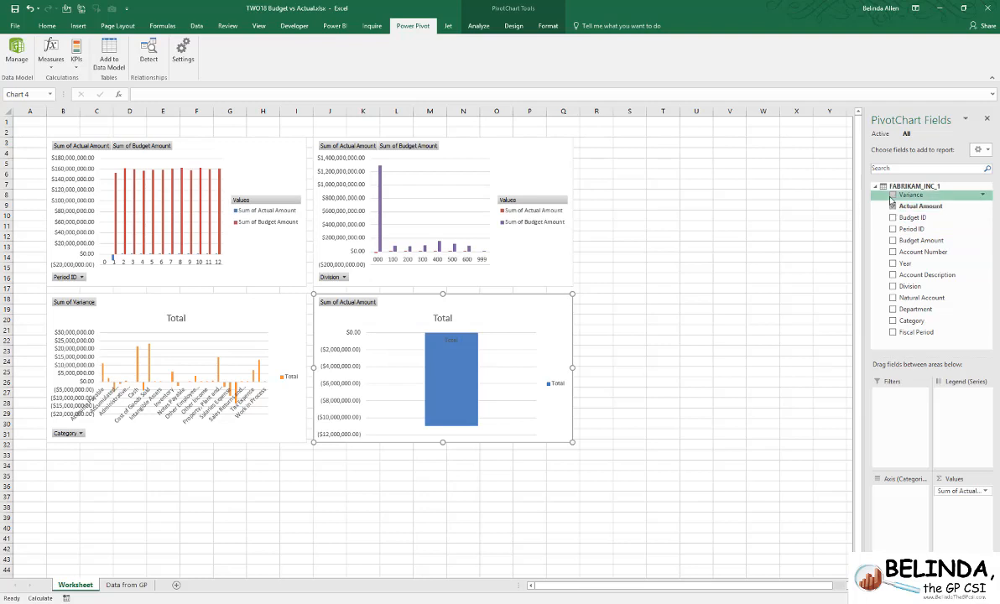
pyautogui.click(892, 195)
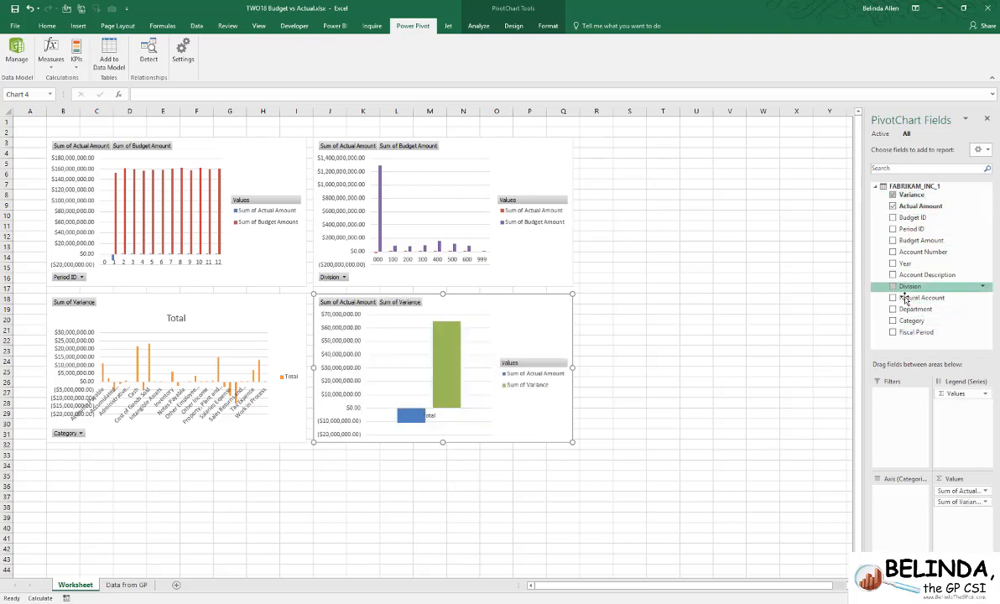
pyautogui.click(892, 310)
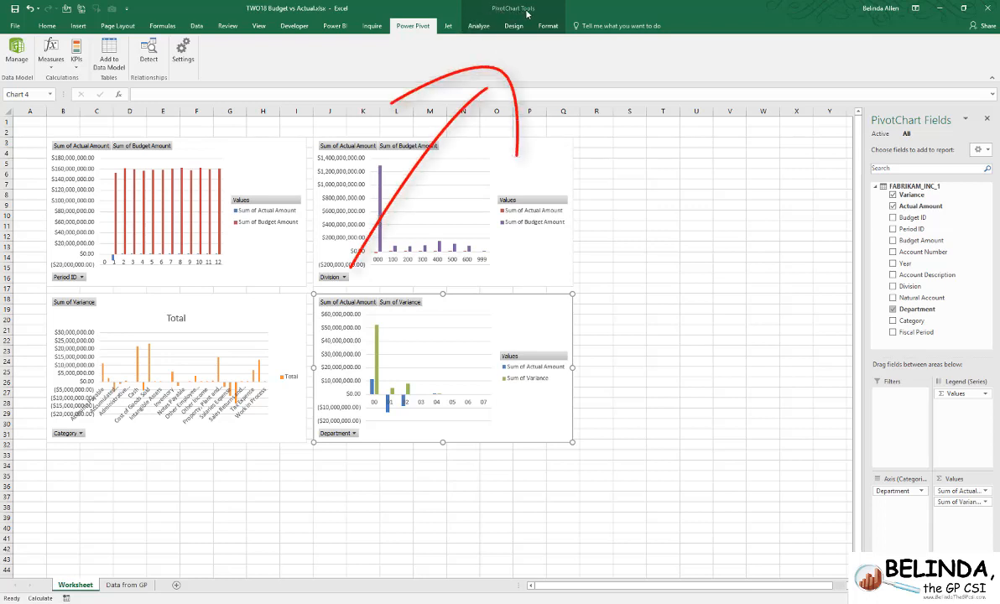
# - Hide the field buttons on all four pivot charts
pyautogui.click(478, 26)
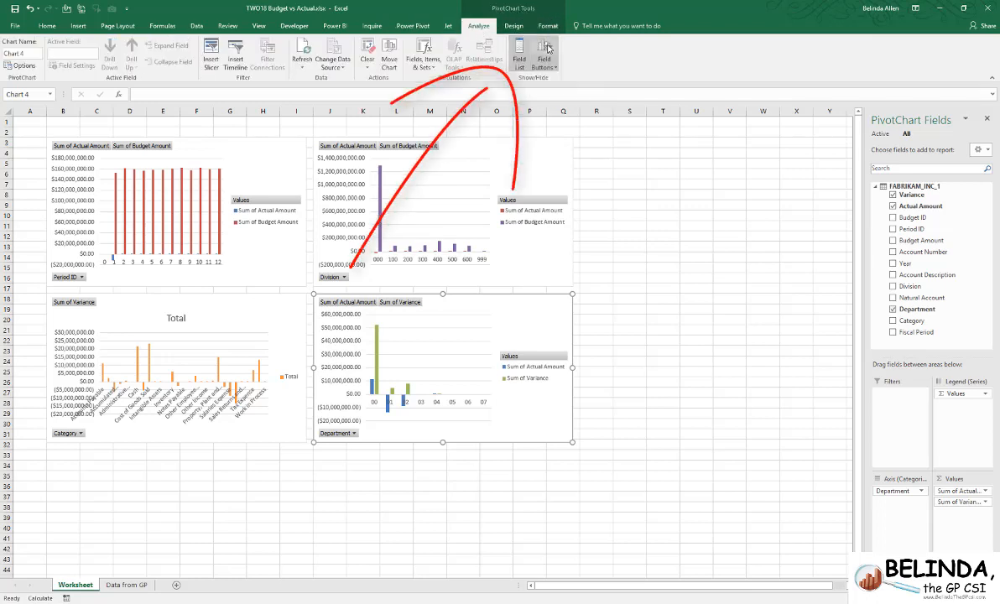
pyautogui.click(545, 48)
pyautogui.click(479, 152)
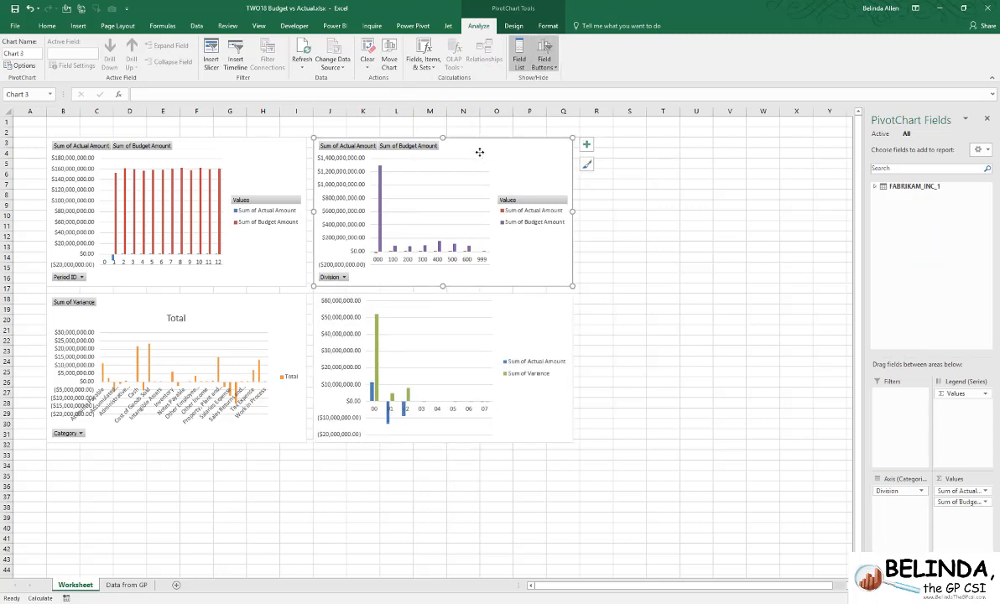
pyautogui.click(545, 48)
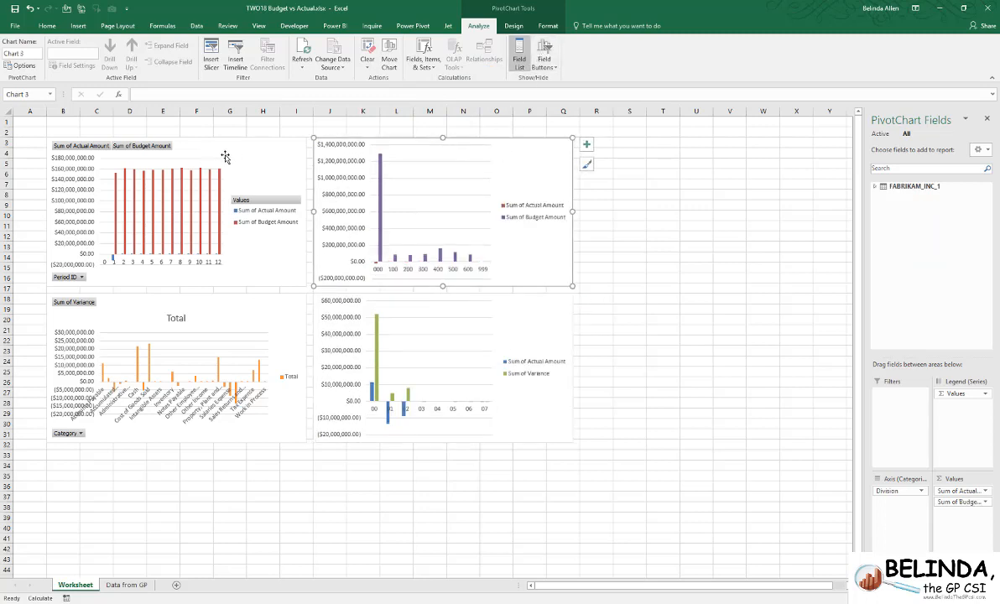
pyautogui.click(208, 145)
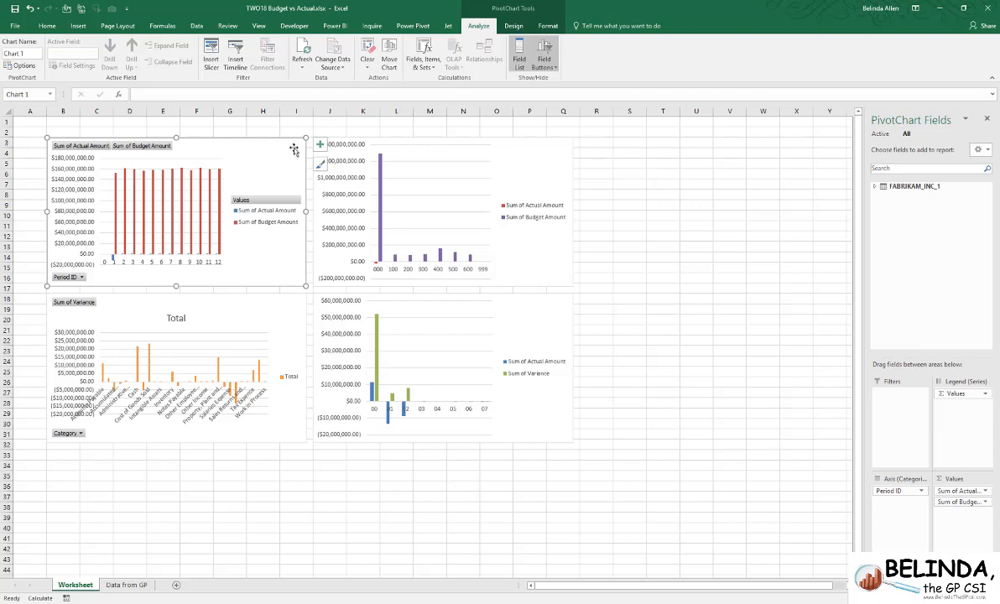
pyautogui.click(543, 52)
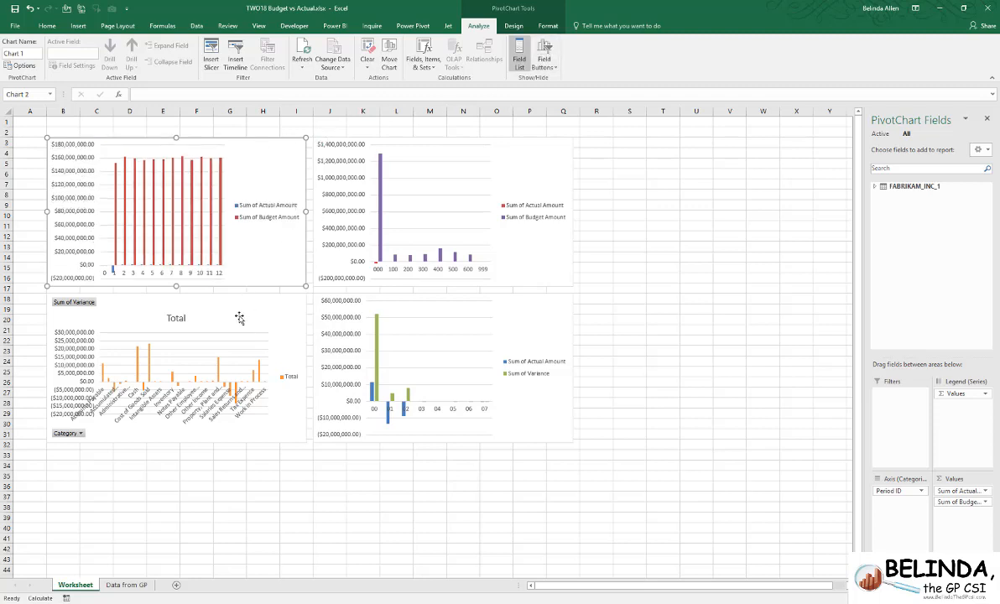
pyautogui.click(270, 314)
pyautogui.click(538, 53)
pyautogui.click(658, 402)
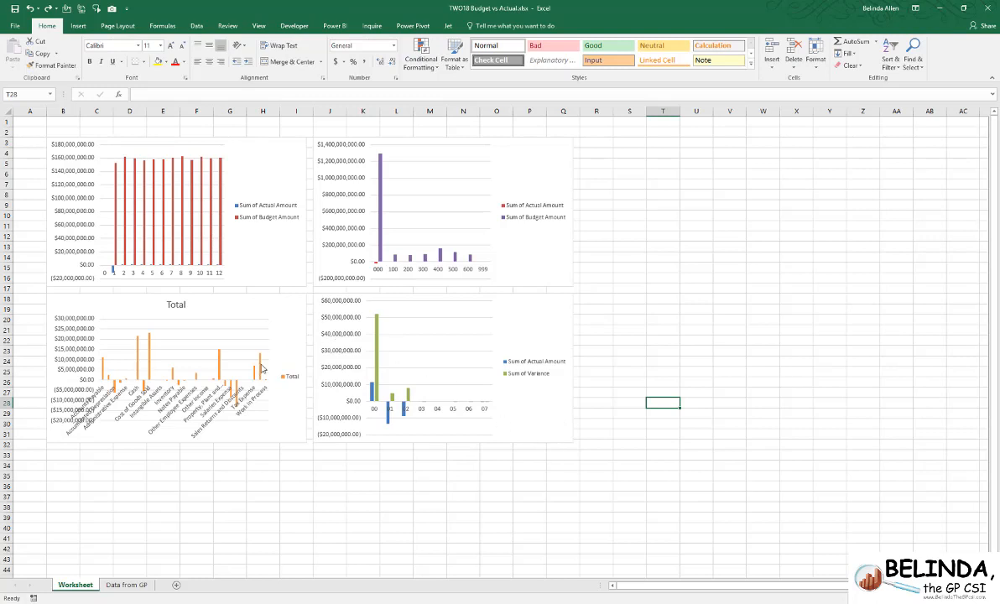
# - Add a new worksheet and name it Dashboard
pyautogui.click(176, 586)
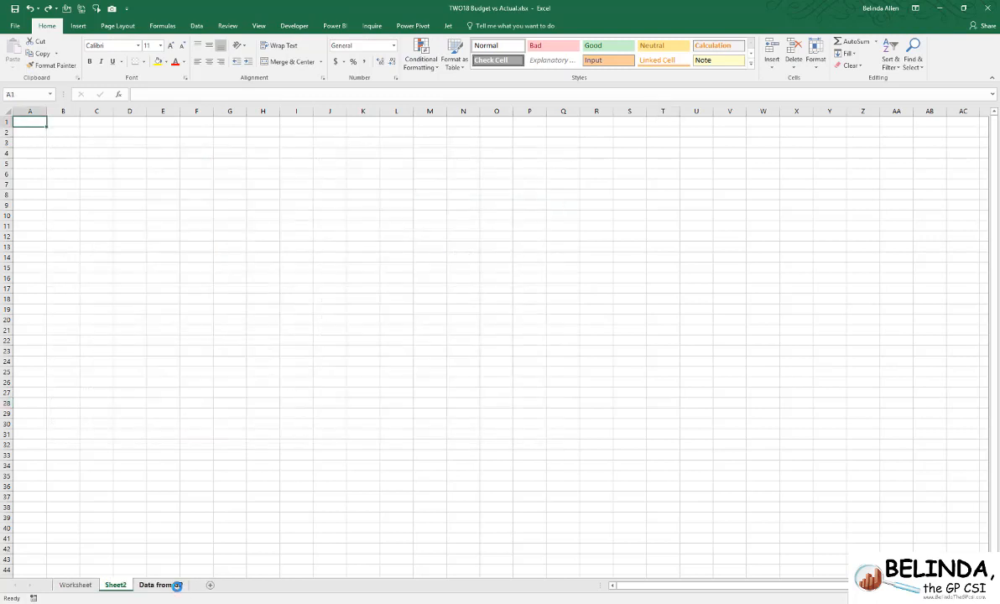
pyautogui.doubleClick(117, 585)
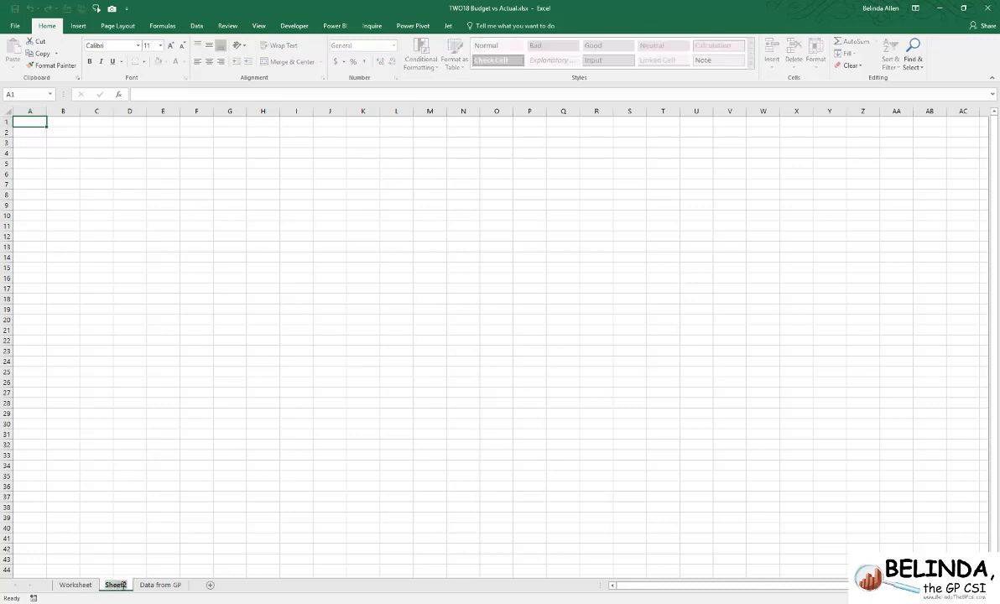
pyautogui.write('Dashboard')
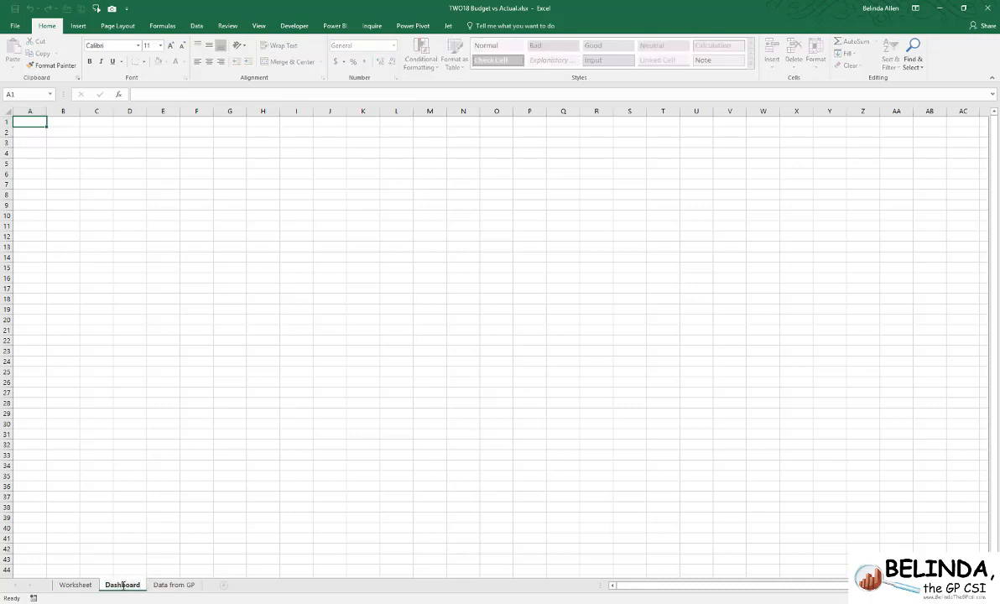
pyautogui.press('Return')
# - Move the Dashboard sheet in front of the Worksheet sheet
pyautogui.rightClick(111, 587)
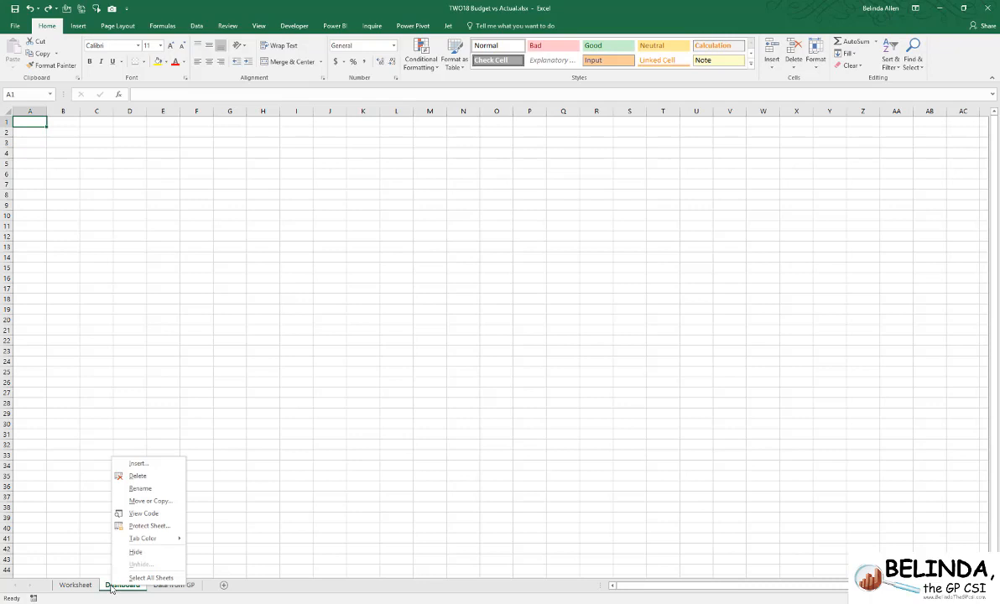
pyautogui.moveTo(139, 537)
pyautogui.click(150, 501)
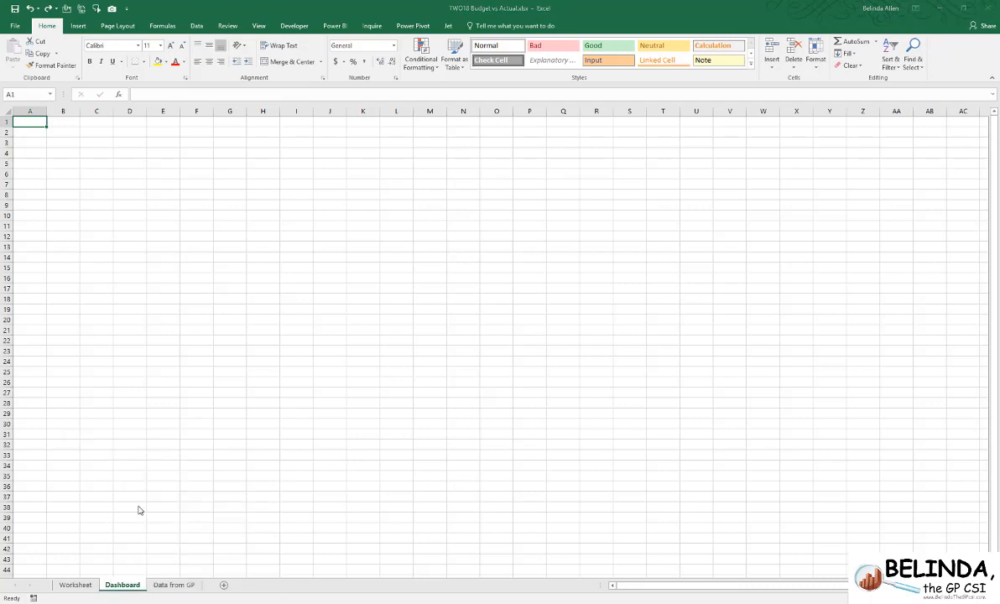
pyautogui.click(139, 560)
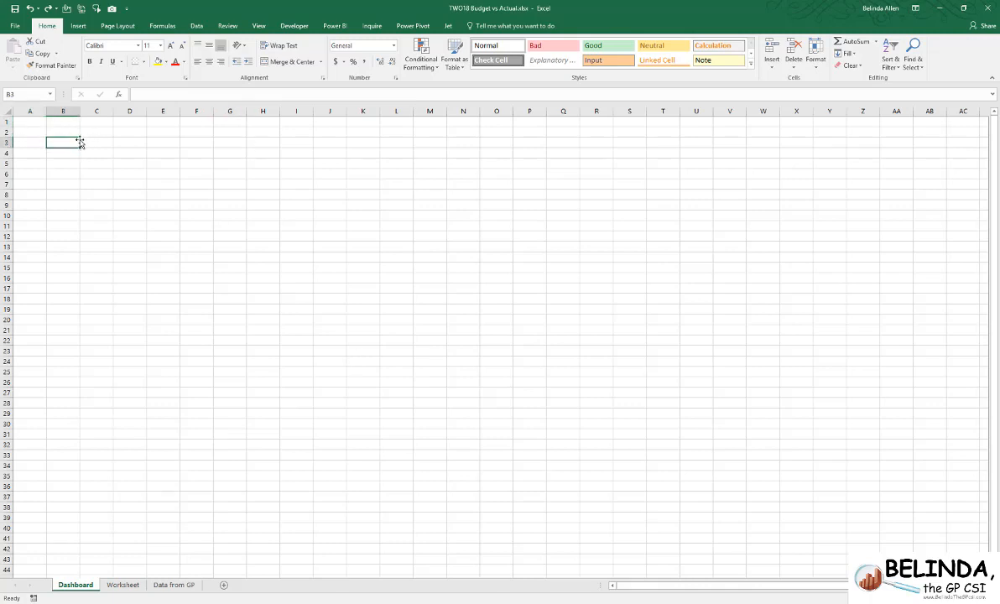
# - Enter the heading "Budget Vs. Actual Comparison" in cell B2 of the Dashboard sheet
pyautogui.click(68, 133)
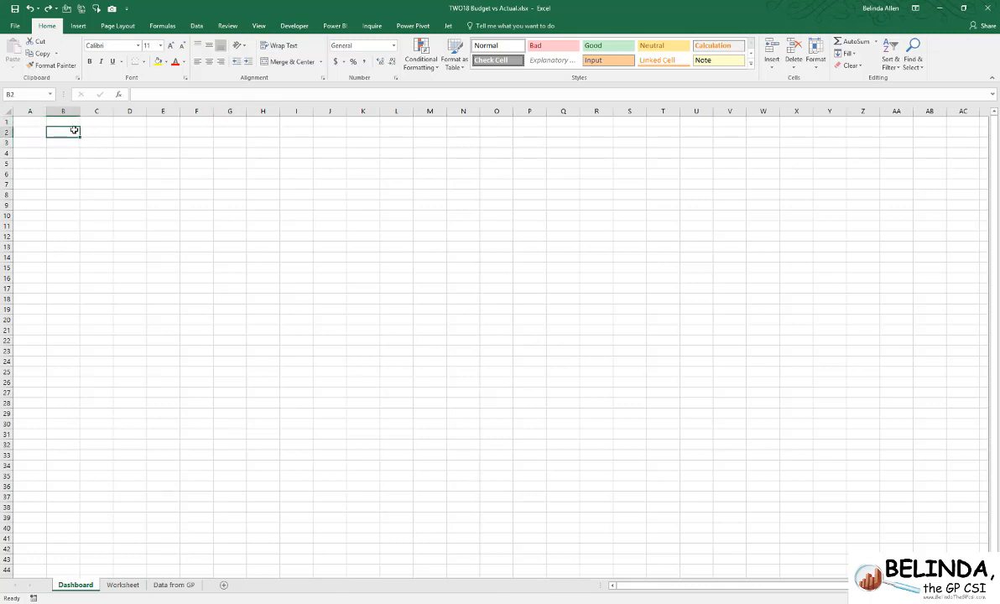
pyautogui.write('Budget Vs. A')
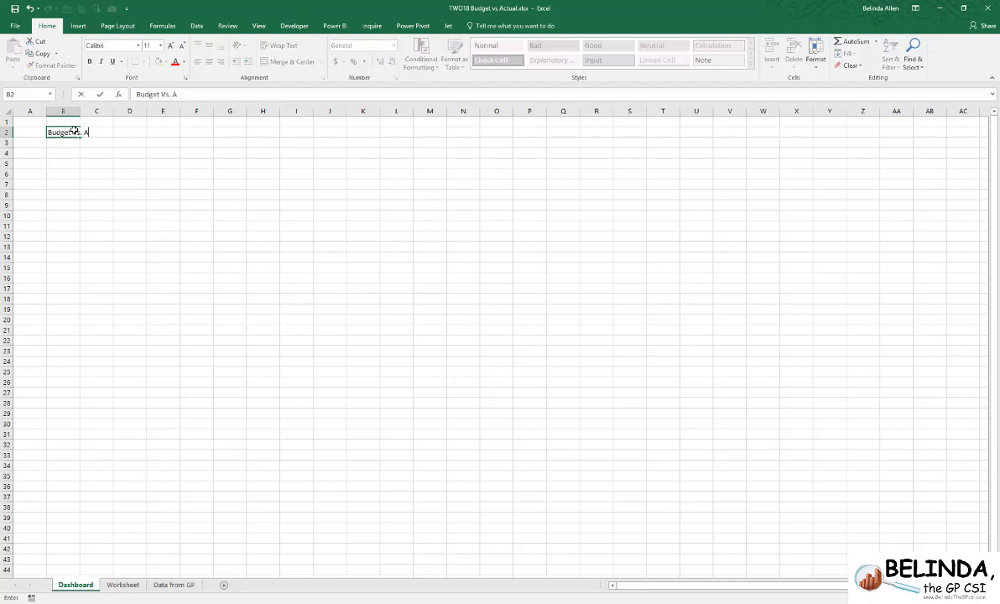
pyautogui.write('ctuaql Comparison')
pyautogui.click(74, 132)
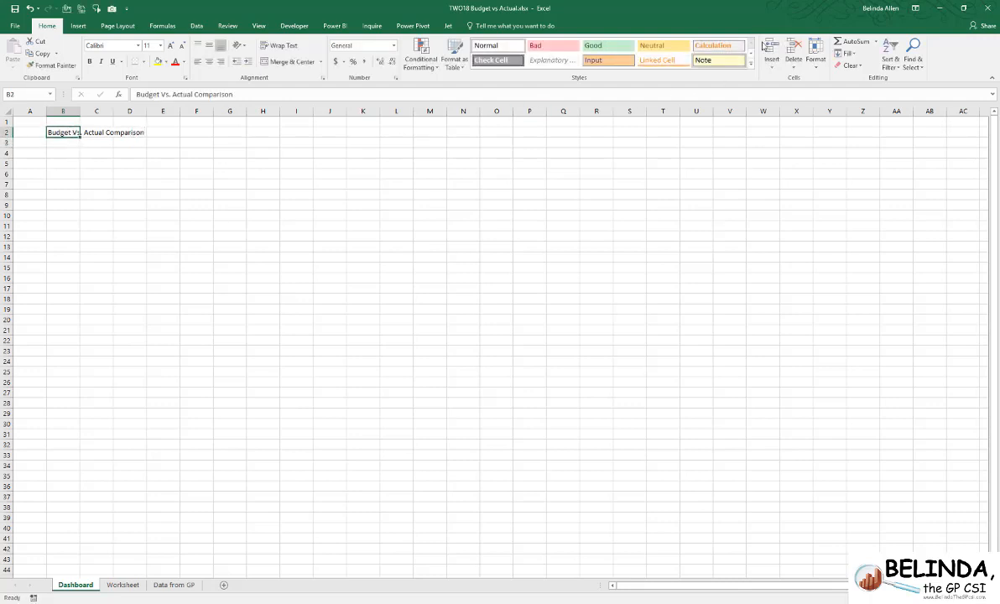
# - Apply the Title cell style to the B2 heading and enlarge its font to size 48
pyautogui.click(750, 63)
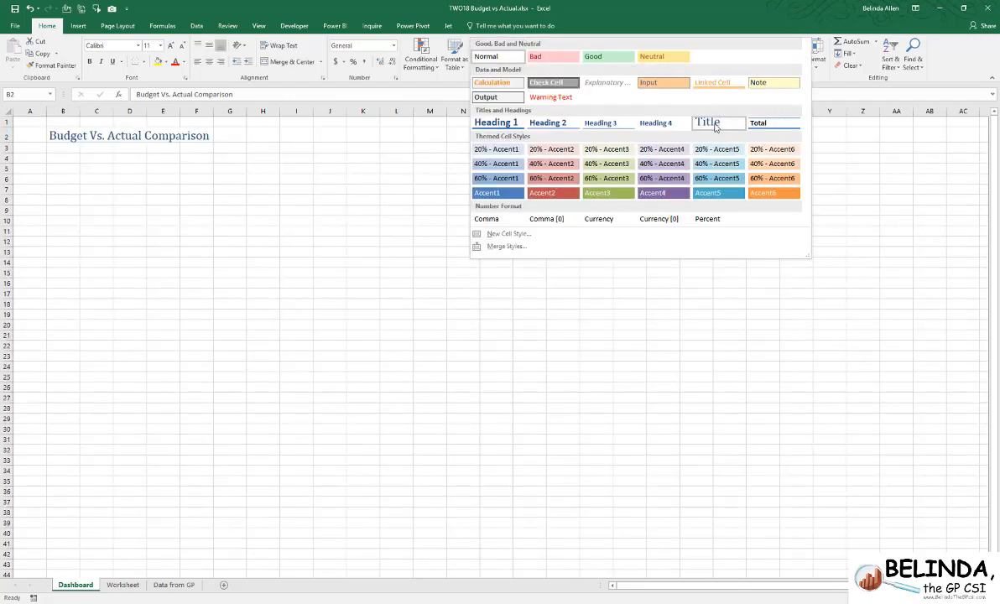
pyautogui.click(714, 127)
pyautogui.click(171, 46)
pyautogui.click(171, 46)
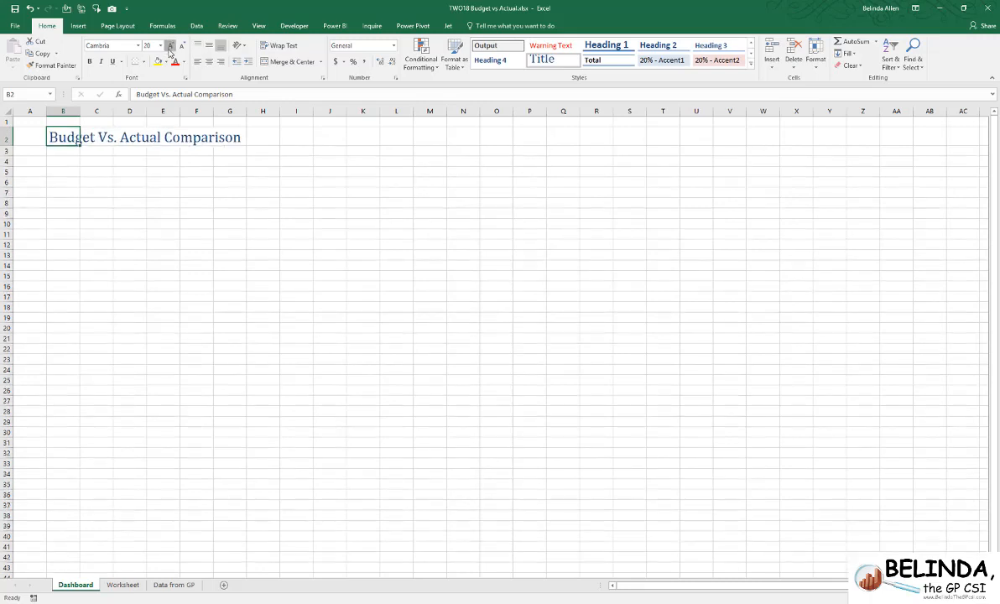
pyautogui.click(170, 46)
pyautogui.click(170, 46)
pyautogui.click(170, 46)
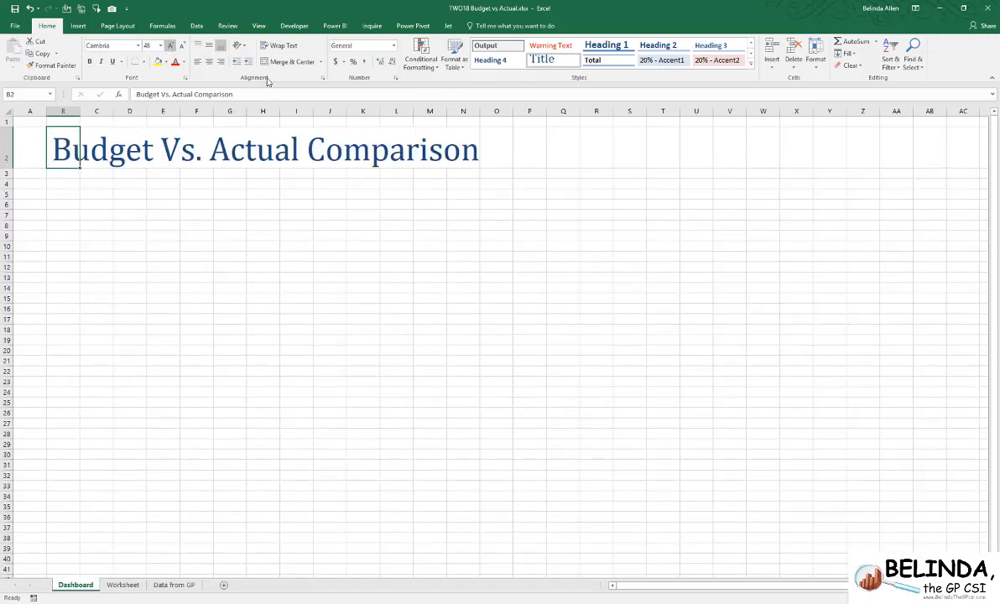
# - Insert the eOne logo picture on the Dashboard sheet, enlarge it to about 2.34" wide and place it beside the heading around columns S to V
pyautogui.click(646, 152)
pyautogui.click(81, 29)
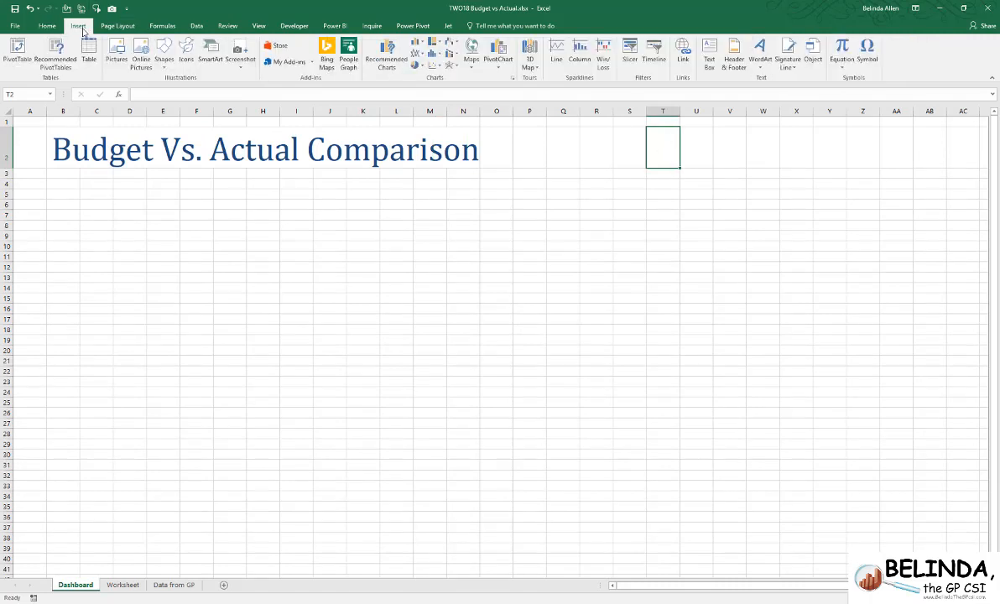
pyautogui.click(116, 52)
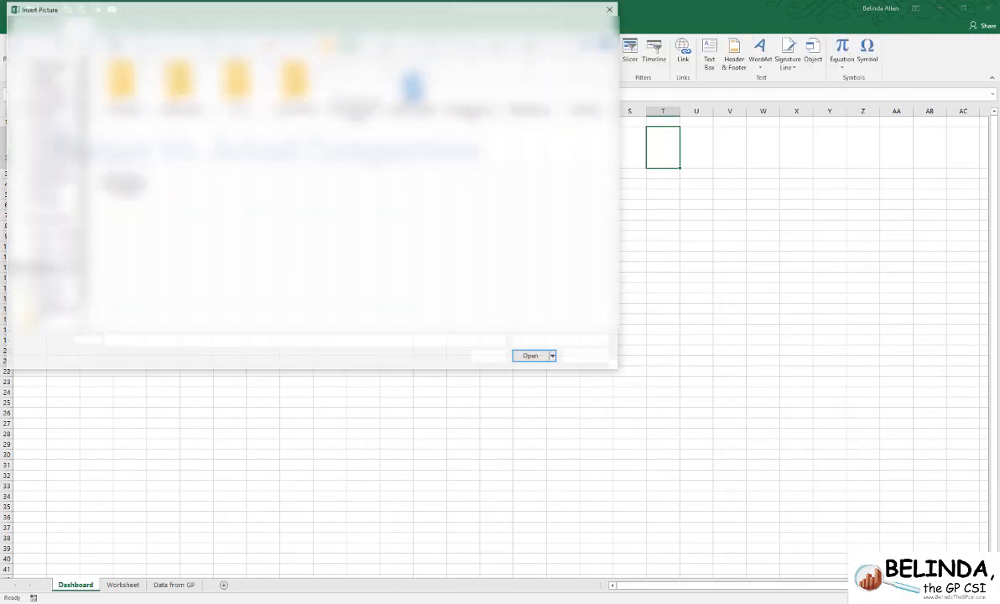
pyautogui.click(530, 356)
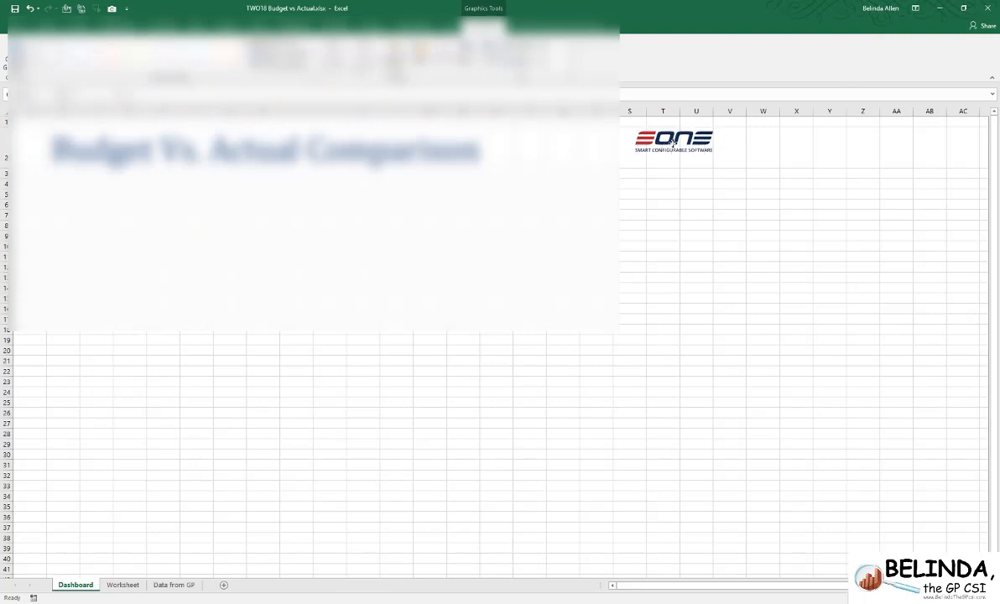
pyautogui.moveTo(673, 143); pyautogui.dragTo(599, 123)
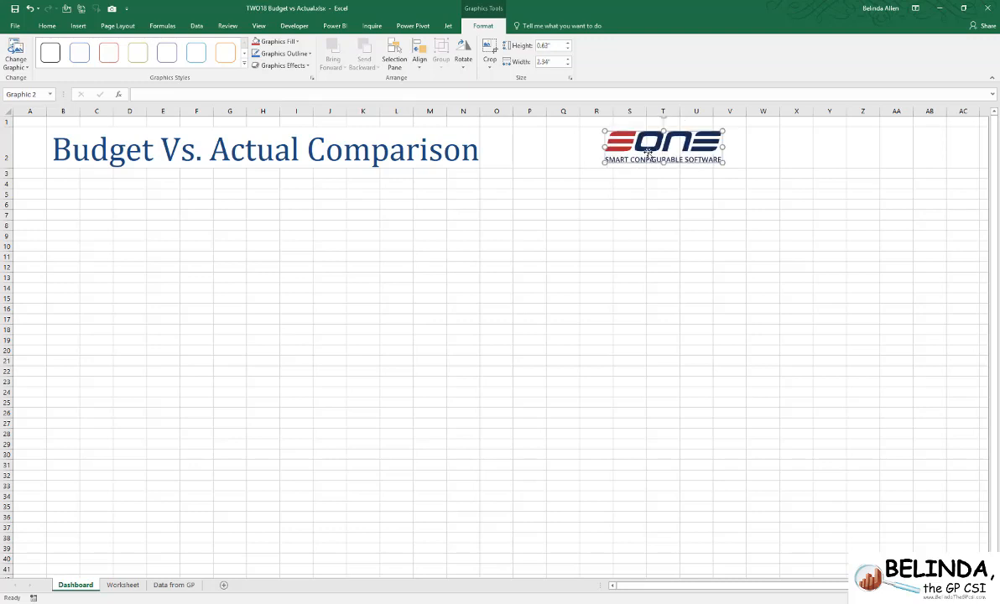
pyautogui.moveTo(642, 151); pyautogui.dragTo(668, 153)
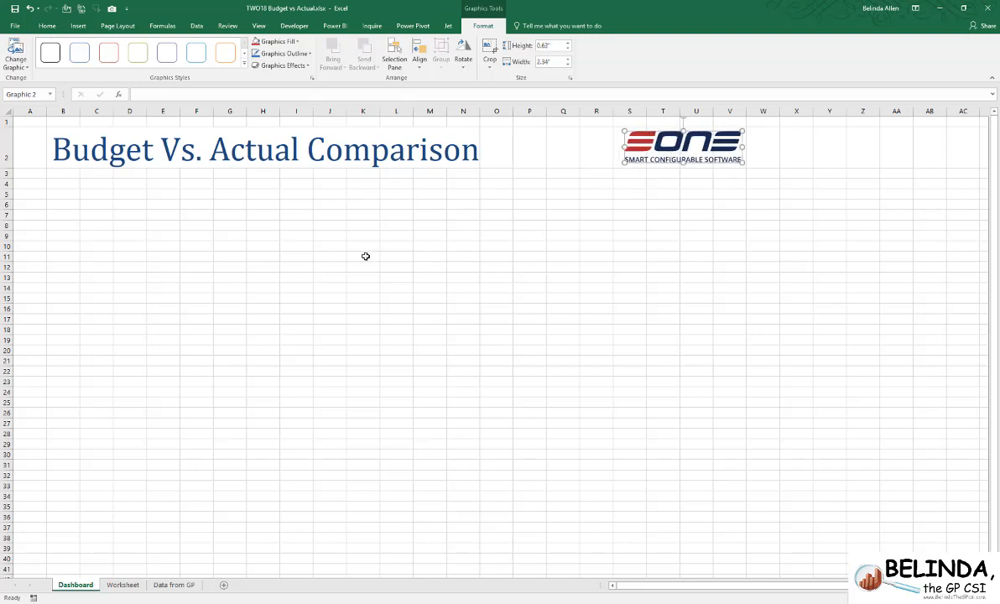
pyautogui.click(72, 195)
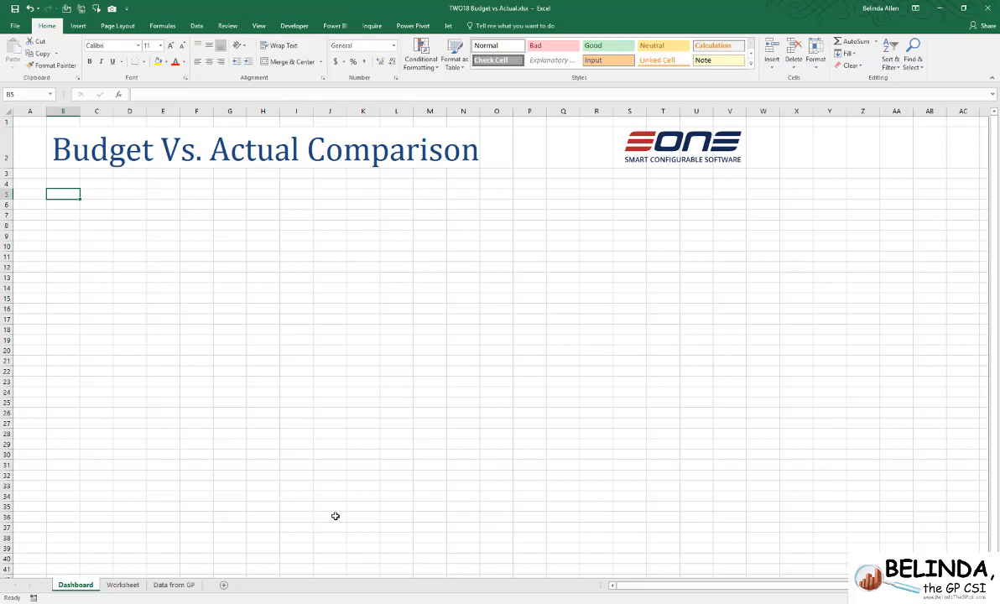
# - On the Worksheet sheet, look up the Camera command among All Commands in the Quick Access Toolbar options and leave without changes
pyautogui.click(127, 587)
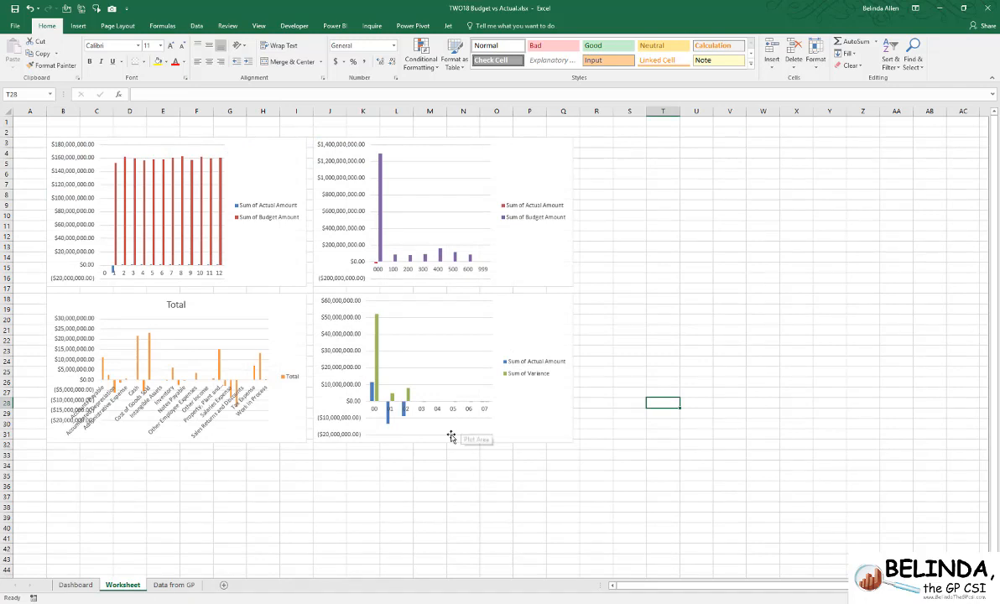
pyautogui.click(127, 9)
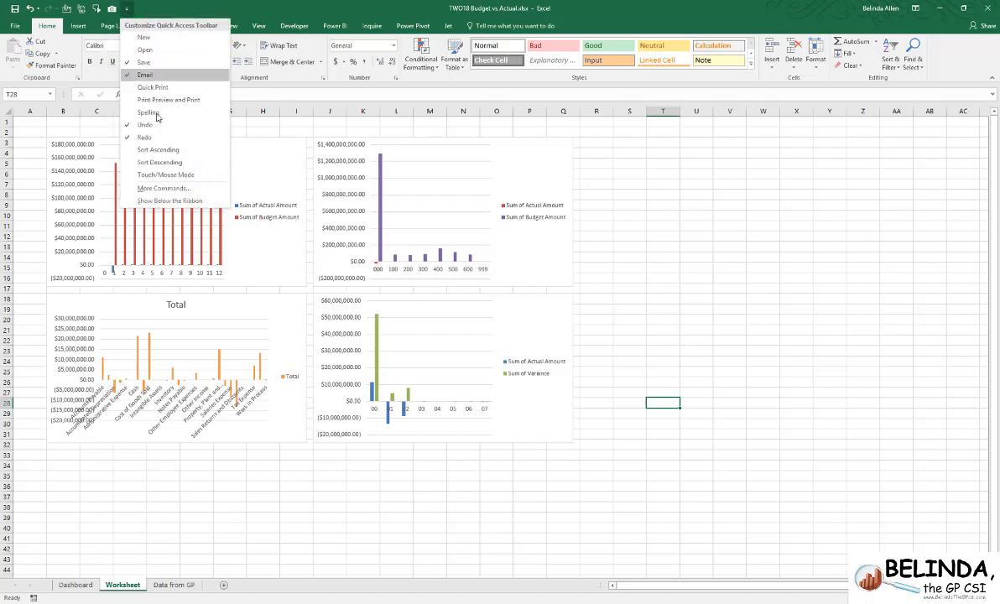
pyautogui.click(164, 188)
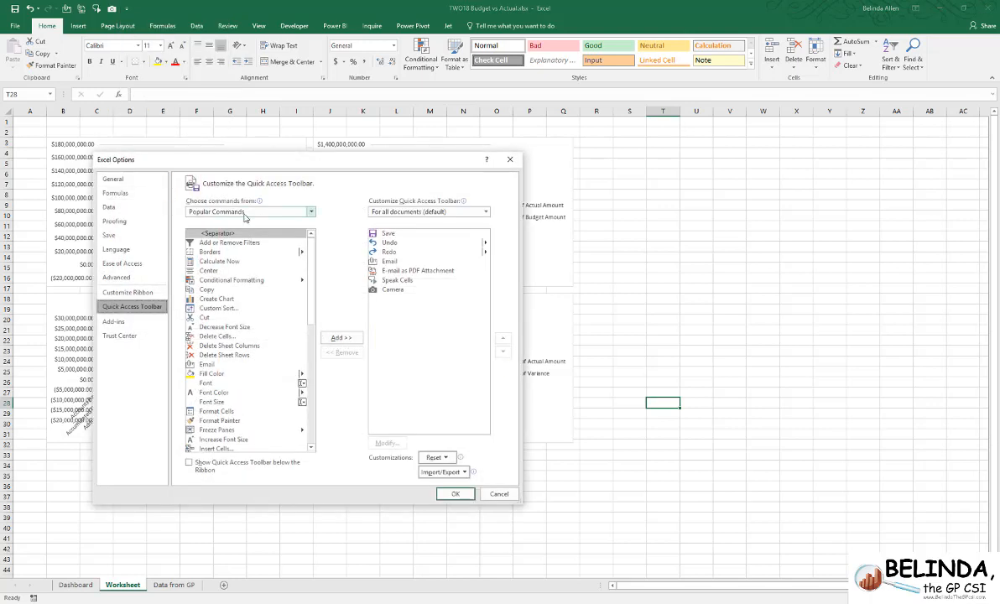
pyautogui.click(245, 214)
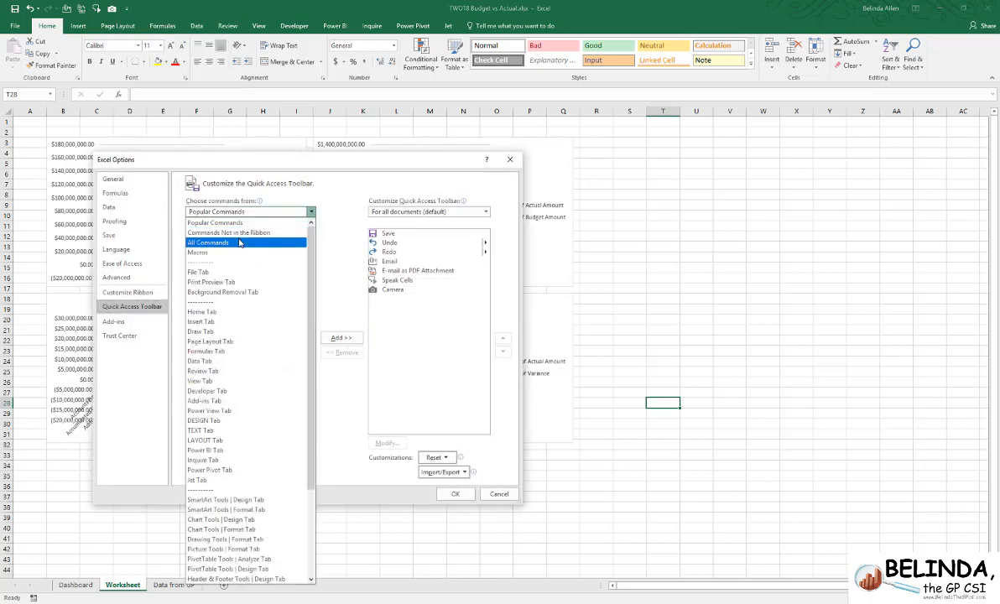
pyautogui.click(241, 243)
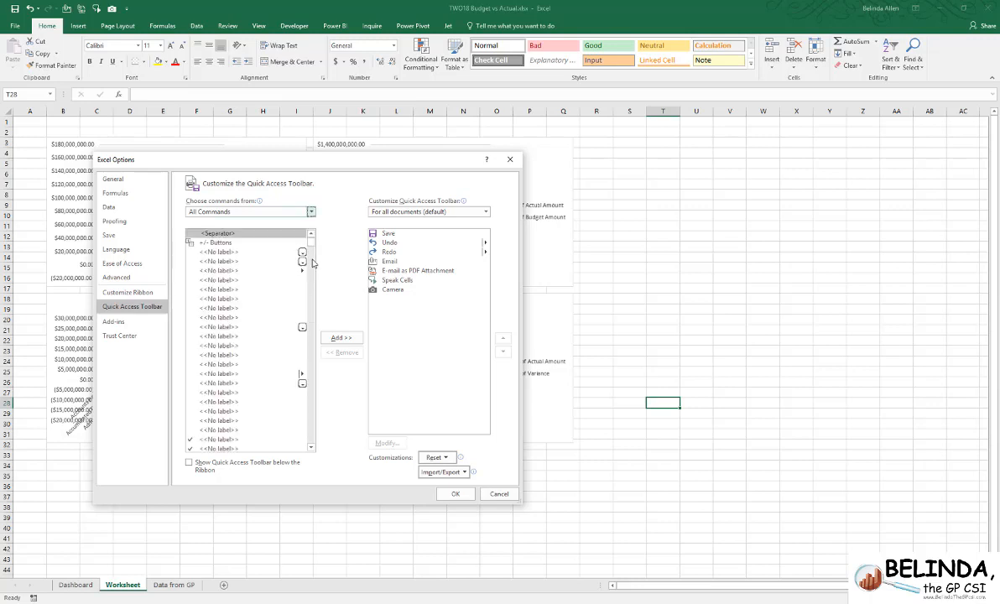
pyautogui.moveTo(310, 239); pyautogui.dragTo(309, 272)
pyautogui.scroll(-8, 251, 336)
pyautogui.click(210, 341)
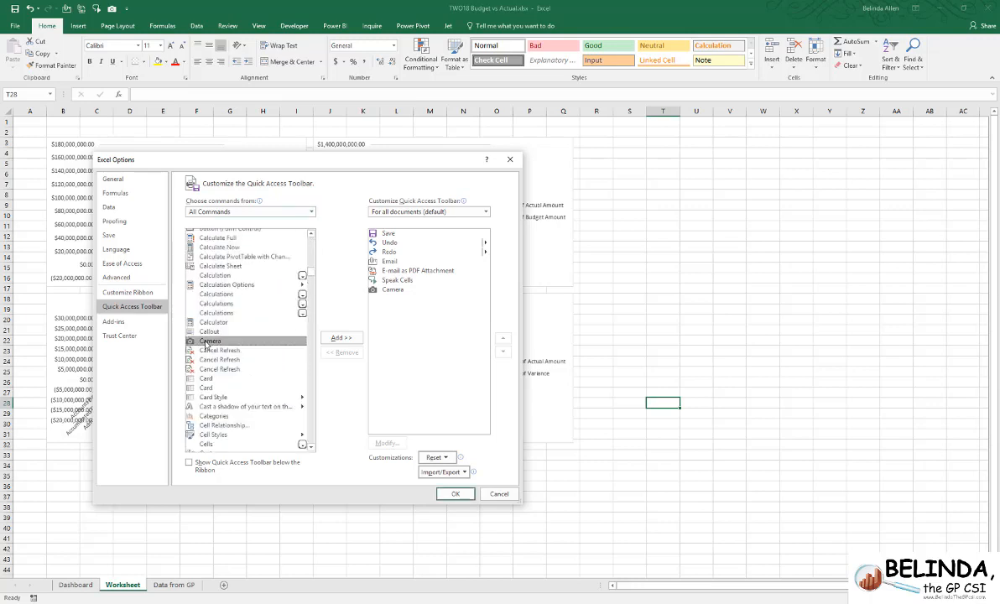
pyautogui.click(499, 494)
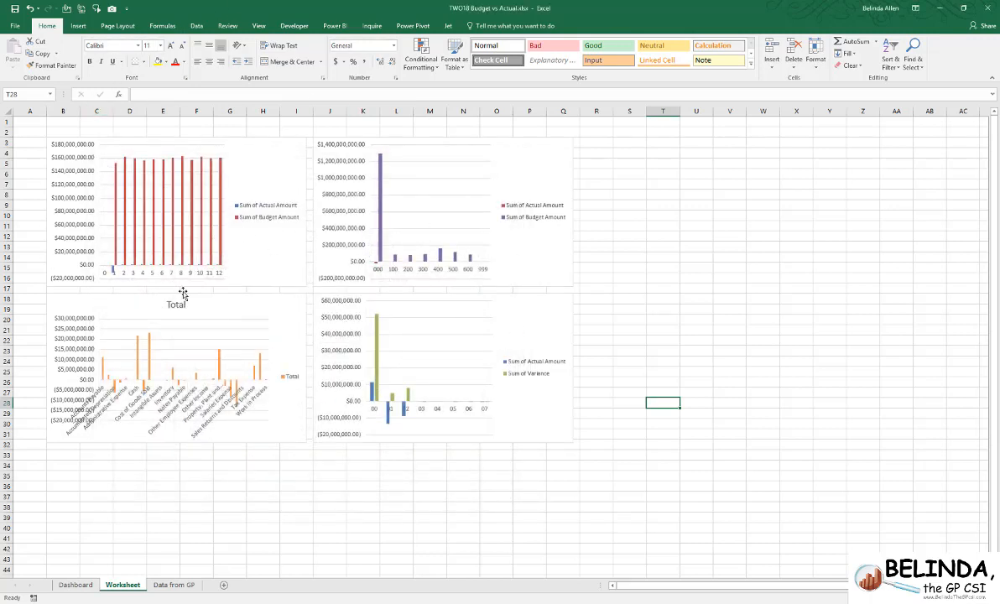
pyautogui.click(520, 163)
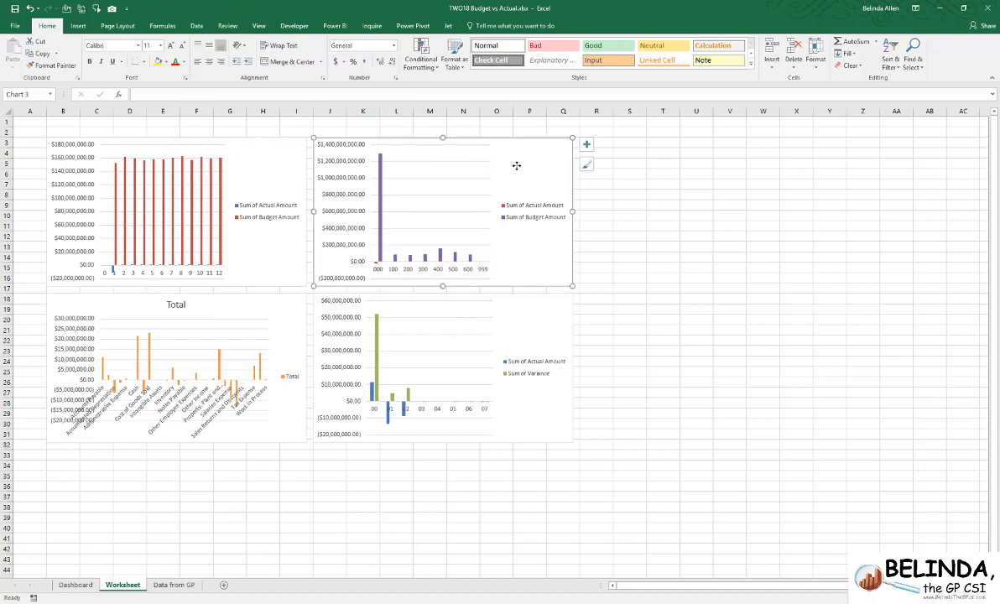
pyautogui.moveTo(522, 163); pyautogui.dragTo(577, 153)
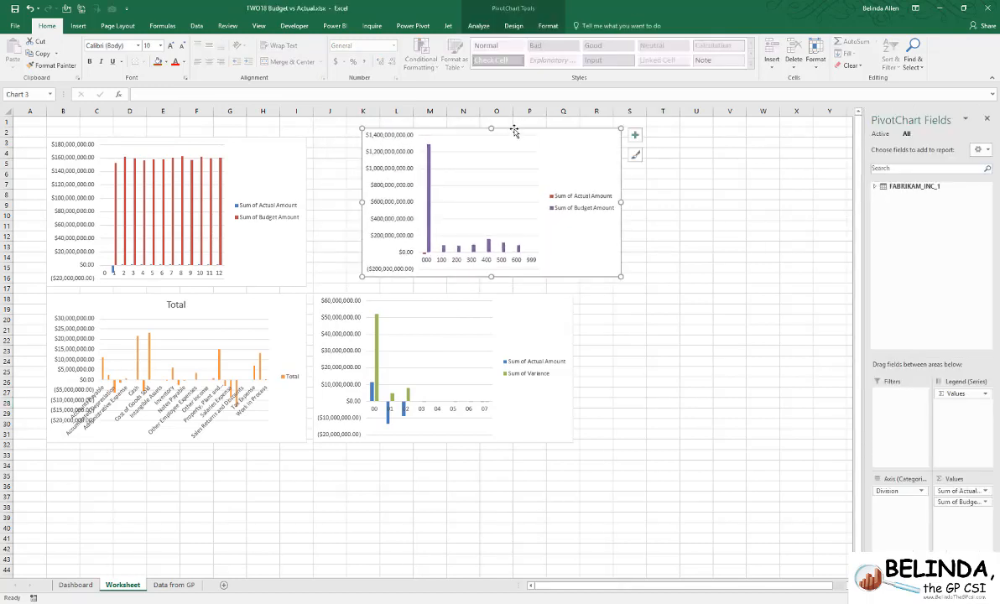
pyautogui.click(31, 8)
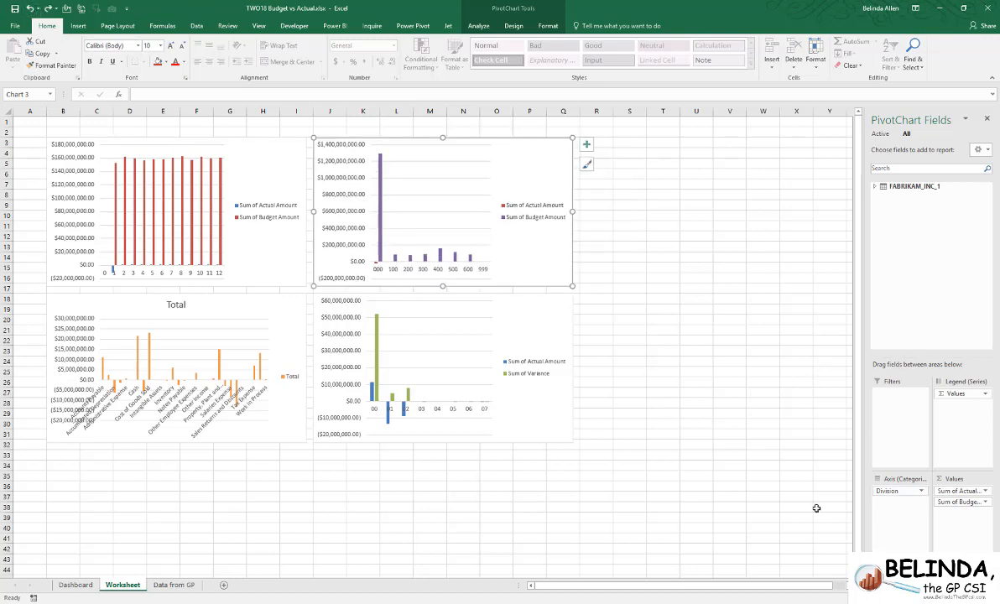
pyautogui.click(695, 486)
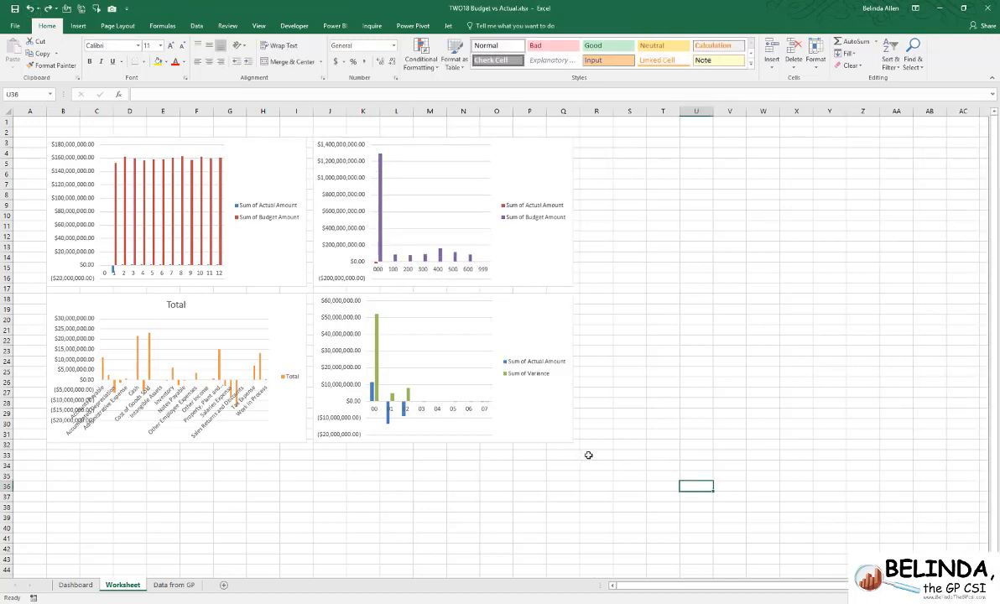
# - Capture range A1:R33 with the four charts as a linked Camera picture and place it on the Dashboard sheet near B5 under the heading
pyautogui.moveTo(592, 457); pyautogui.dragTo(42, 122)
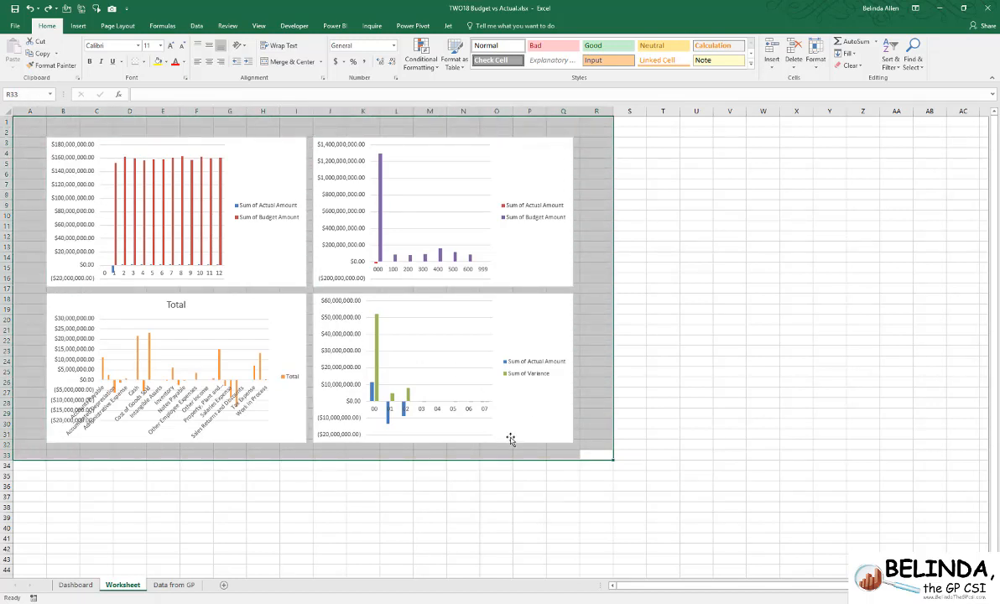
pyautogui.click(112, 10)
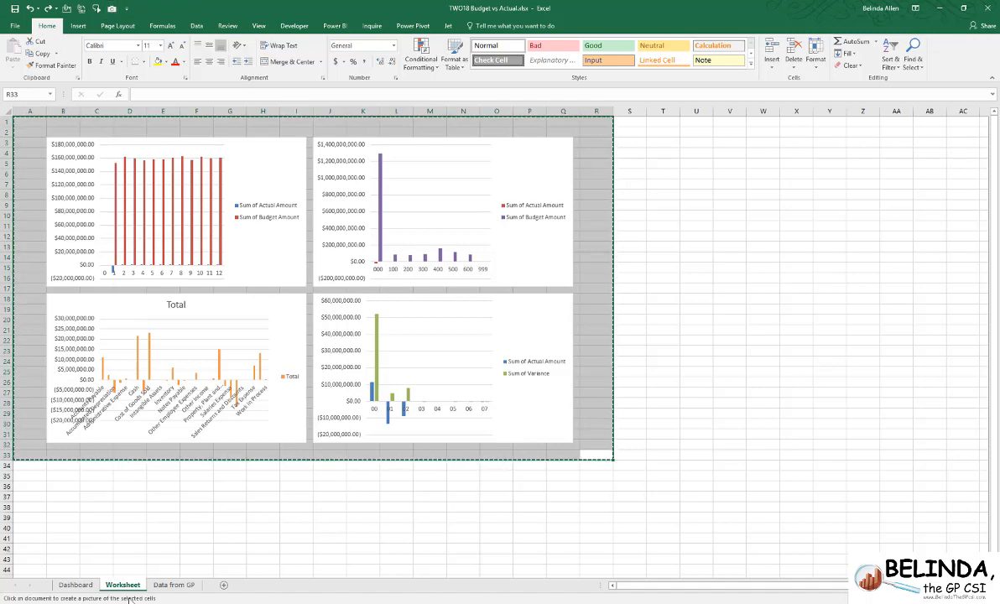
pyautogui.click(77, 586)
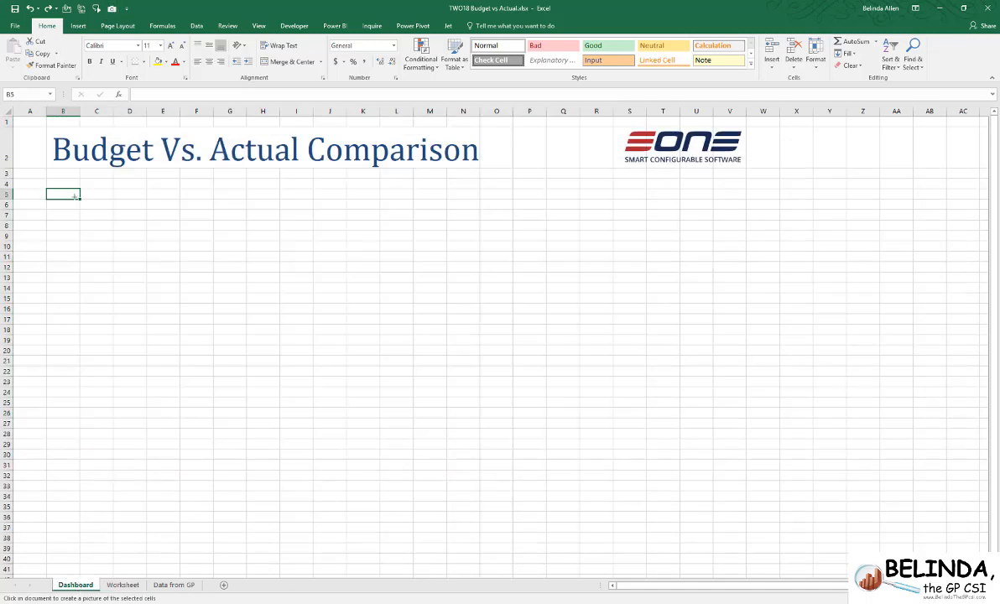
pyautogui.click(68, 192)
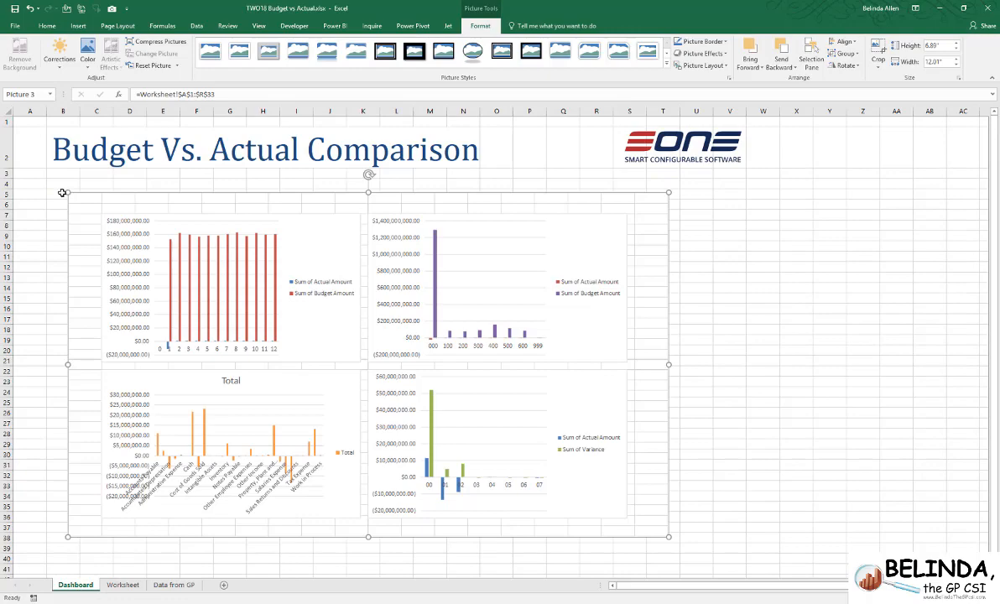
pyautogui.moveTo(186, 196)
pyautogui.mouseDown()
pyautogui.moveTo(306, 216)
pyautogui.moveTo(188, 224)
pyautogui.moveTo(285, 187)
pyautogui.moveTo(274, 214)
pyautogui.moveTo(212, 229)
pyautogui.moveTo(167, 211)
pyautogui.moveTo(193, 189)
pyautogui.moveTo(232, 196)
pyautogui.moveTo(206, 214)
pyautogui.moveTo(193, 203)
pyautogui.mouseUp()
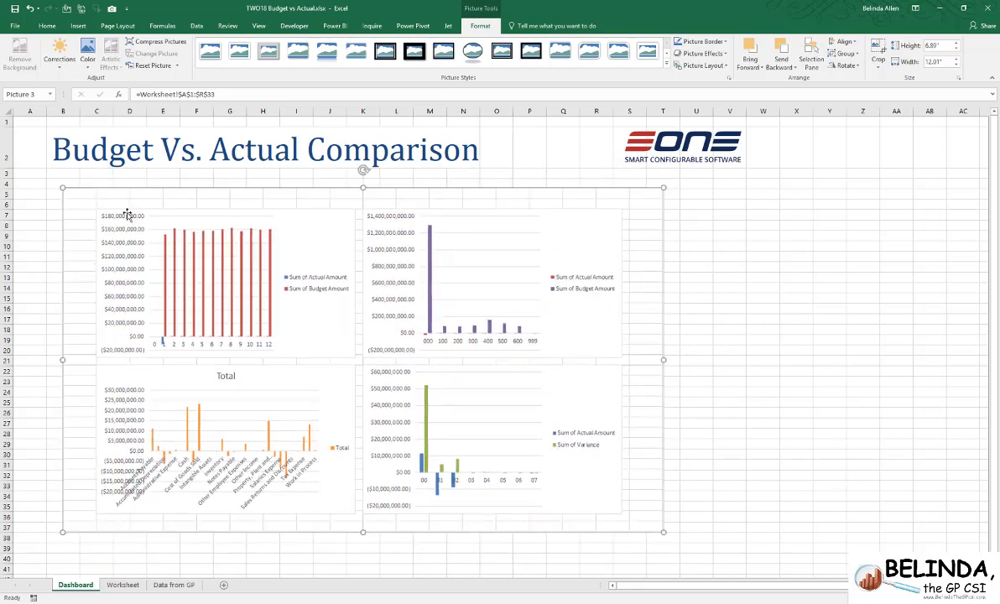
# - Hide the gridlines on the Worksheet sheet and align the Dashboard's linked chart picture with the heading, starting at B4
pyautogui.click(122, 585)
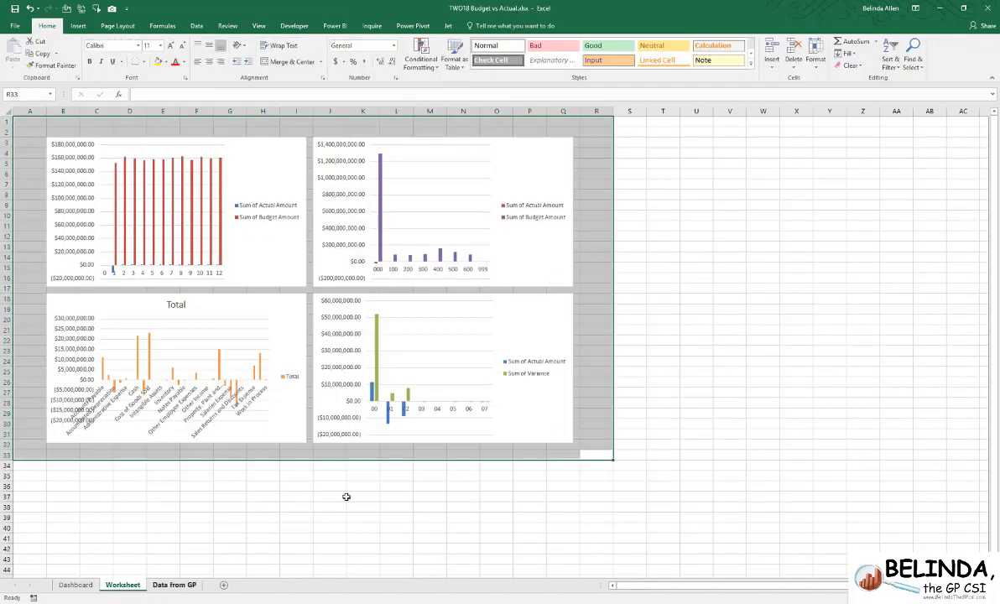
pyautogui.click(259, 26)
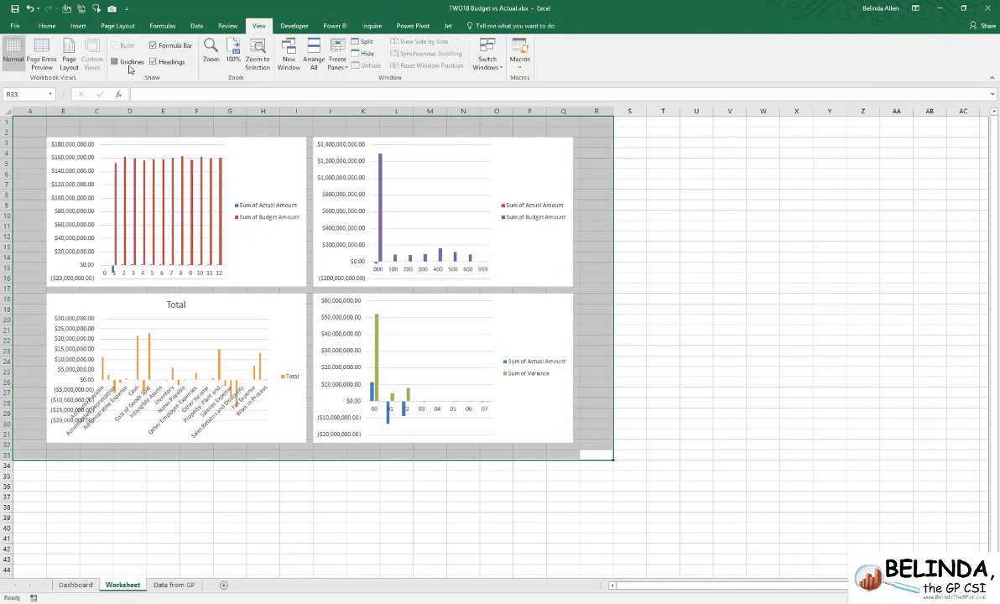
pyautogui.click(75, 584)
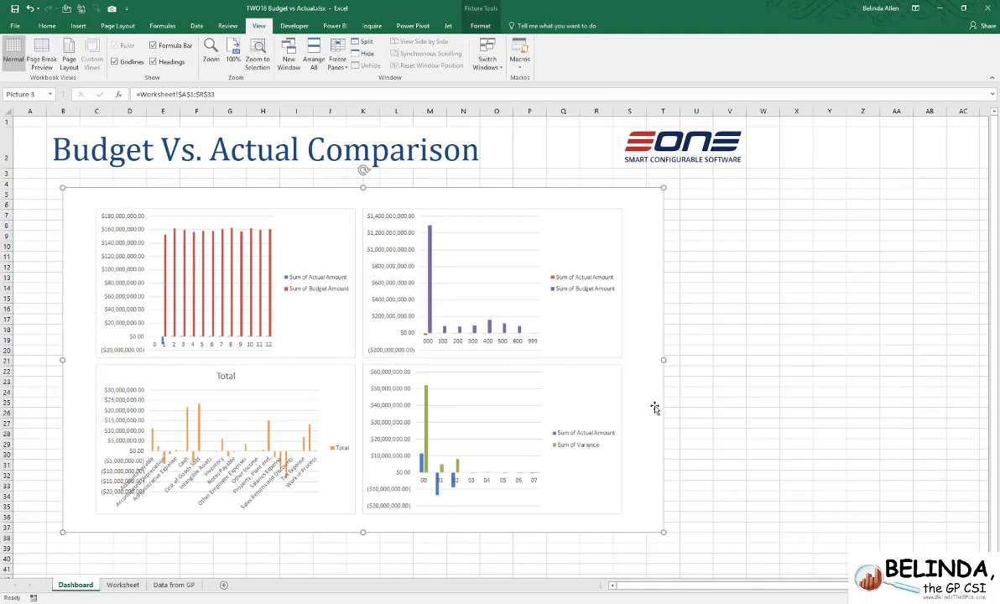
pyautogui.moveTo(652, 393); pyautogui.dragTo(628, 397)
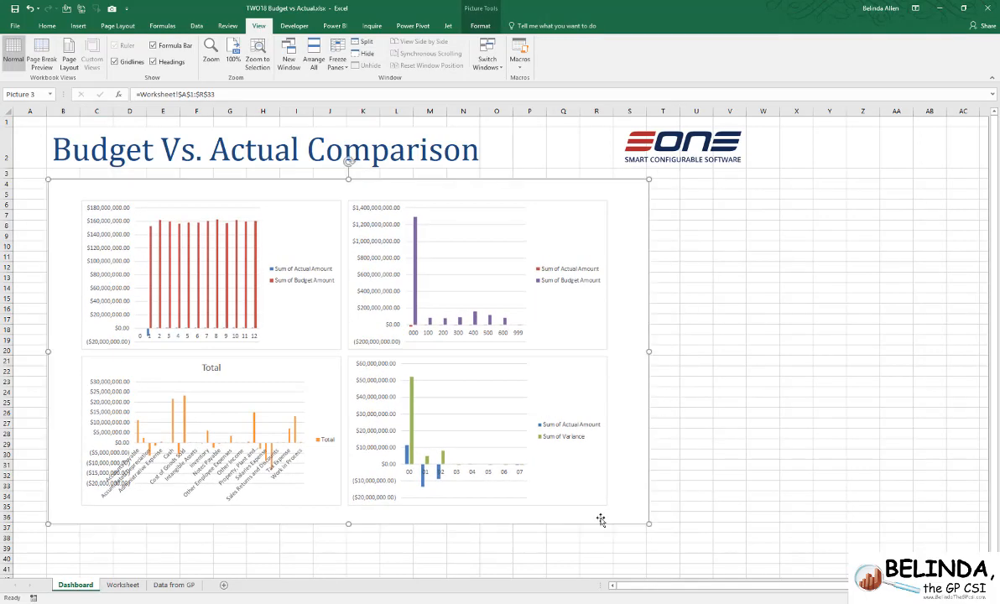
# - Insert slicers for Department, Division, Category and Budget ID from the Period ID chart on the Worksheet sheet
pyautogui.click(122, 584)
pyautogui.click(787, 406)
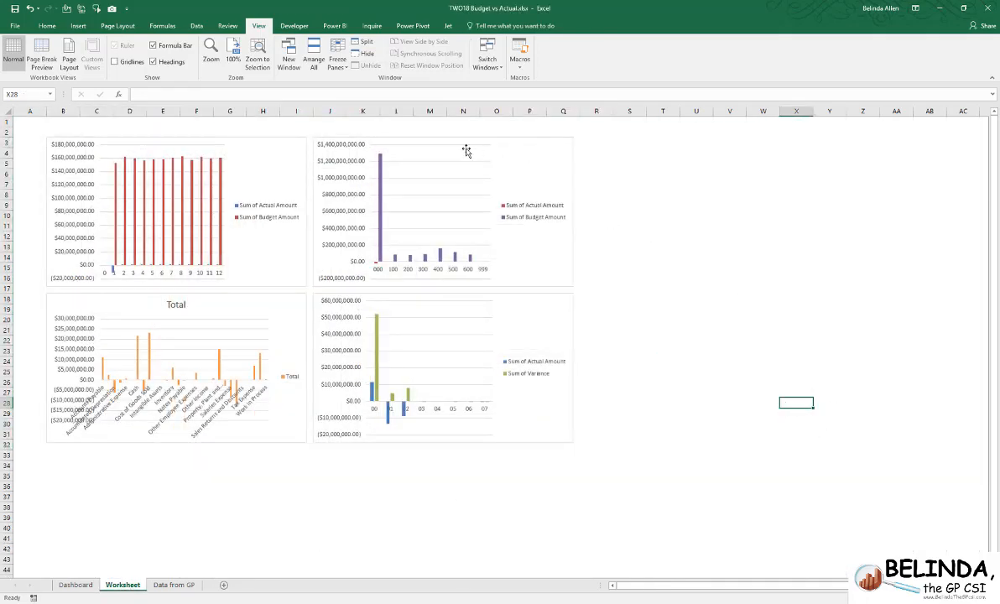
pyautogui.click(275, 144)
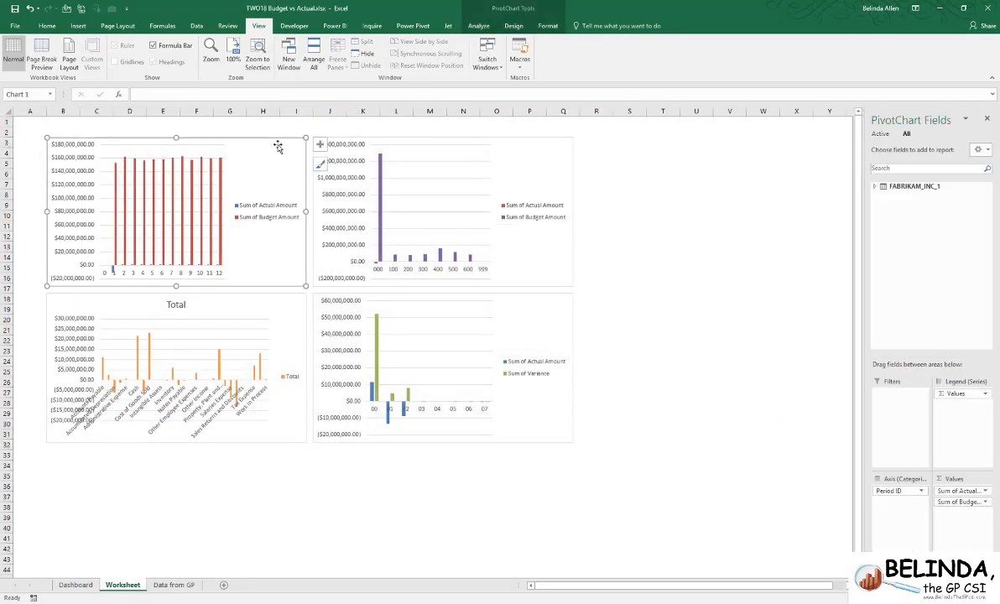
pyautogui.click(479, 26)
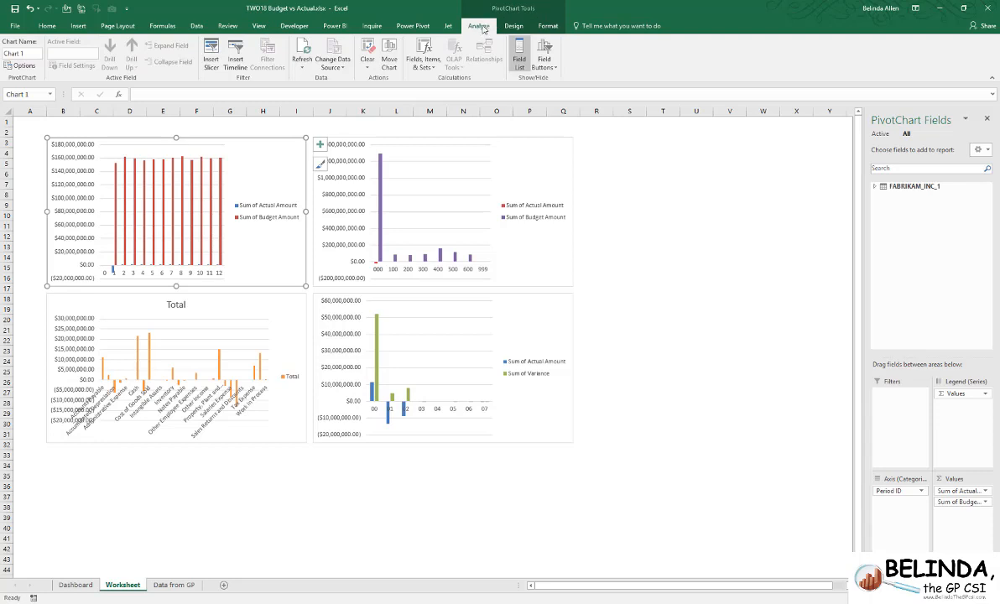
pyautogui.click(211, 55)
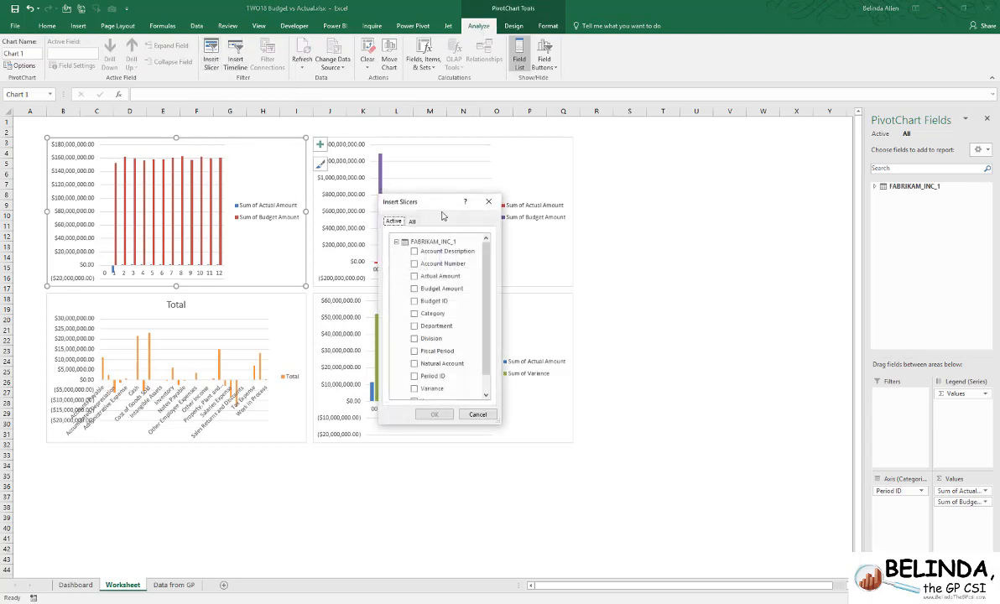
pyautogui.moveTo(436, 203); pyautogui.dragTo(656, 168)
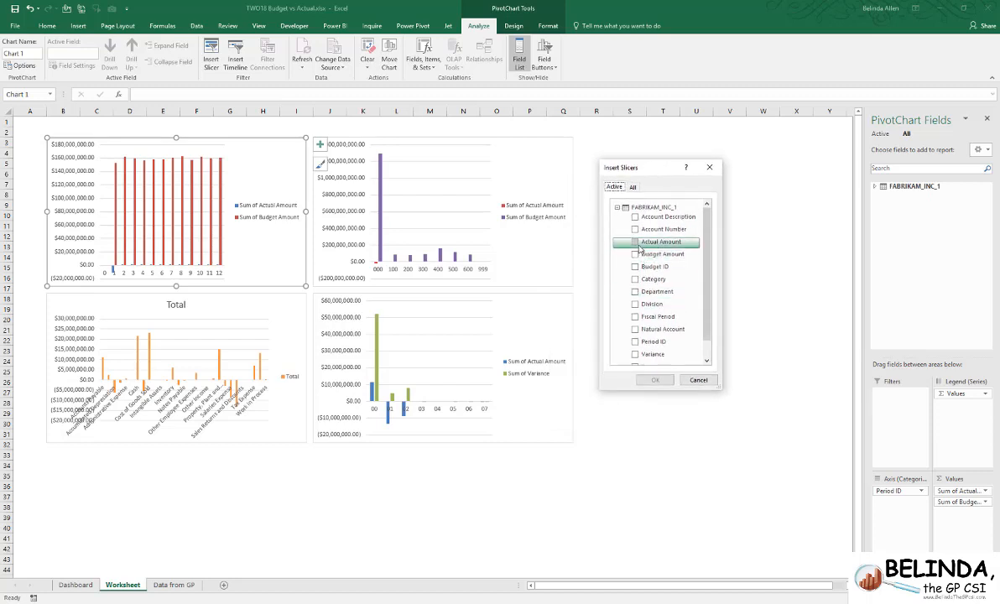
pyautogui.click(635, 292)
pyautogui.click(634, 306)
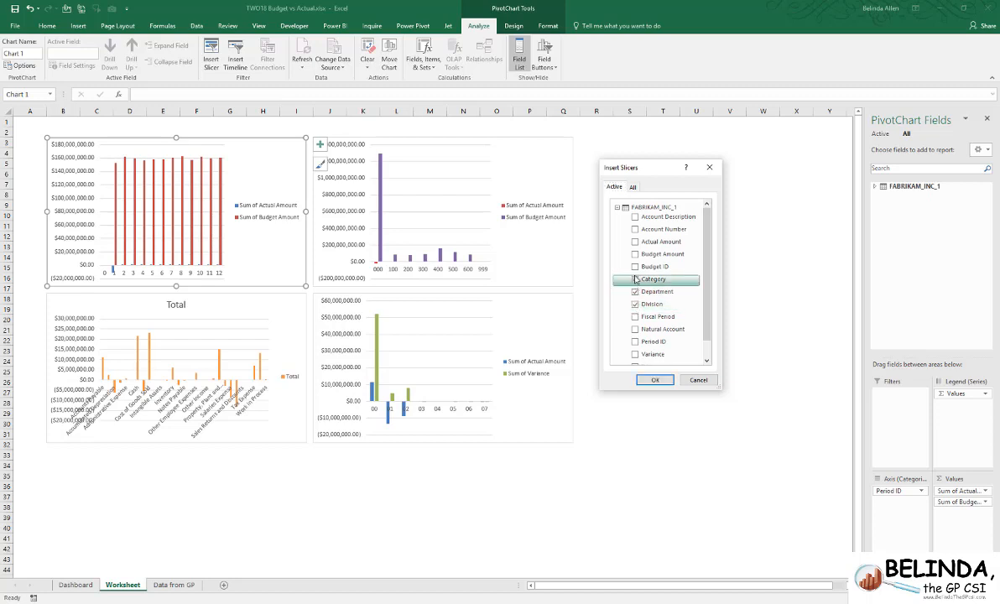
pyautogui.click(635, 279)
pyautogui.click(635, 266)
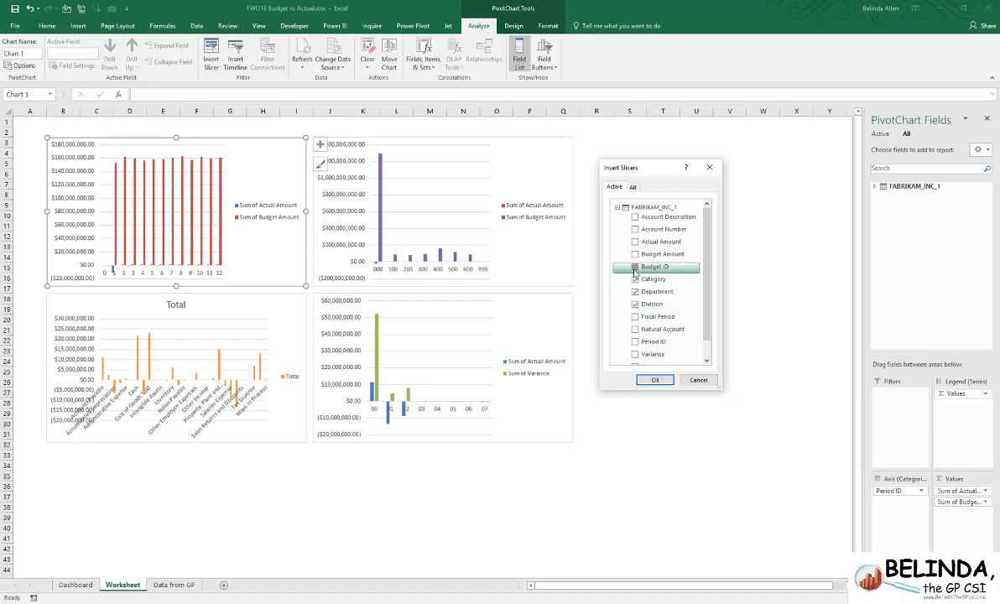
pyautogui.click(655, 381)
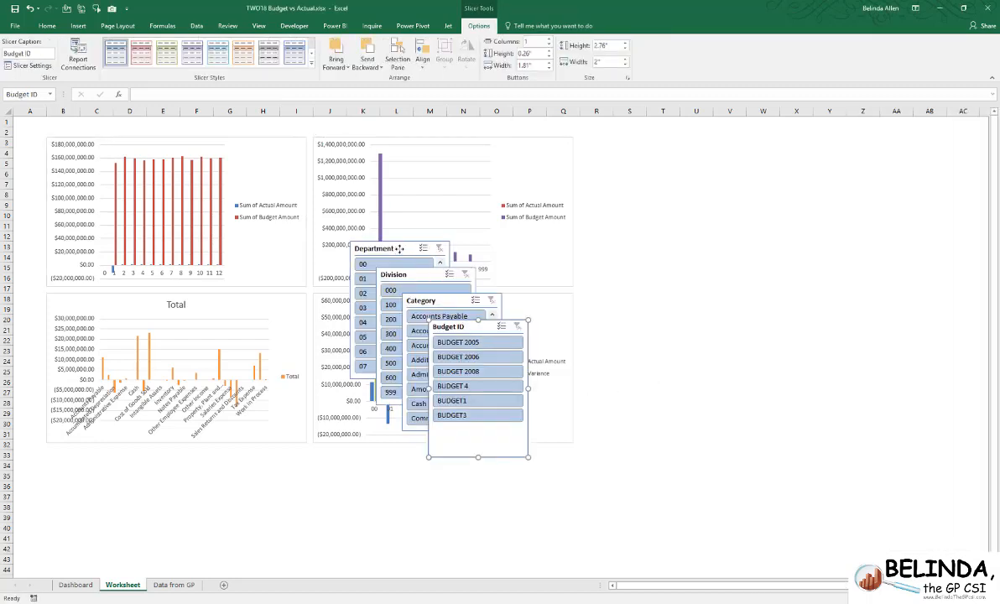
# - Arrange the slicers in a two-by-two grid beside the charts, with Department and Division above Category and Budget ID
pyautogui.moveTo(399, 249); pyautogui.dragTo(662, 167)
pyautogui.moveTo(417, 275); pyautogui.dragTo(764, 164)
pyautogui.moveTo(423, 298); pyautogui.dragTo(630, 304)
pyautogui.moveTo(474, 328); pyautogui.dragTo(768, 312)
pyautogui.moveTo(650, 312); pyautogui.dragTo(652, 311)
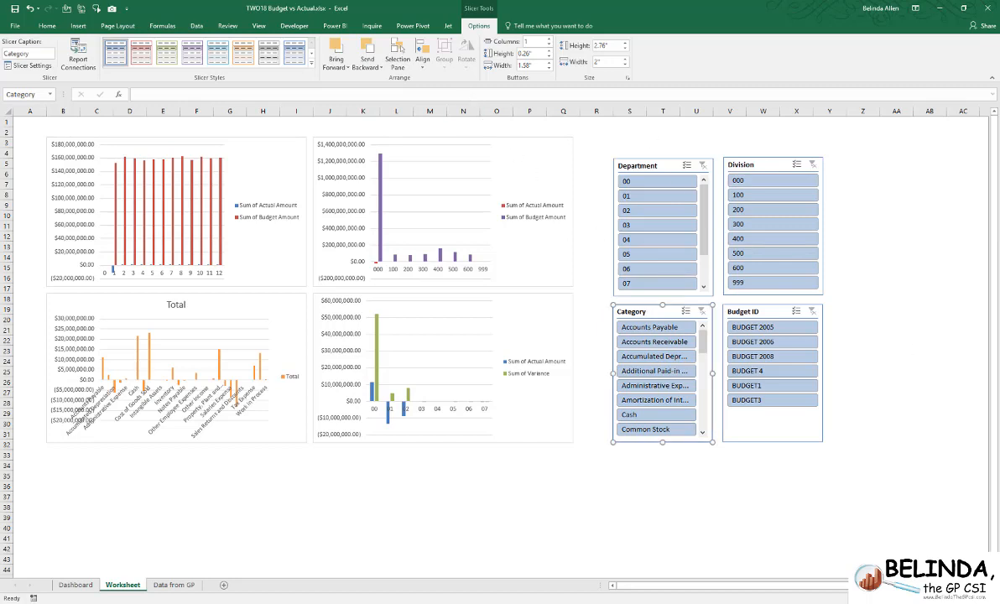
# - Move the Department, Division, Category and Budget ID slicers together from the Worksheet sheet to the Dashboard, beside the linked chart picture
pyautogui.click(891, 370)
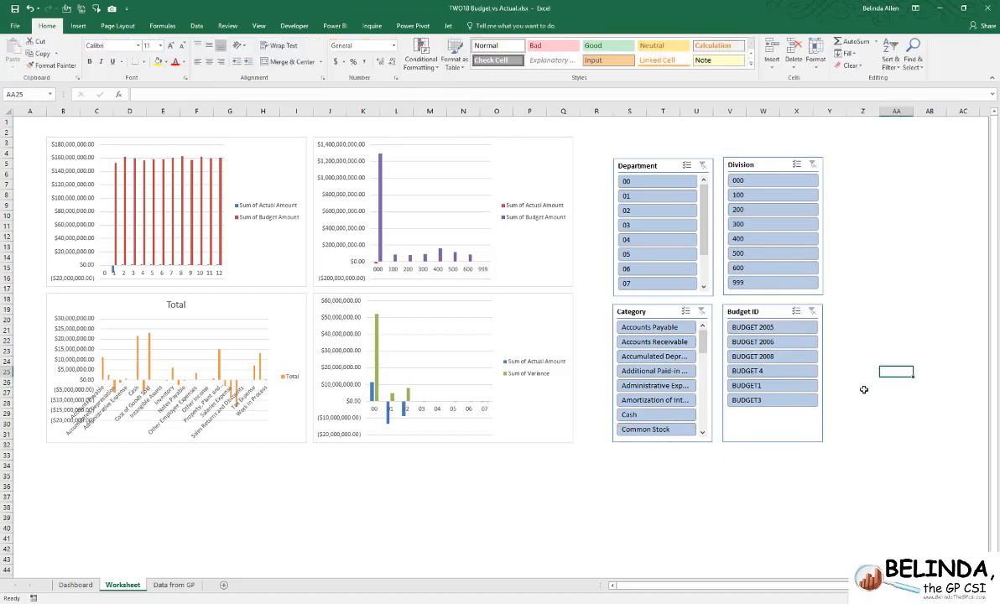
pyautogui.click(763, 313)
pyautogui.keyDown('ctrl'); pyautogui.click(669, 311); pyautogui.keyUp('ctrl')
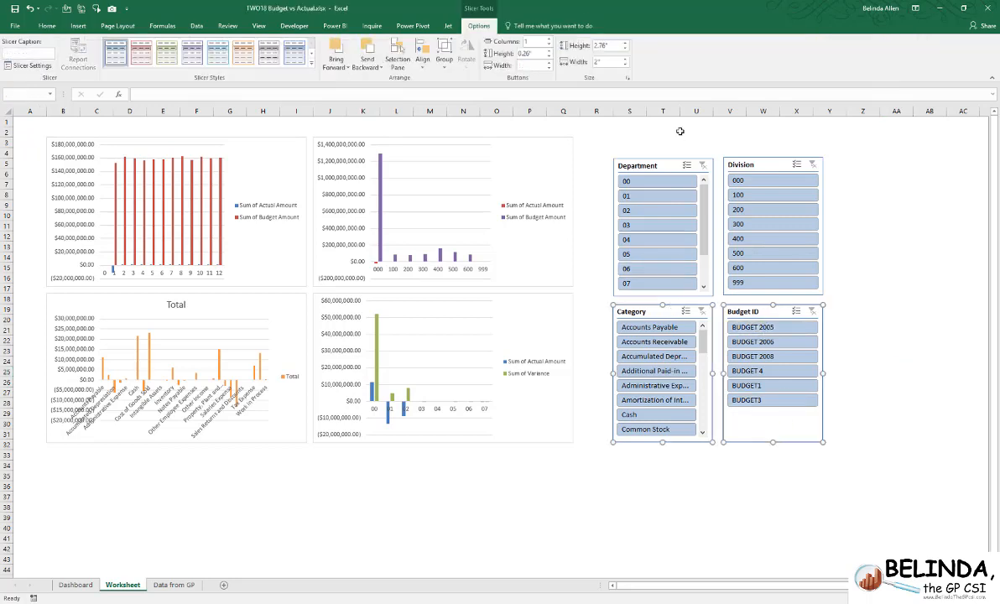
pyautogui.keyDown('ctrl'); pyautogui.click(669, 172); pyautogui.keyUp('ctrl')
pyautogui.keyDown('ctrl'); pyautogui.click(778, 167); pyautogui.keyUp('ctrl')
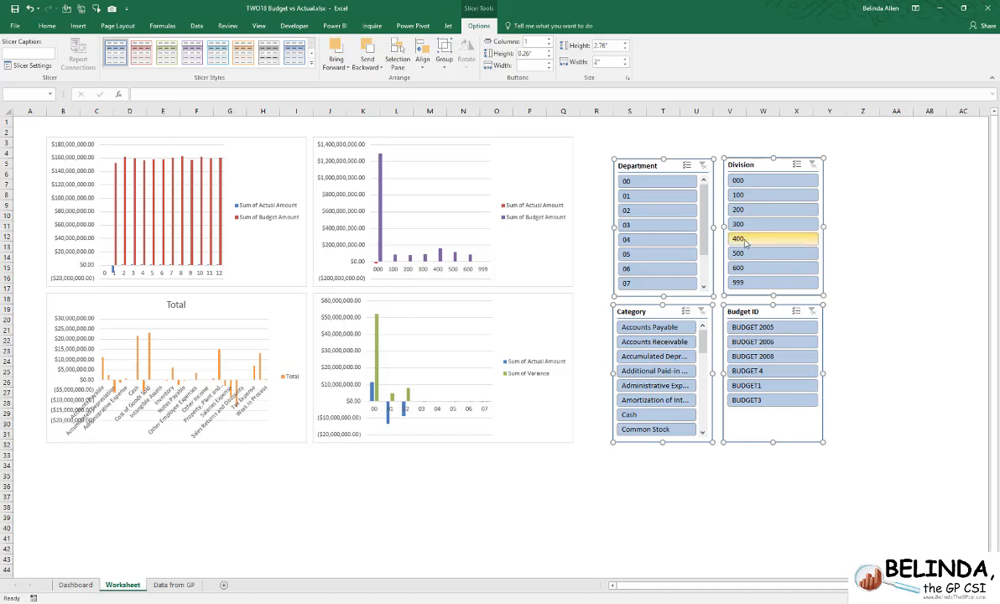
pyautogui.press('Delete')
pyautogui.click(87, 586)
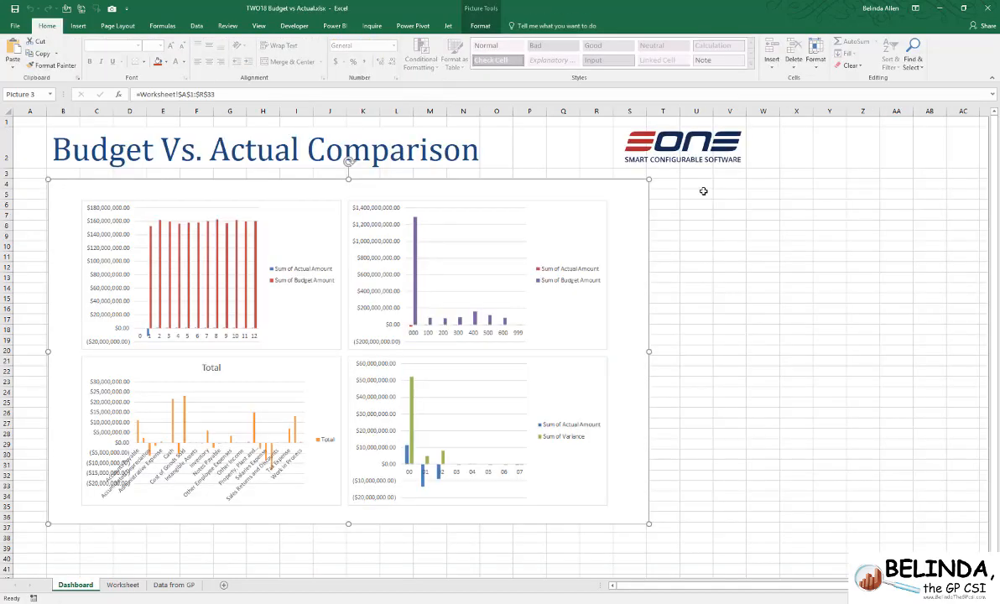
pyautogui.click(694, 187)
pyautogui.hotkey('ctrl', 'v')
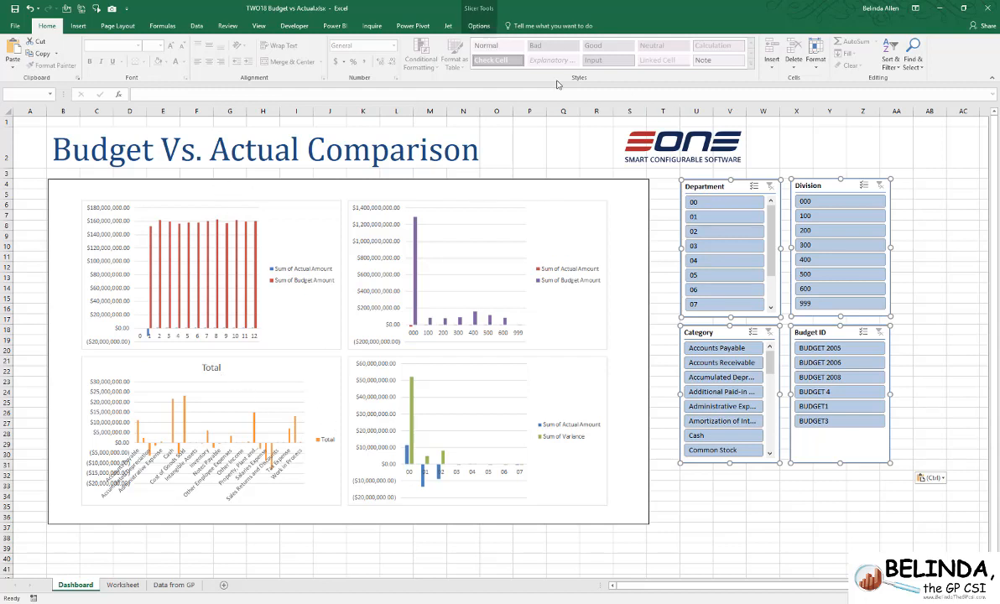
# - Set all four Dashboard slicers to hide items with no data
pyautogui.click(478, 26)
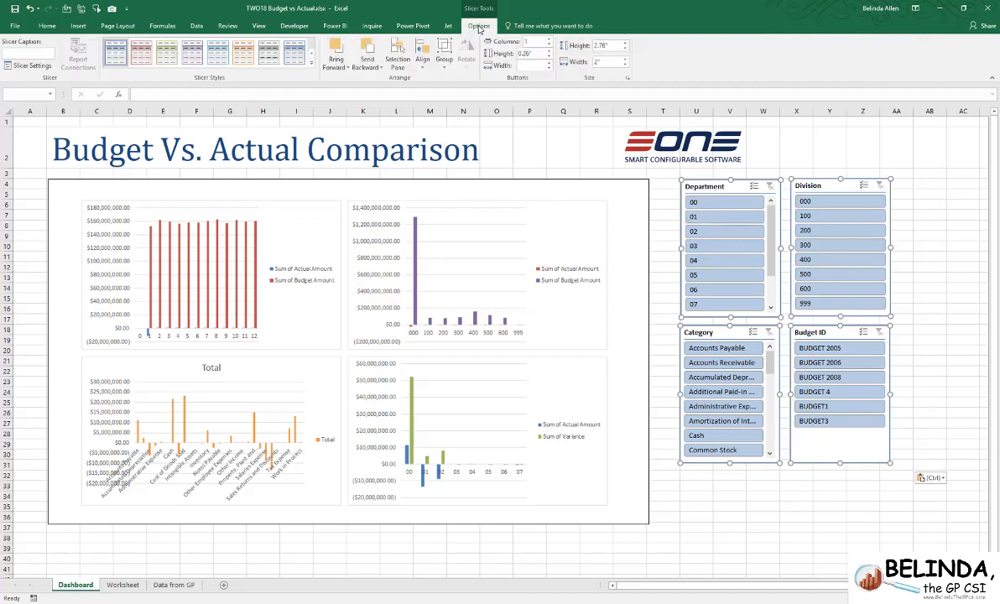
pyautogui.click(28, 66)
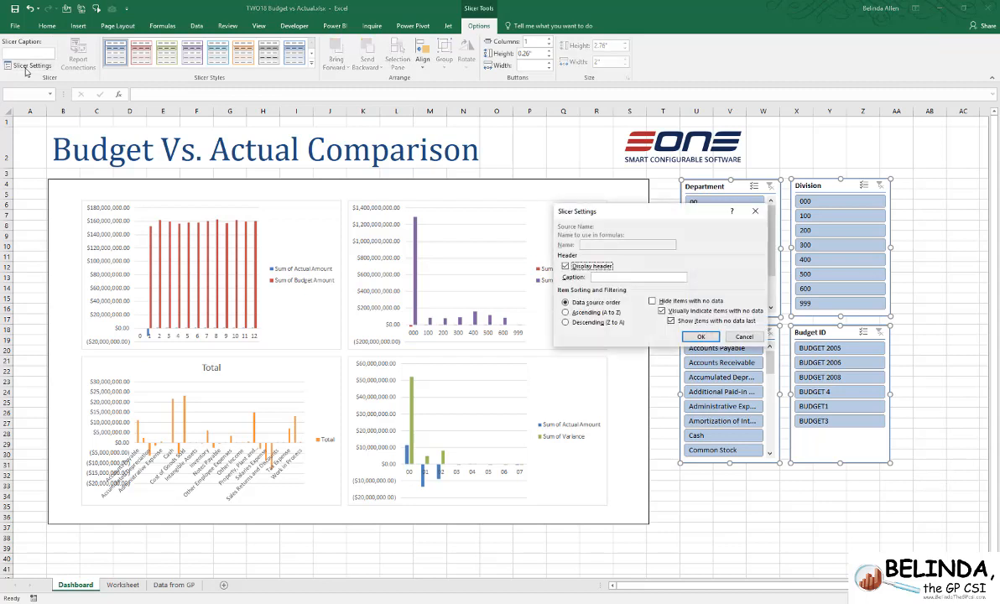
pyautogui.click(706, 303)
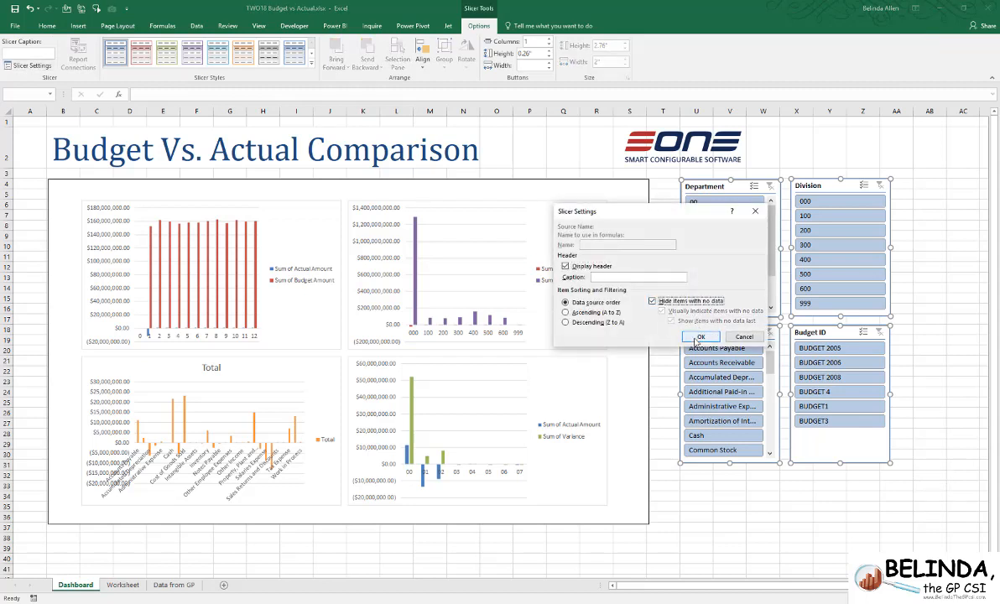
pyautogui.click(699, 336)
pyautogui.click(724, 515)
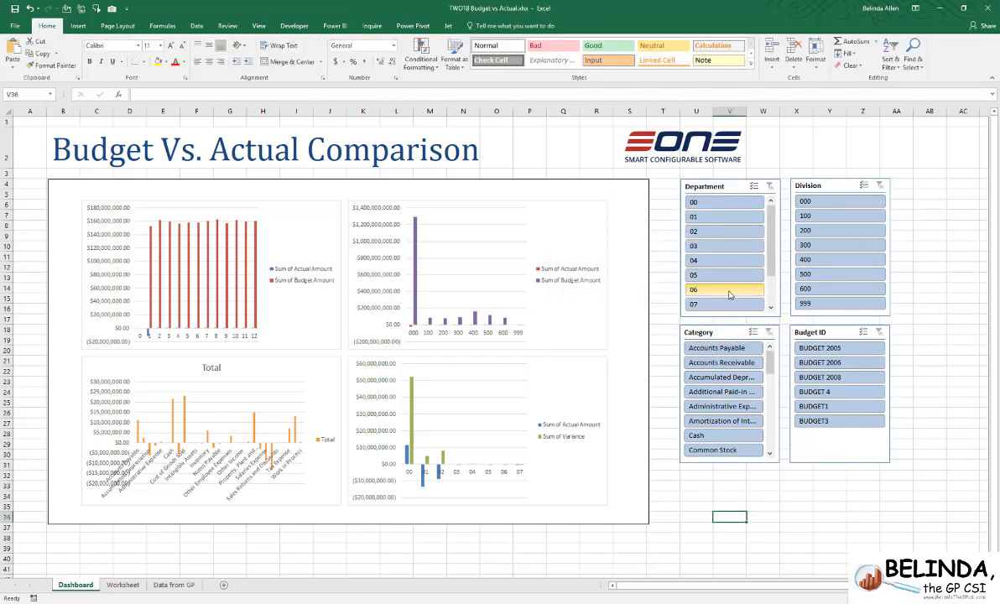
# - Connect the Department slicer to Chart 1, Chart 2, Chart 3 and Chart 4
pyautogui.click(729, 190)
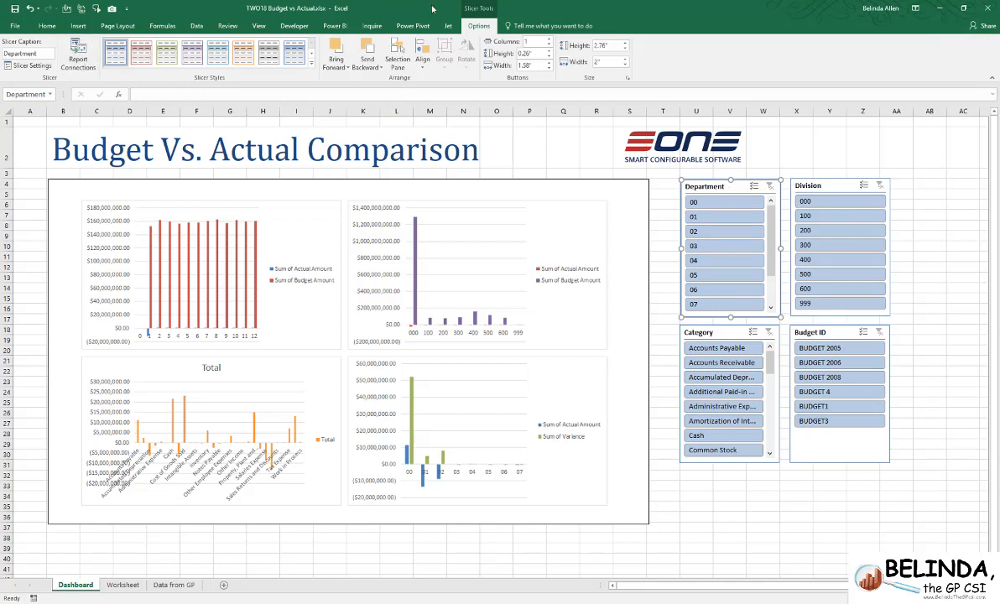
pyautogui.click(78, 57)
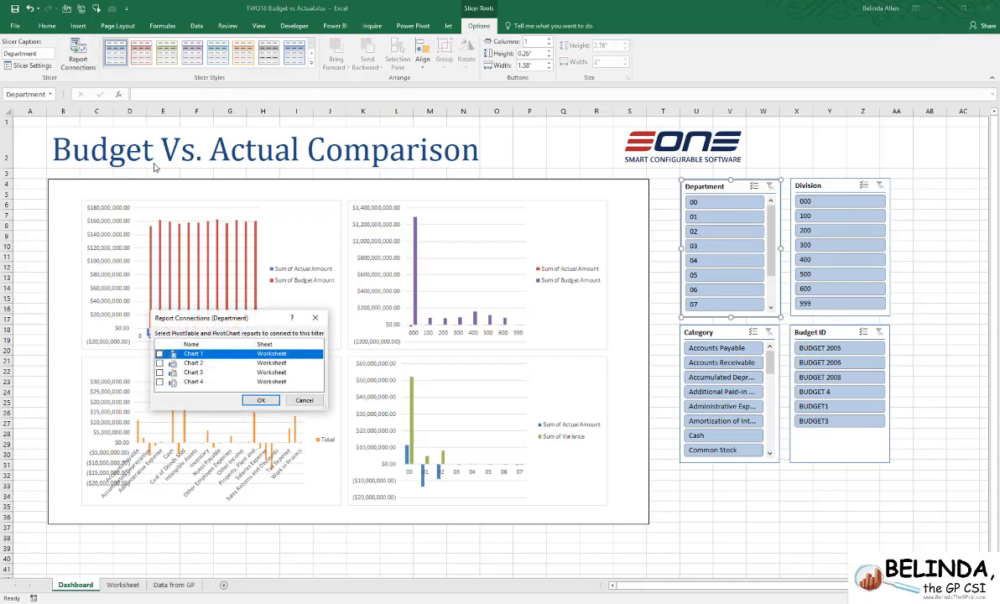
pyautogui.click(159, 365)
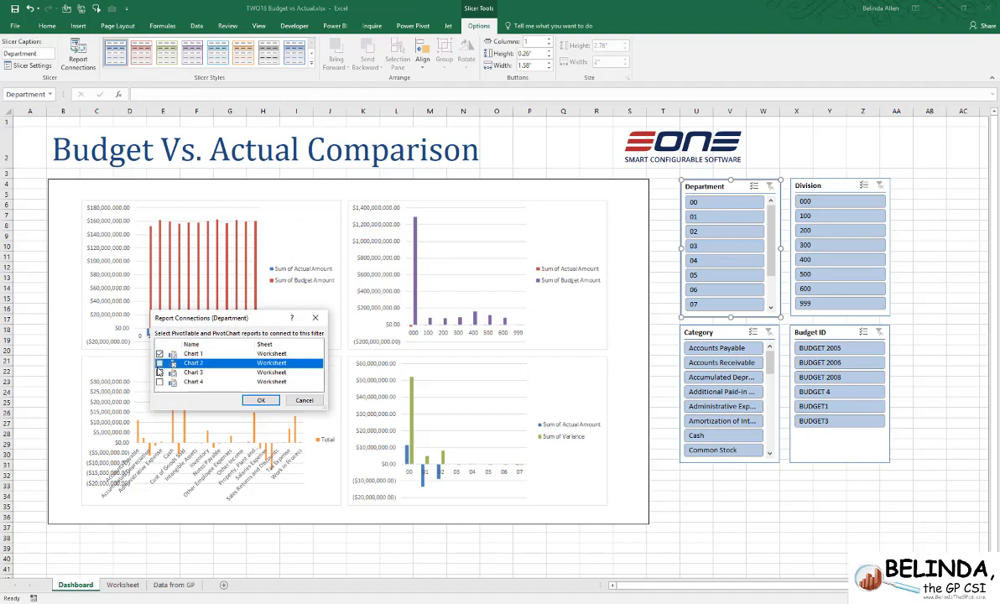
pyautogui.click(159, 372)
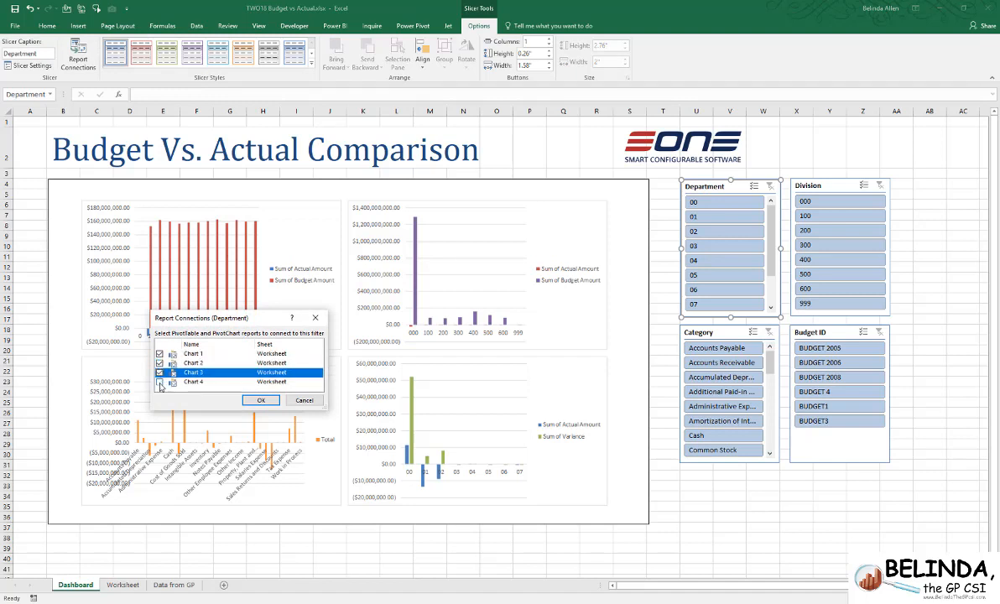
pyautogui.click(159, 382)
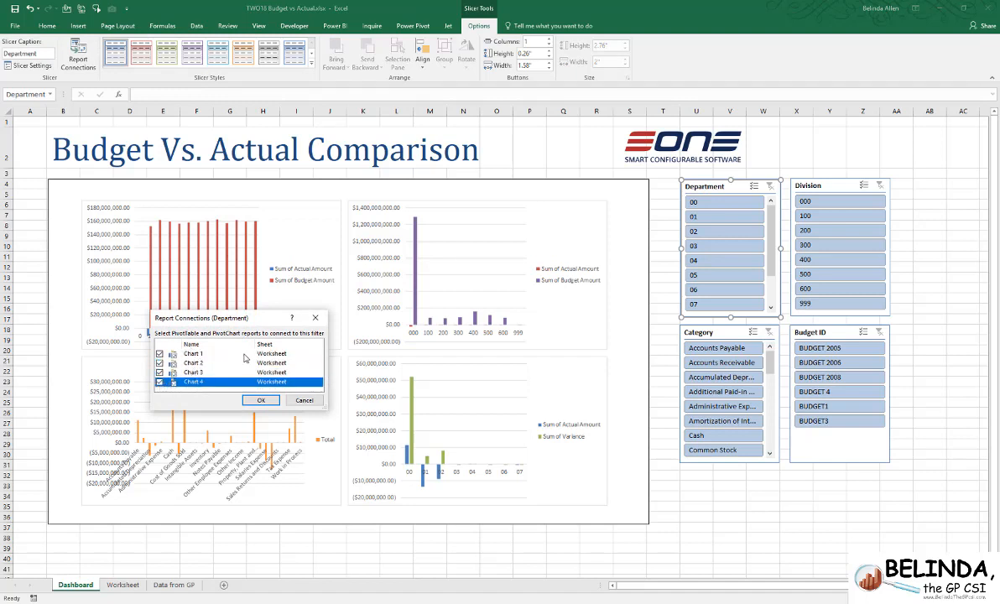
pyautogui.click(260, 400)
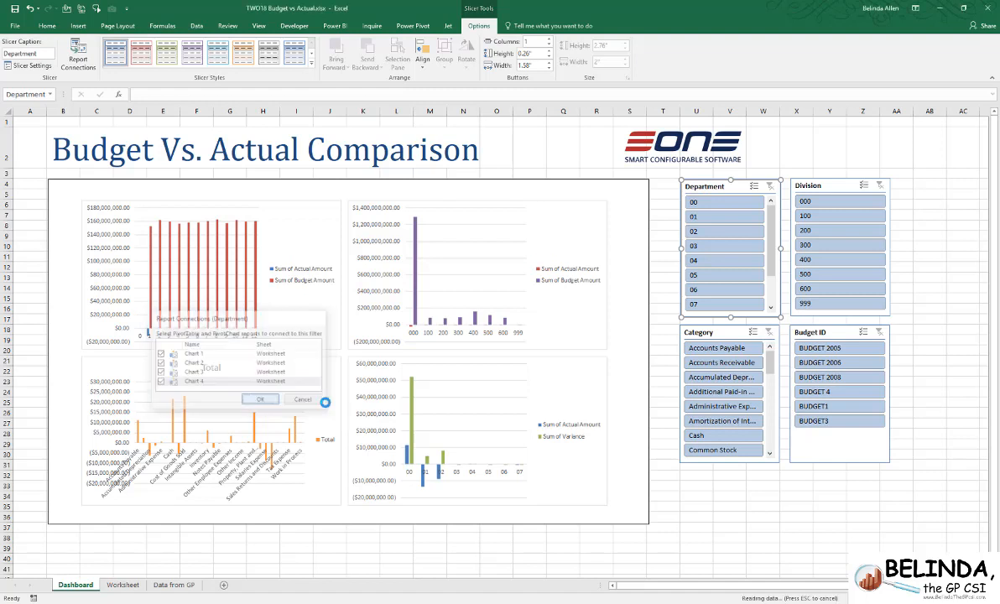
# - Connect the Division slicer to Chart 1, Chart 2, Chart 3 and Chart 4
pyautogui.click(837, 185)
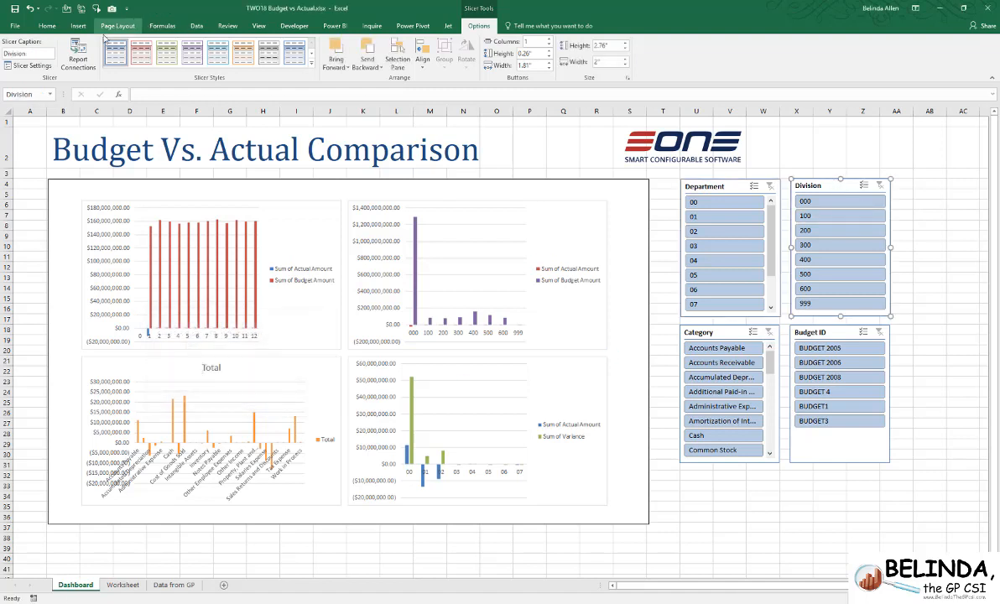
pyautogui.click(78, 58)
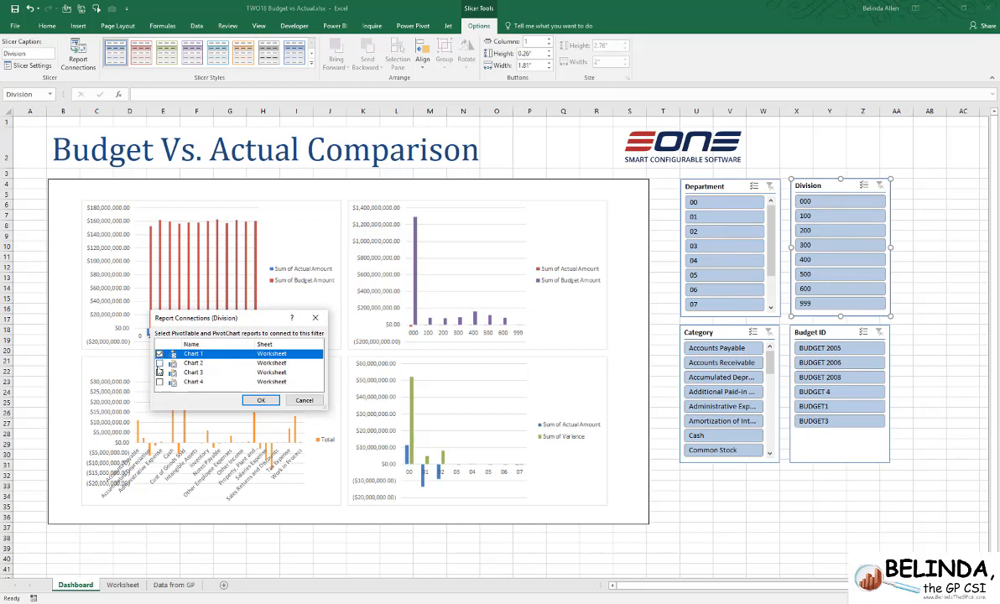
pyautogui.click(160, 363)
pyautogui.click(159, 373)
pyautogui.click(159, 381)
pyautogui.click(261, 400)
# - Connect the remaining Category and Budget ID slicers to Chart 1, Chart 2, Chart 3 and Chart 4
pyautogui.click(830, 333)
pyautogui.click(78, 59)
pyautogui.click(159, 354)
pyautogui.click(159, 363)
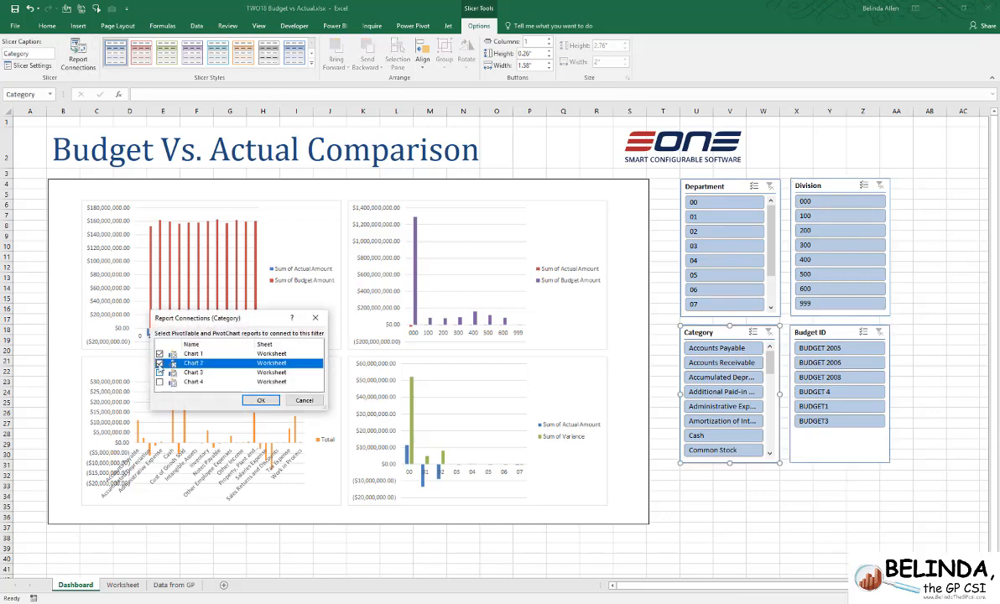
pyautogui.click(160, 372)
pyautogui.click(159, 382)
pyautogui.click(261, 400)
pyautogui.click(829, 497)
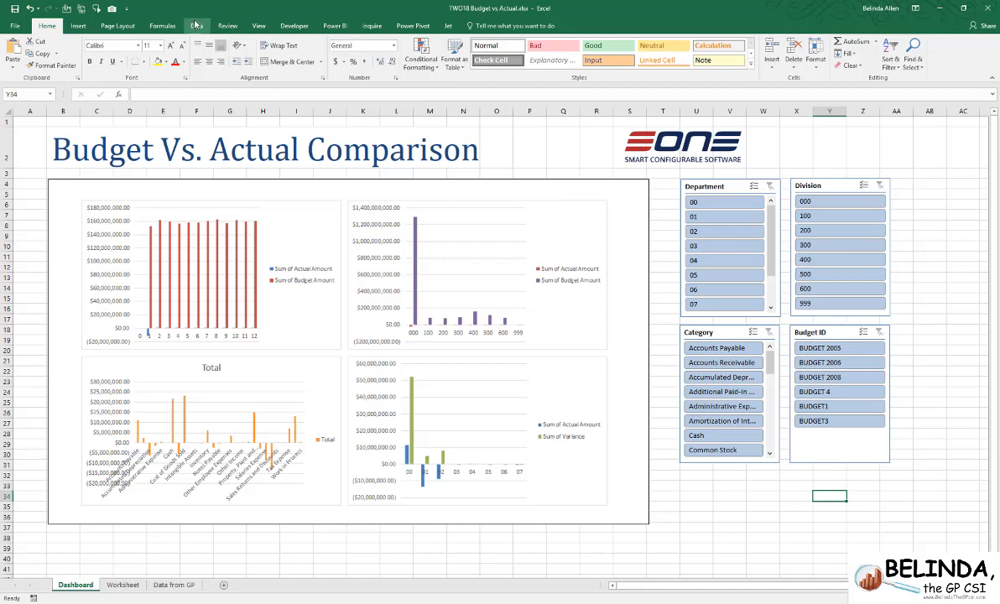
# - Hide the gridlines on the Dashboard sheet
pyautogui.click(258, 26)
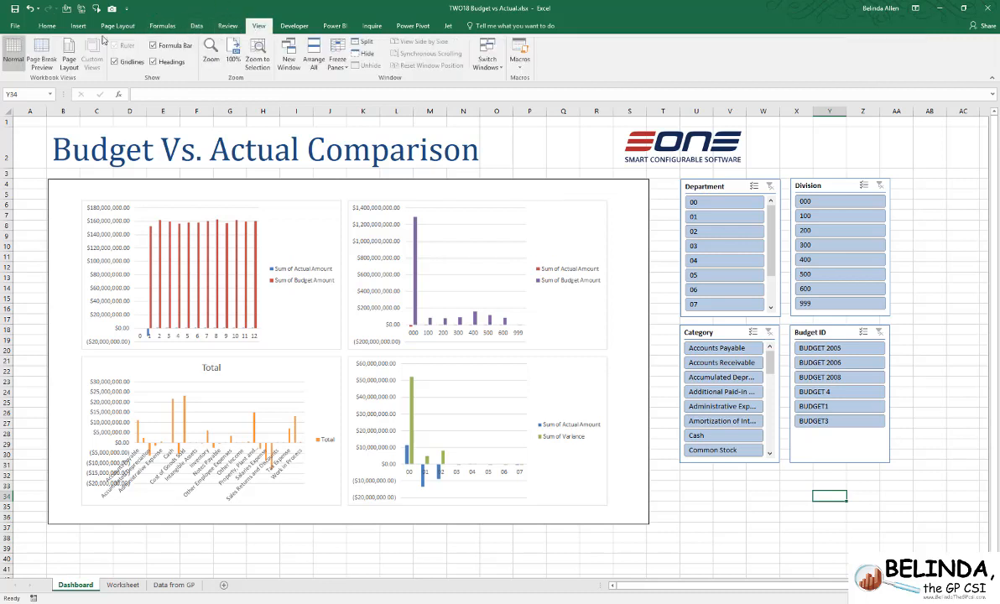
pyautogui.click(115, 62)
pyautogui.click(729, 537)
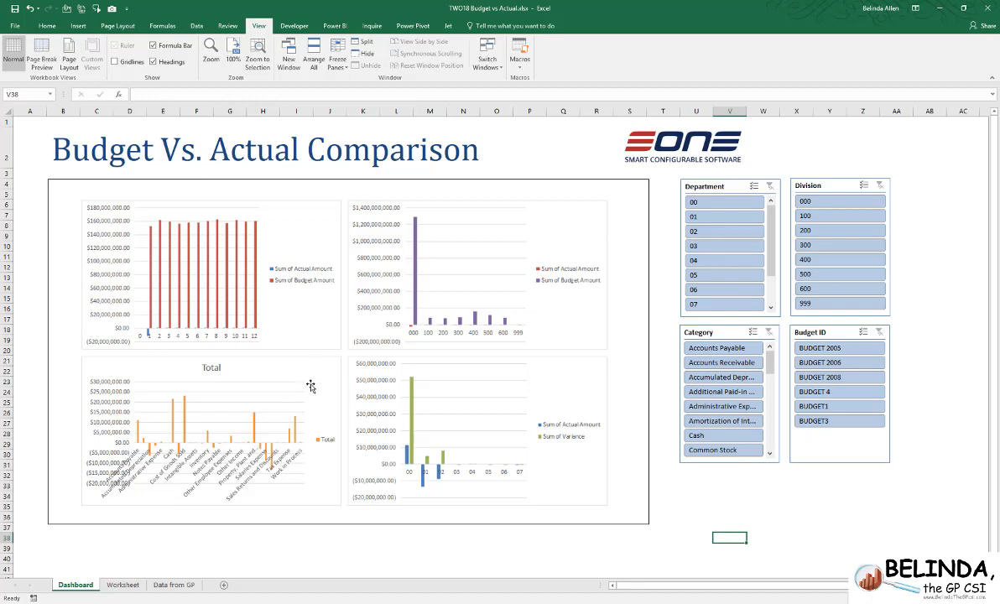
# - Nudge the linked chart picture slightly down and to the left, and filter the dashboard to BUDGET 4
pyautogui.moveTo(335, 268)
pyautogui.mouseDown()
pyautogui.moveTo(315, 259)
pyautogui.moveTo(334, 282)
pyautogui.mouseUp()
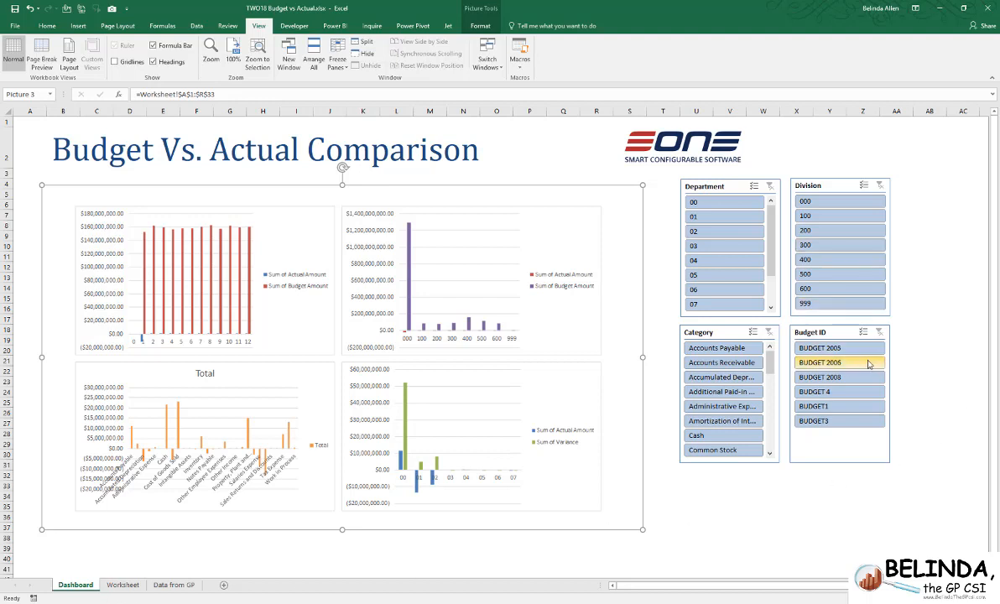
pyautogui.click(832, 394)
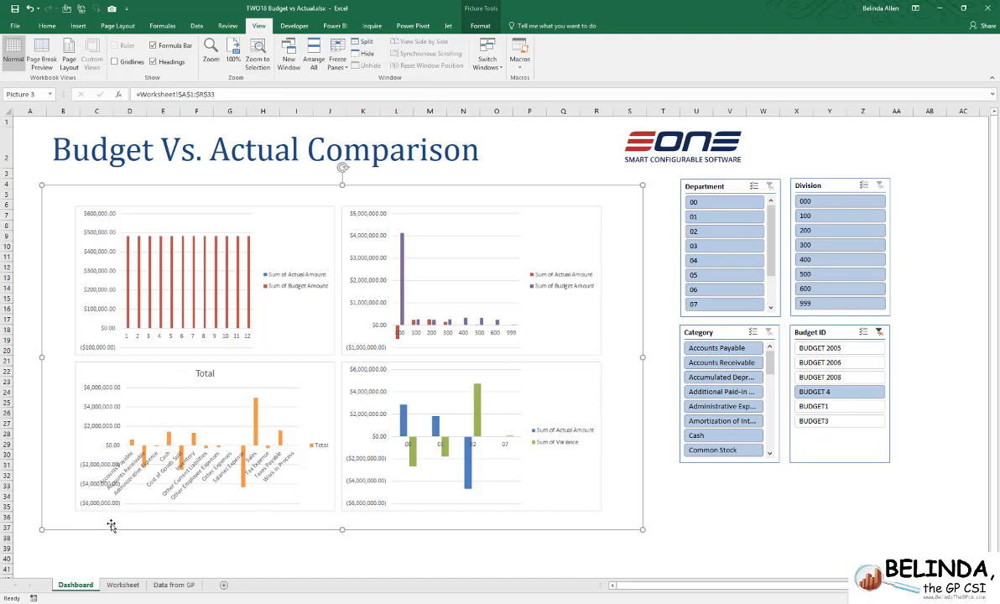
# - Add the chart title "Summary vs Actual by Period" to the Period ID chart on the Worksheet sheet and check it on the Dashboard
pyautogui.click(122, 585)
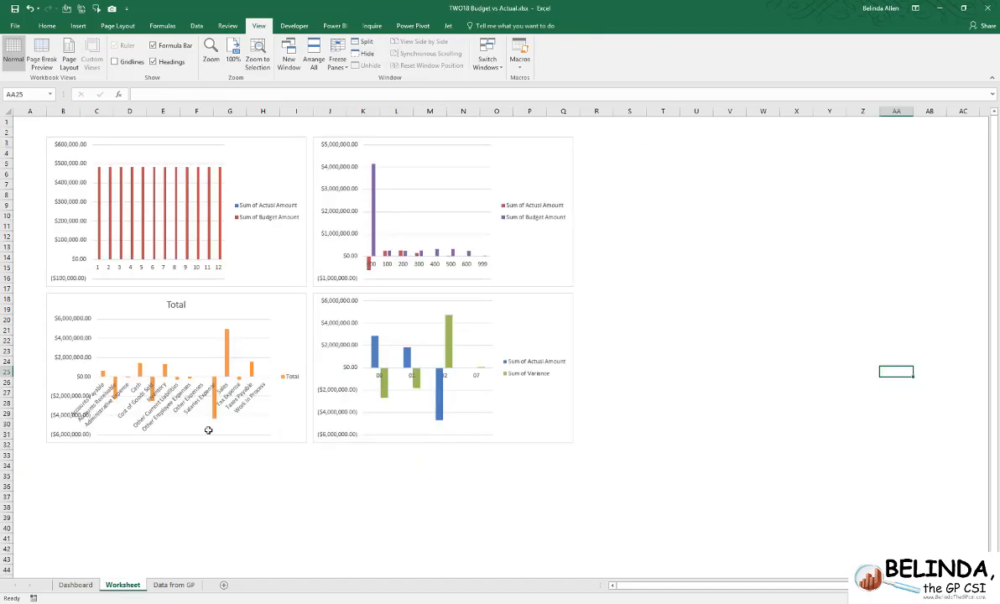
pyautogui.click(235, 153)
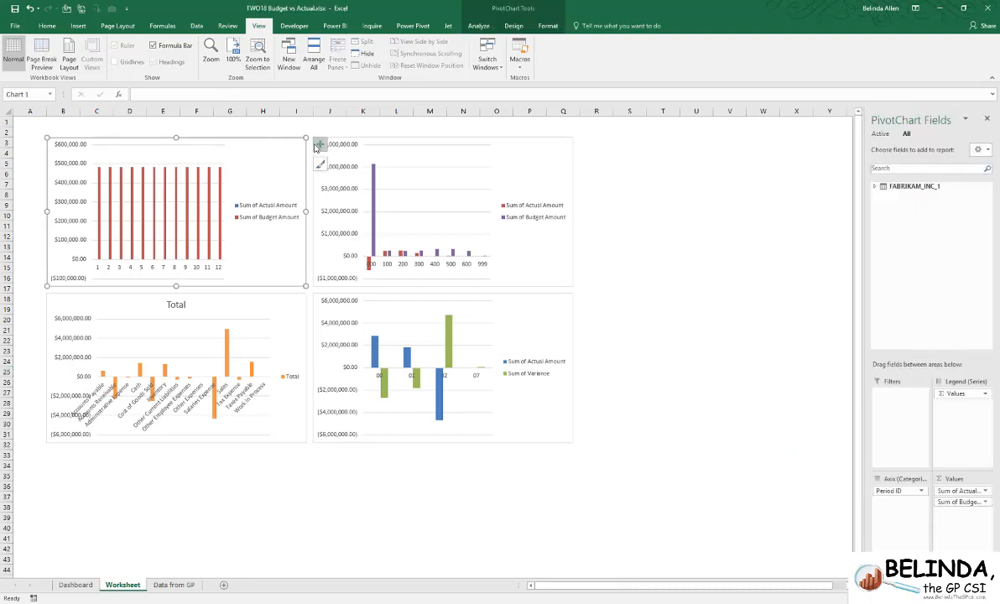
pyautogui.click(319, 145)
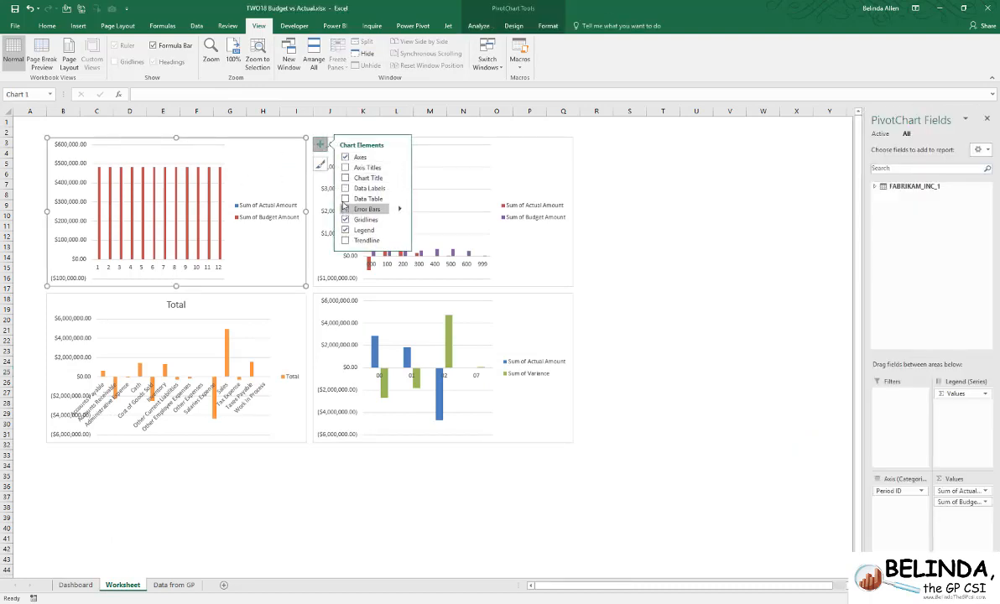
pyautogui.click(345, 178)
pyautogui.tripleClick(156, 146)
pyautogui.write('Summary v')
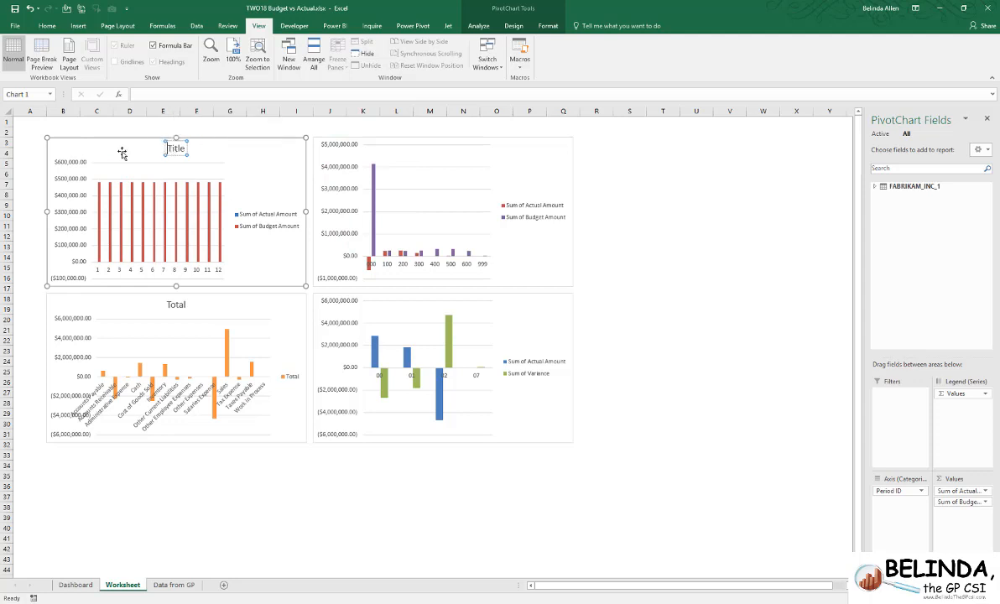
pyautogui.write('s Actual by Period')
pyautogui.click(663, 223)
pyautogui.click(76, 585)
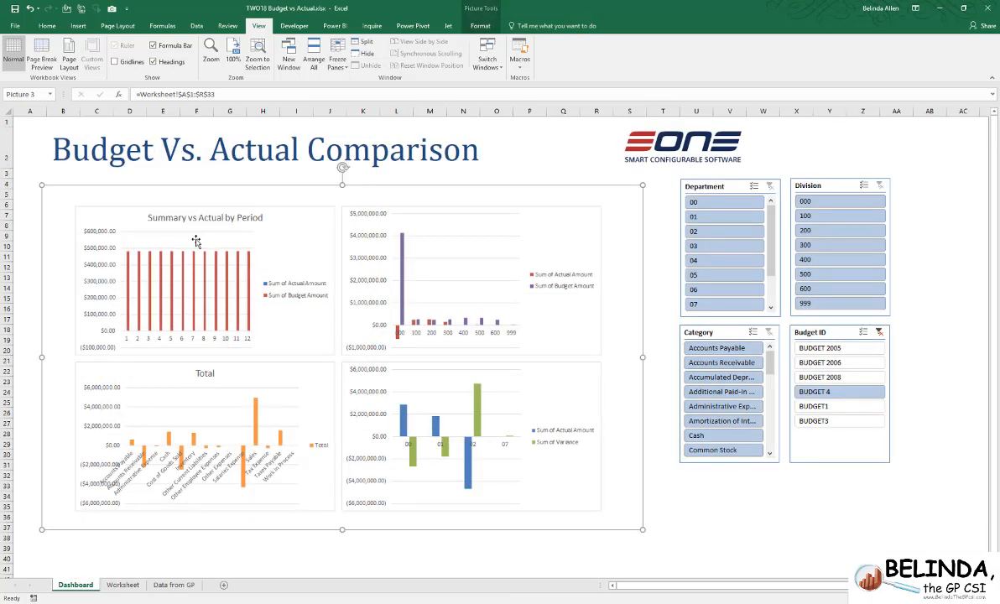
# - Remove Sum of Actual Amount from the values of the Department chart on the Worksheet sheet, leaving only the variance
pyautogui.click(122, 584)
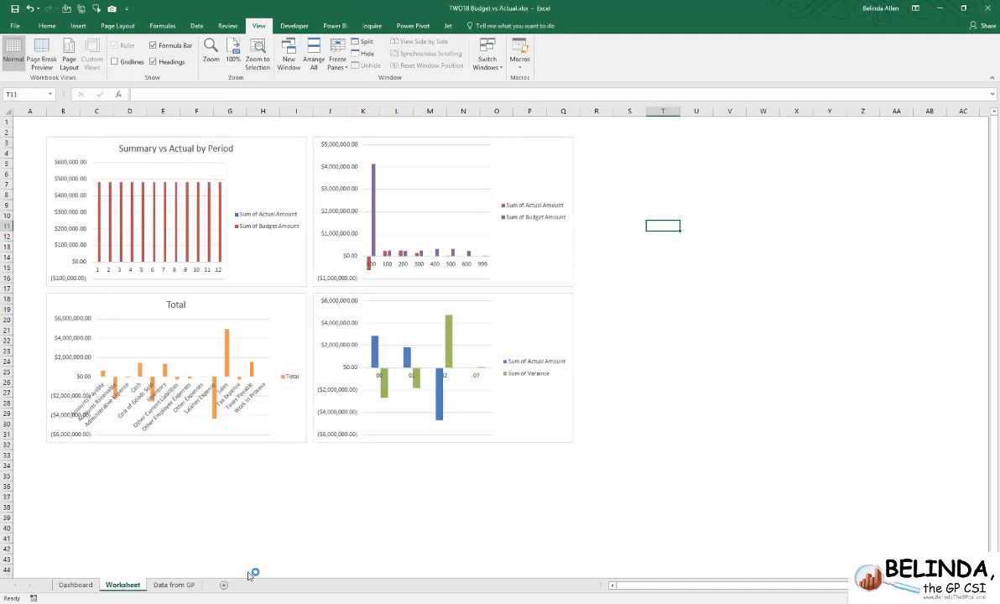
pyautogui.click(541, 314)
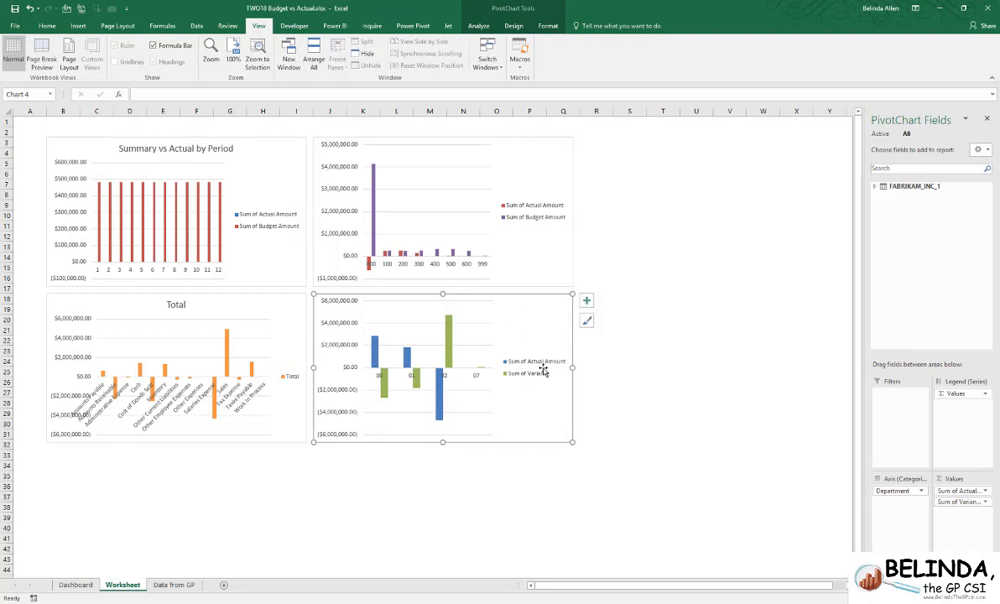
pyautogui.moveTo(973, 493); pyautogui.dragTo(864, 284)
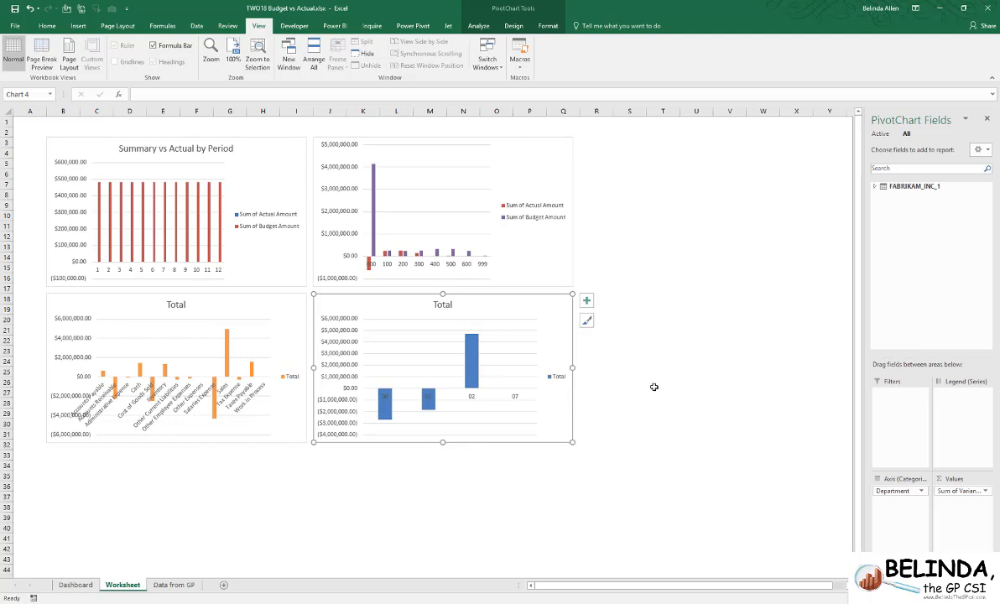
# - Change the Department chart's title to "Variance by Department"
pyautogui.doubleClick(442, 305)
pyautogui.doubleClick(442, 304)
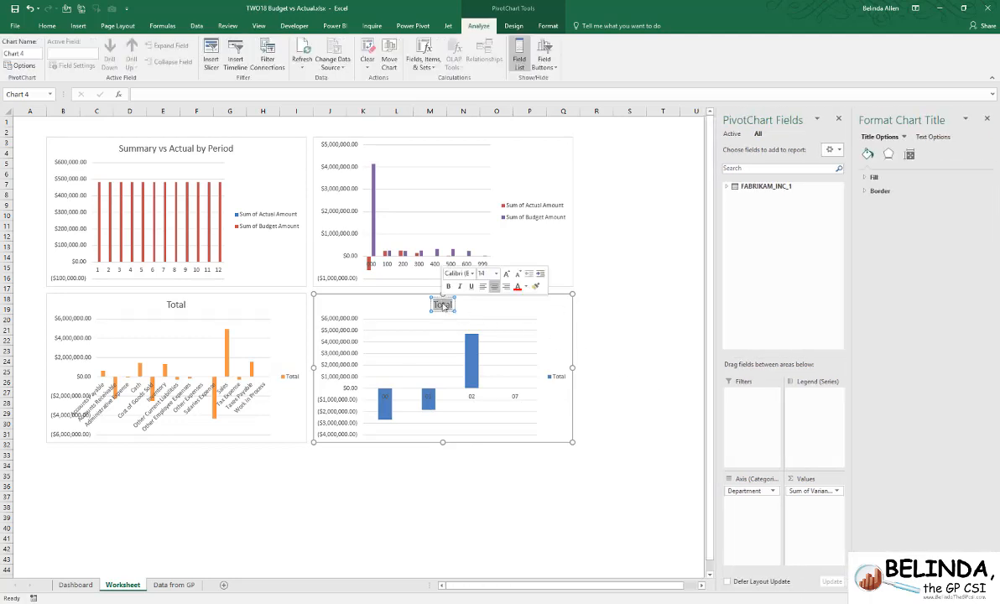
pyautogui.write('Var')
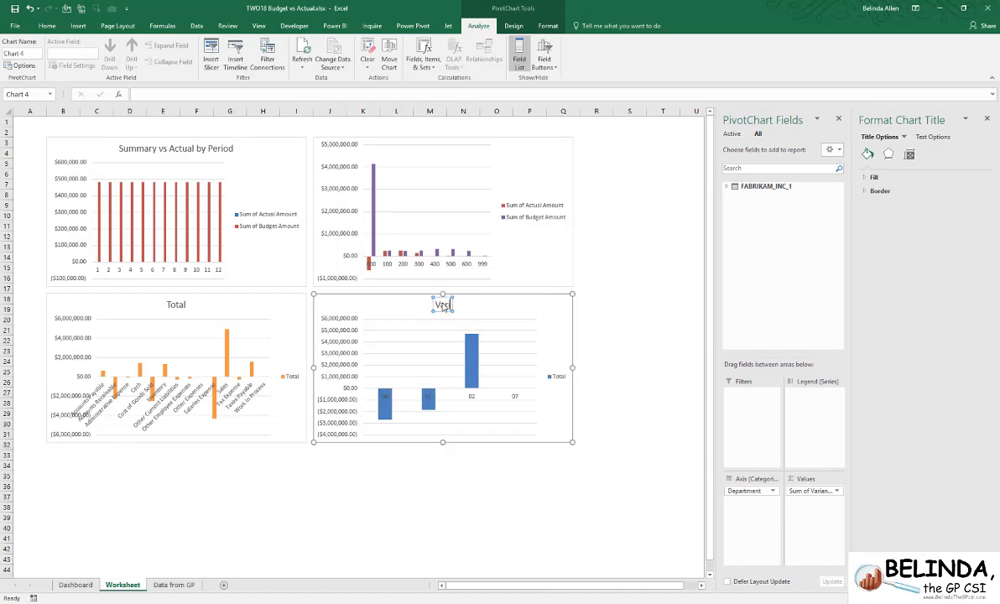
pyautogui.write('iance by De')
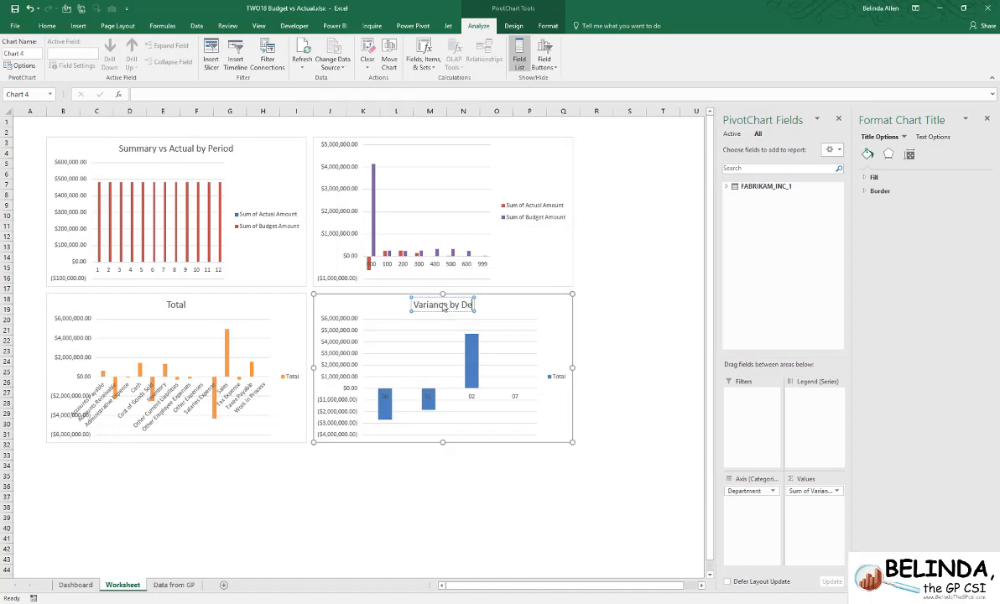
pyautogui.write('partment')
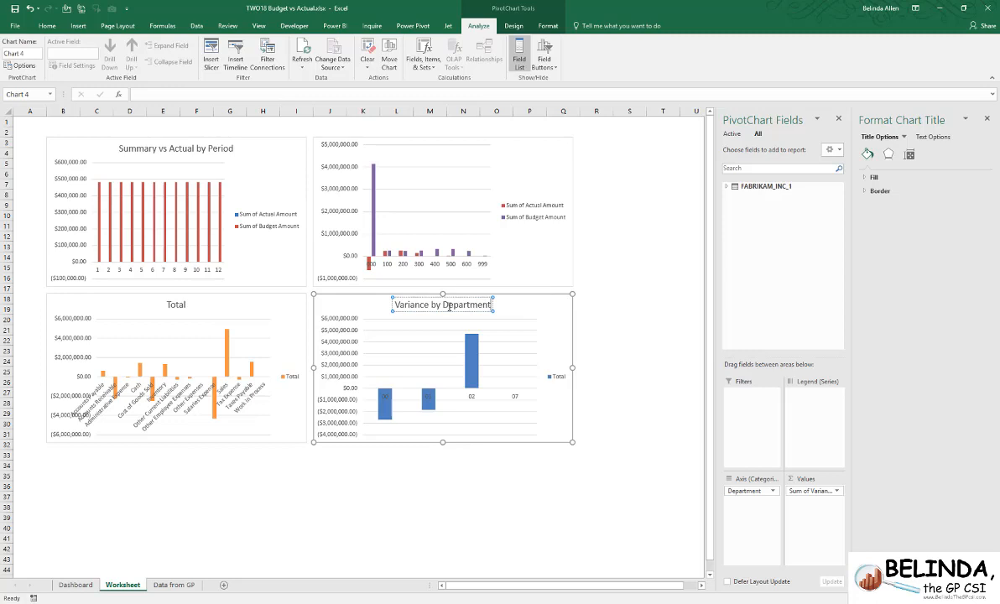
# - Check the retitled Department chart on the Dashboard sheet and return to the Worksheet sheet
pyautogui.click(647, 203)
pyautogui.click(74, 584)
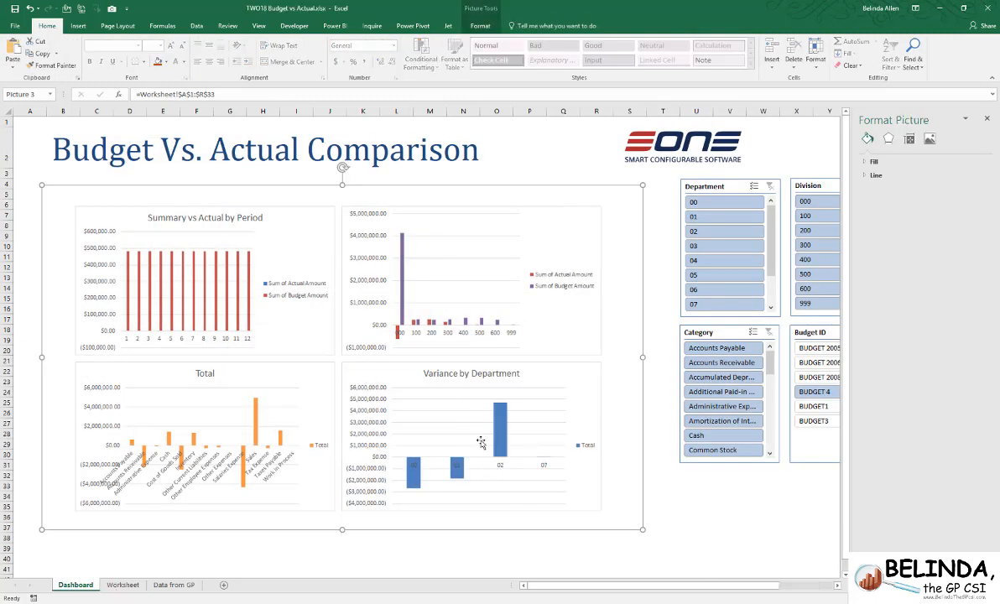
pyautogui.click(123, 585)
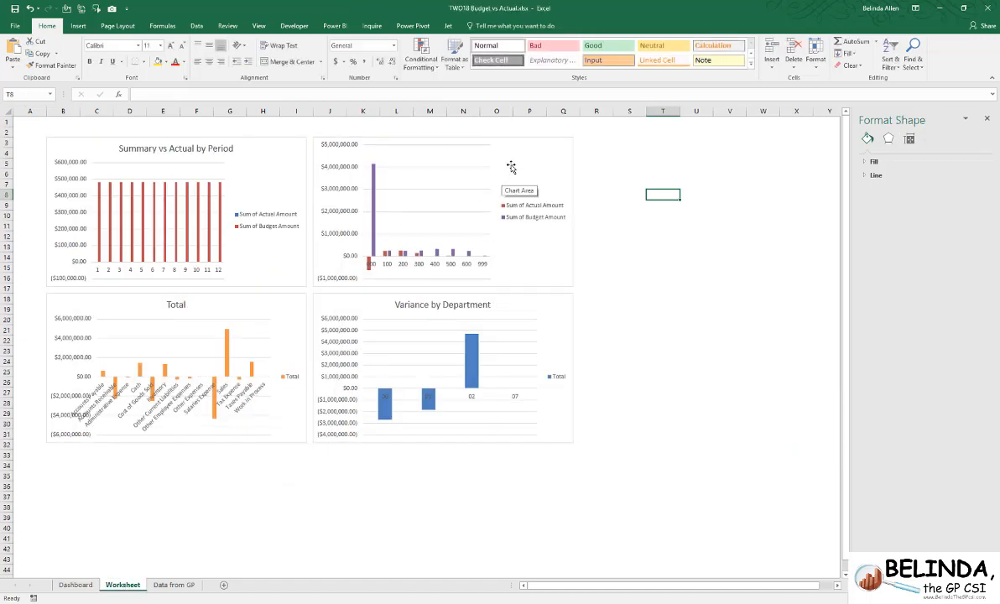
# - Replace Division with Budget ID as the axis category of the untitled Division chart on the Worksheet sheet
pyautogui.click(474, 154)
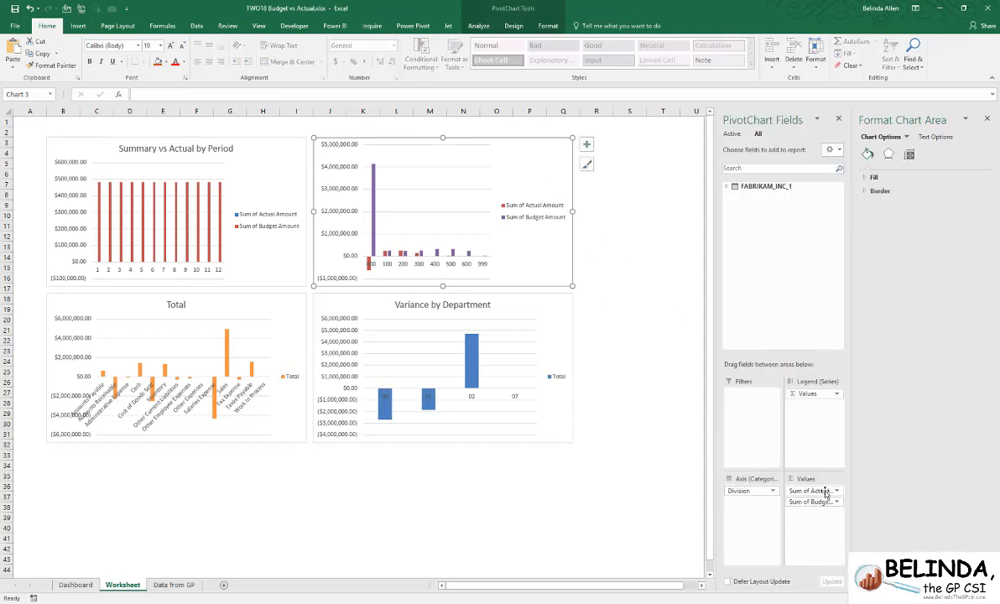
pyautogui.moveTo(764, 492); pyautogui.dragTo(739, 188)
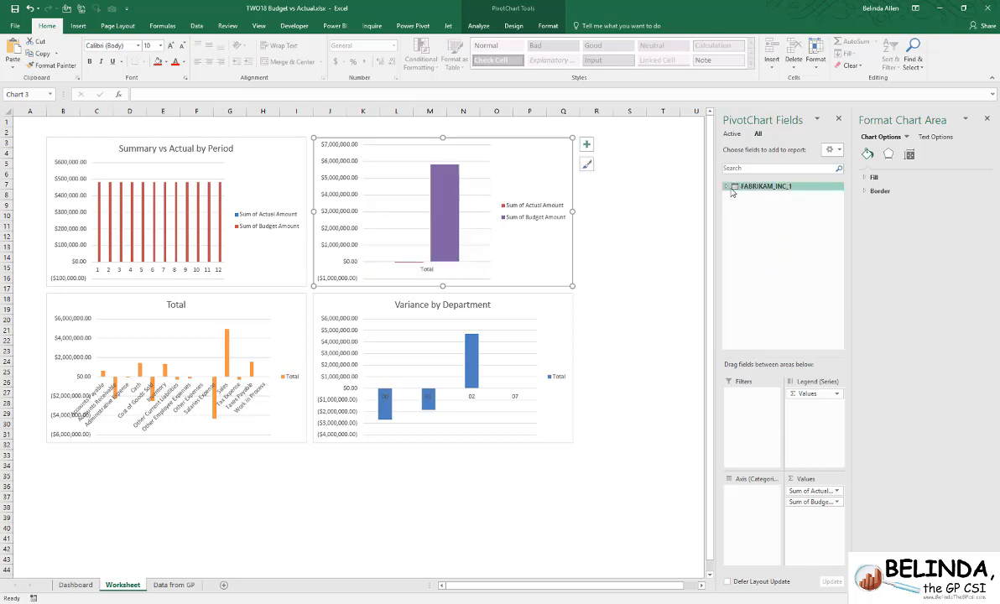
pyautogui.click(727, 186)
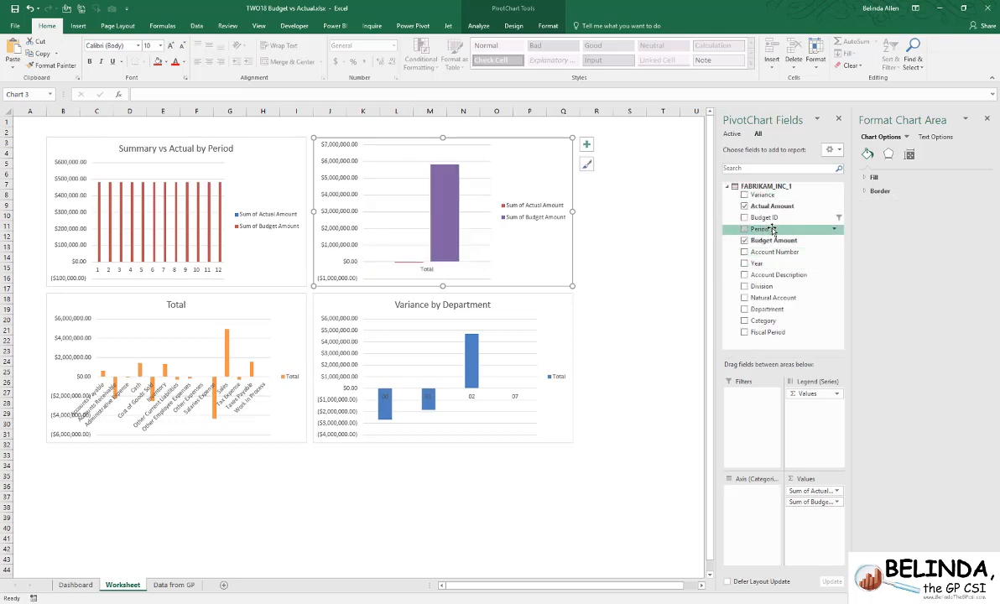
pyautogui.moveTo(770, 218); pyautogui.dragTo(754, 503)
# - Change the Budget ID chart's type from clustered column to Line
pyautogui.click(514, 26)
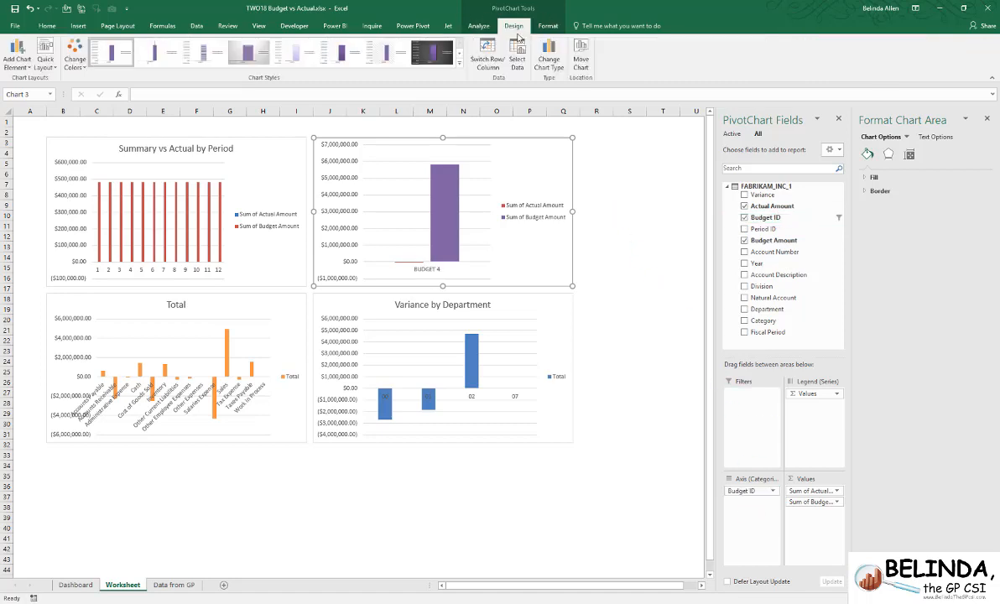
pyautogui.click(550, 62)
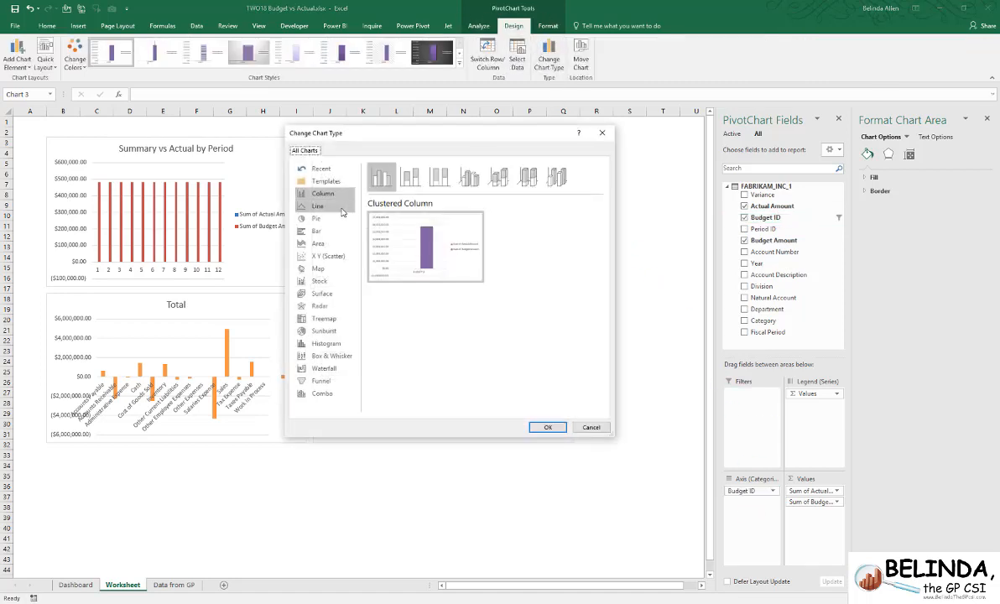
pyautogui.click(317, 205)
pyautogui.click(547, 427)
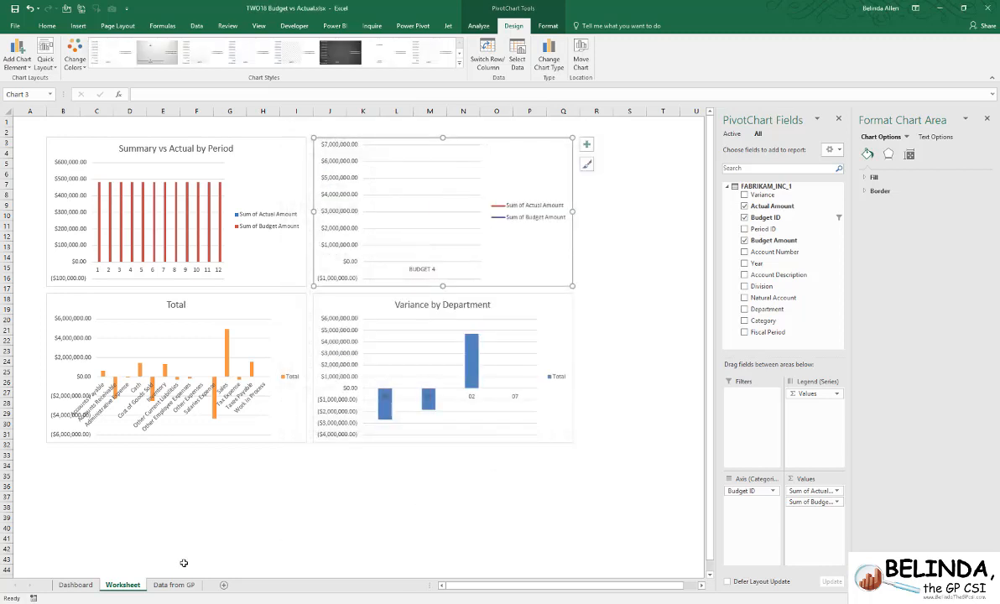
# - Close the picture formatting options on the Dashboard sheet and clear the Budget ID slicer's filter
pyautogui.click(75, 585)
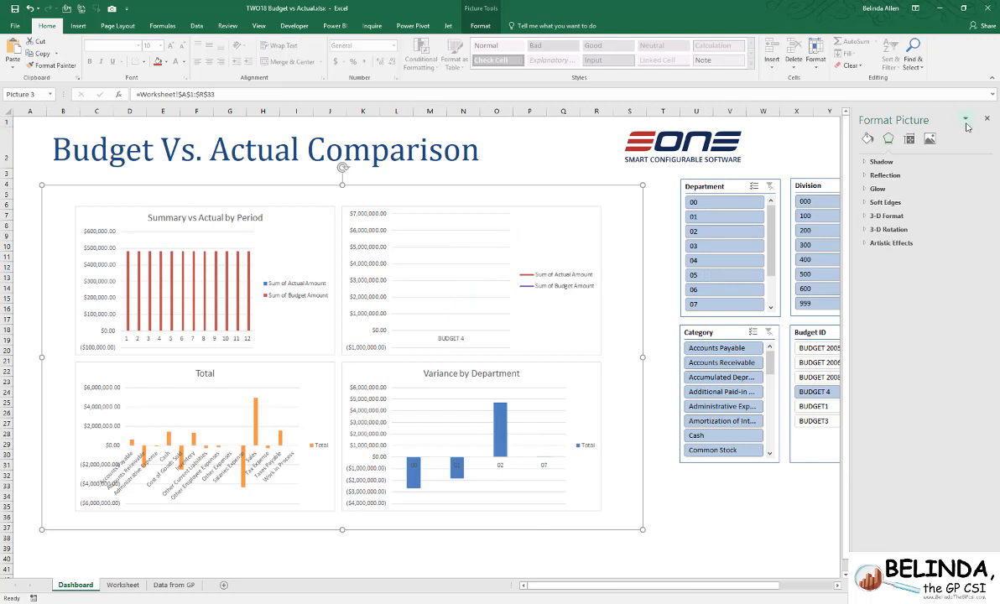
pyautogui.click(987, 119)
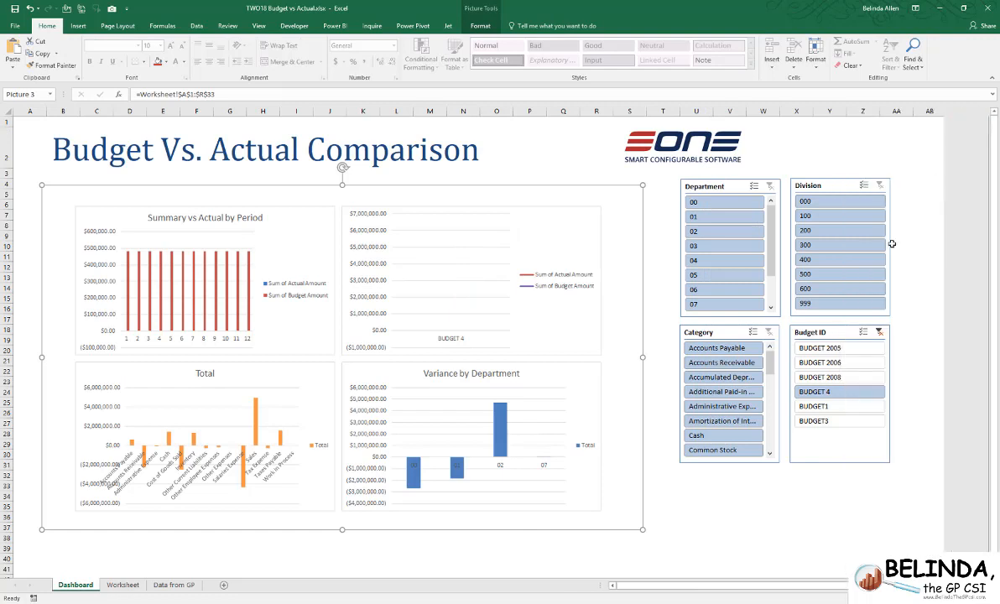
pyautogui.click(879, 332)
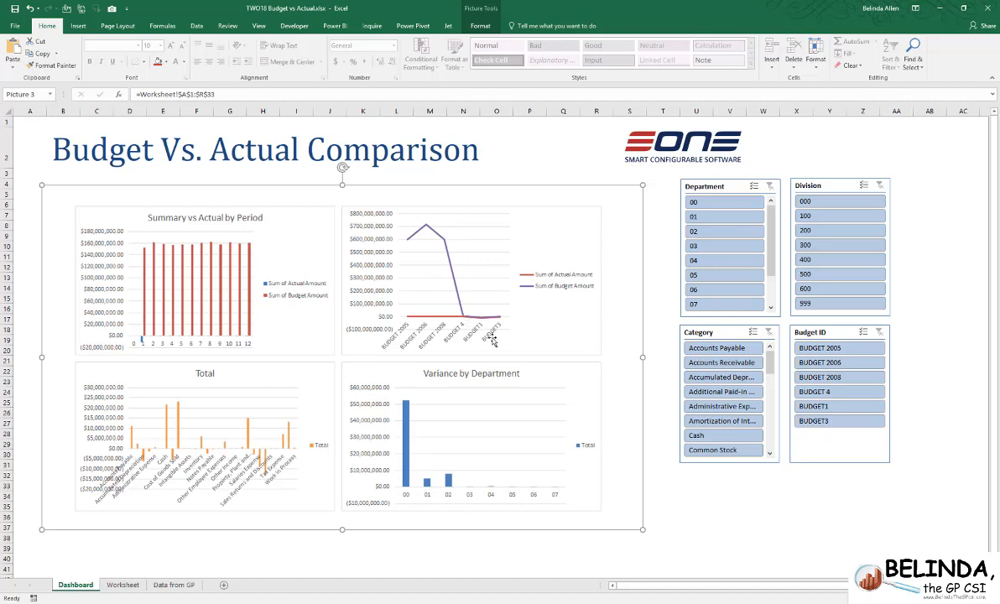
# - Filter the dashboard to the Sales category, BUDGET 4 and department 00, and deselect the linked chart picture
pyautogui.click(772, 439)
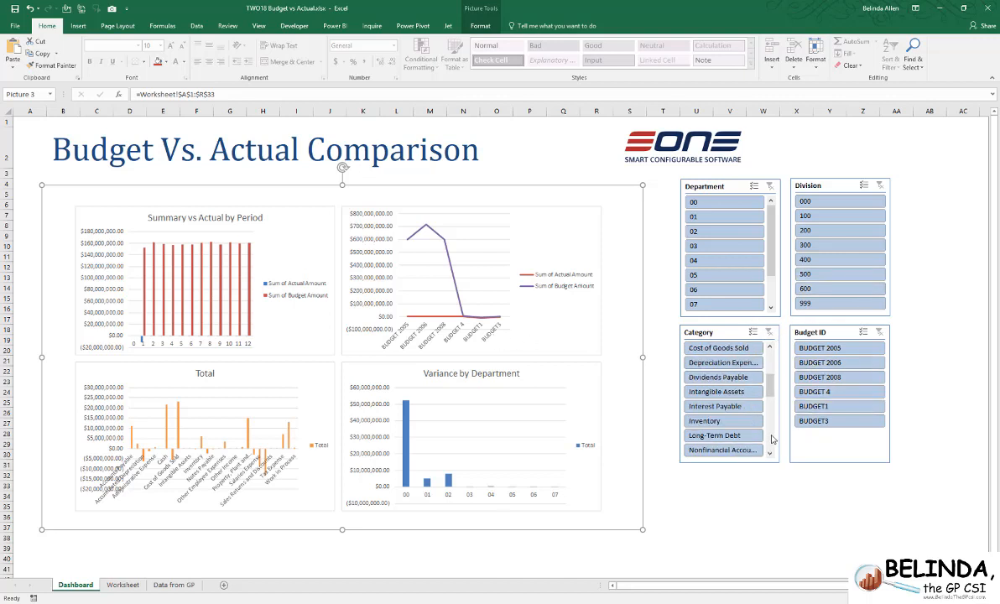
pyautogui.scroll(-4, 719, 411)
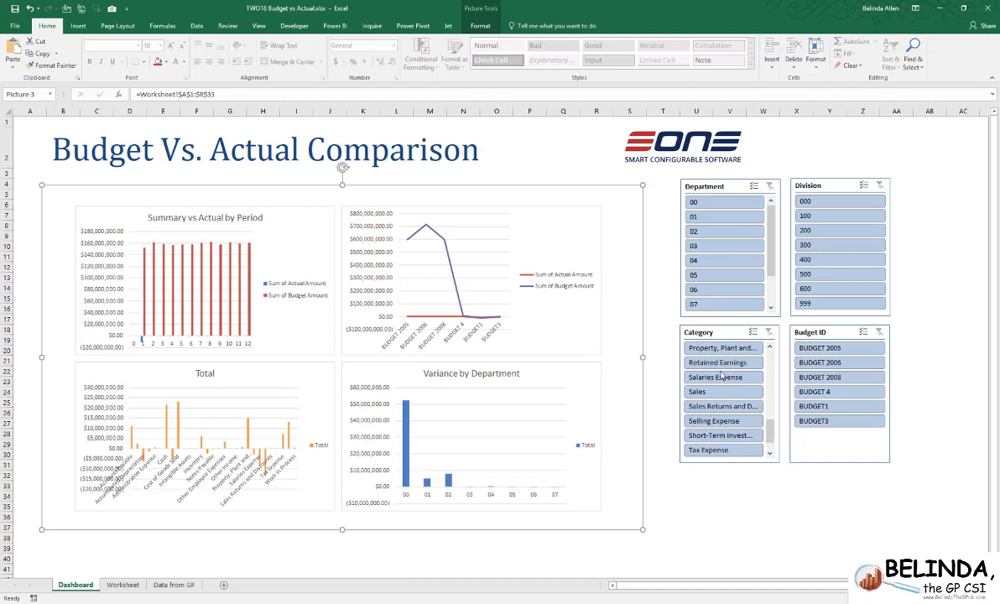
pyautogui.click(705, 391)
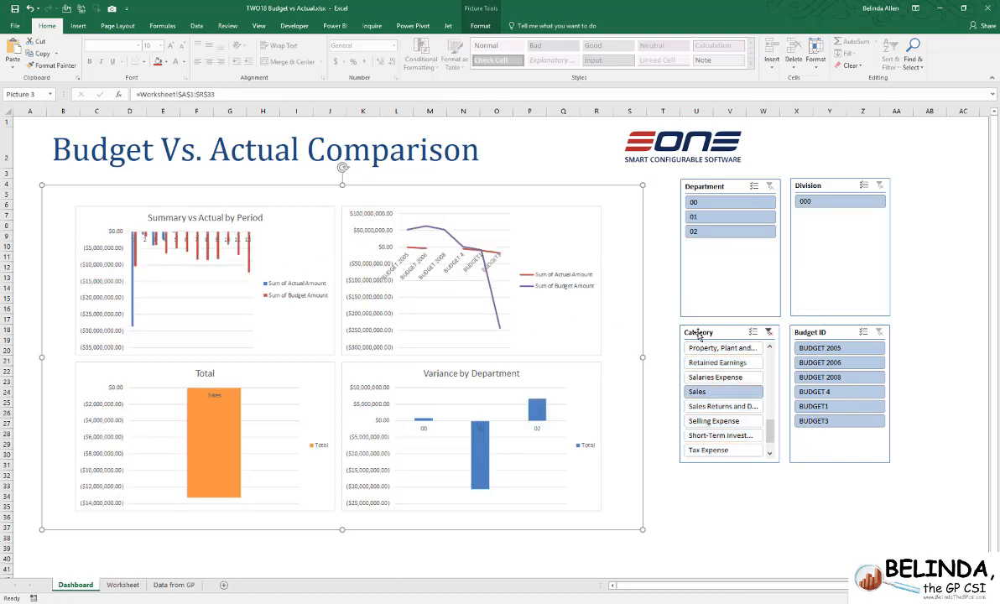
pyautogui.click(848, 397)
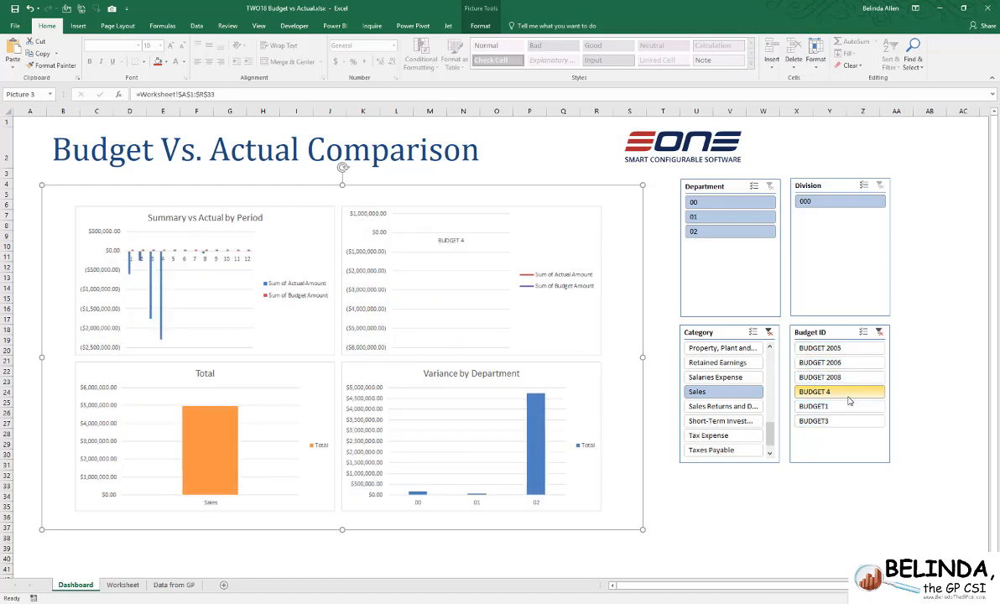
pyautogui.click(742, 203)
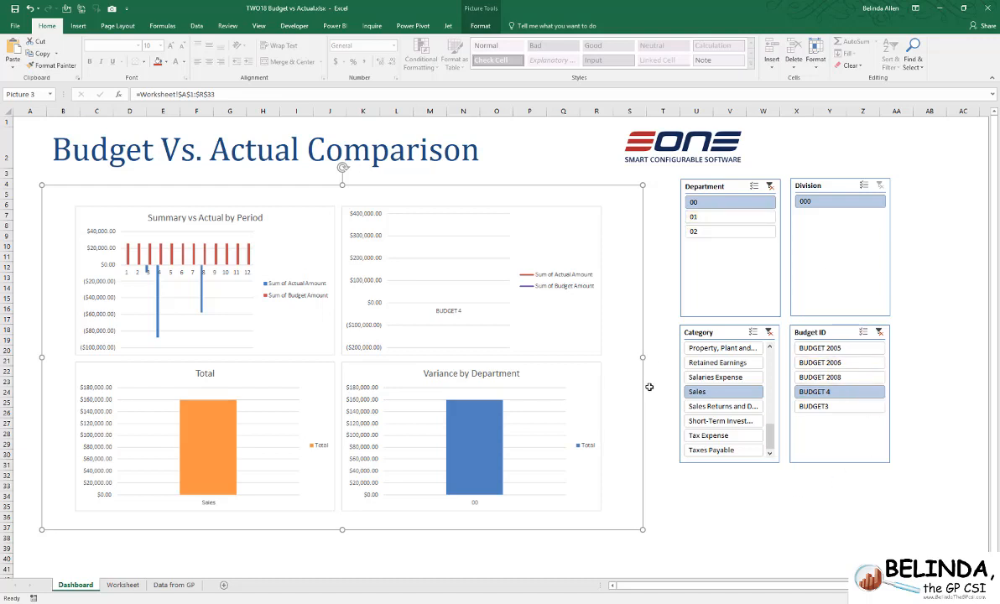
pyautogui.click(707, 503)
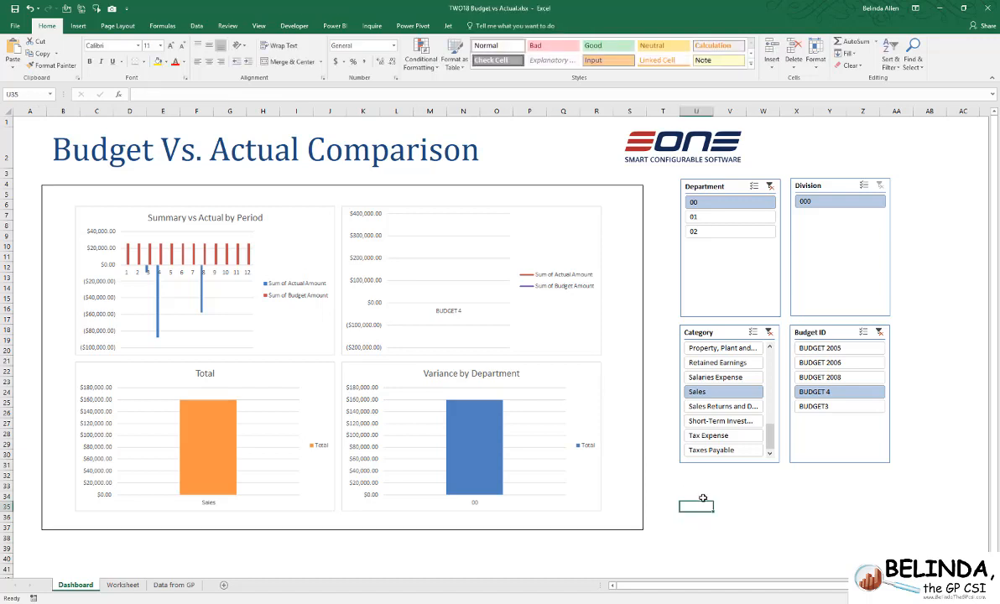